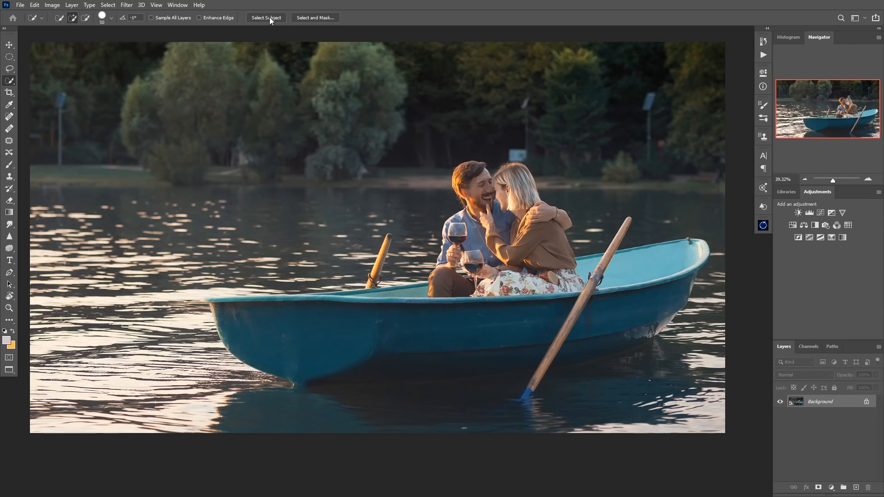
Check the selection of the couple with Quick Mask and open it in Select and Mask
key(q)
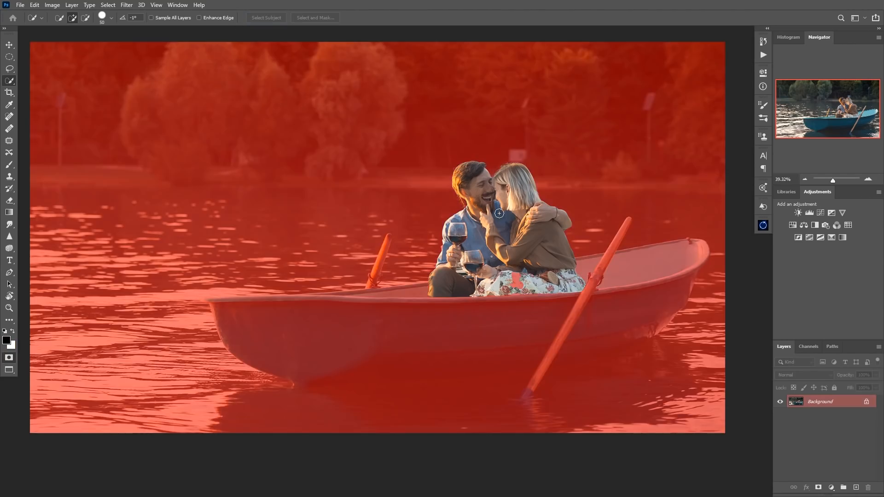
key(q)
scroll(446, 249, up, 5)
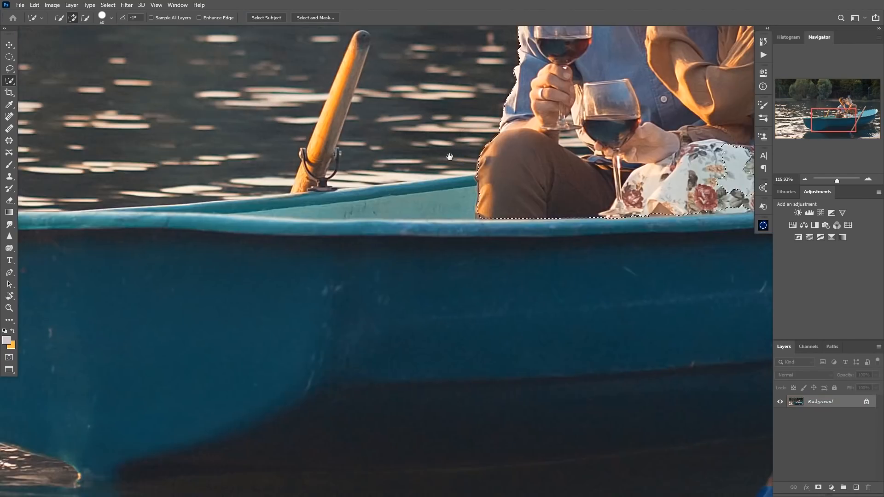
key(ctrl+0)
key(alt+ctrl+r)
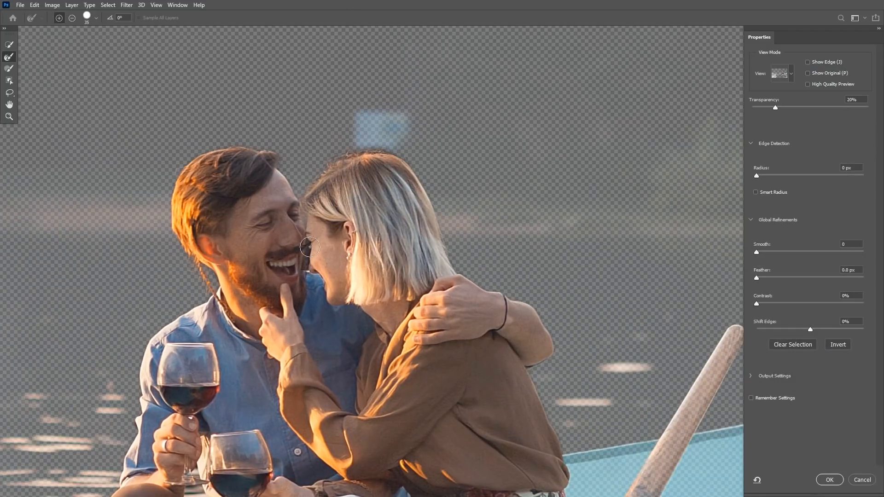
scroll(194, 271, down, 3)
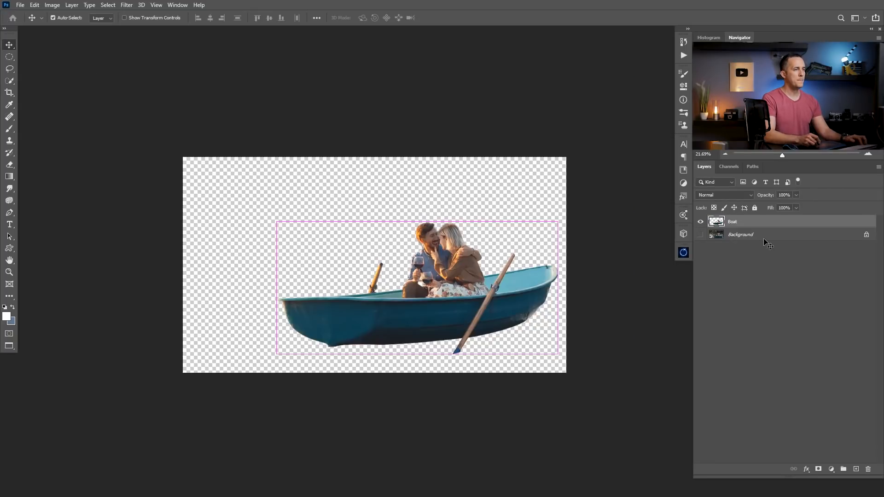
Paste the cloudy sky image beneath the Boat layer and move it up so the clouds surround the boat
click(763, 237)
key(ctrl+v)
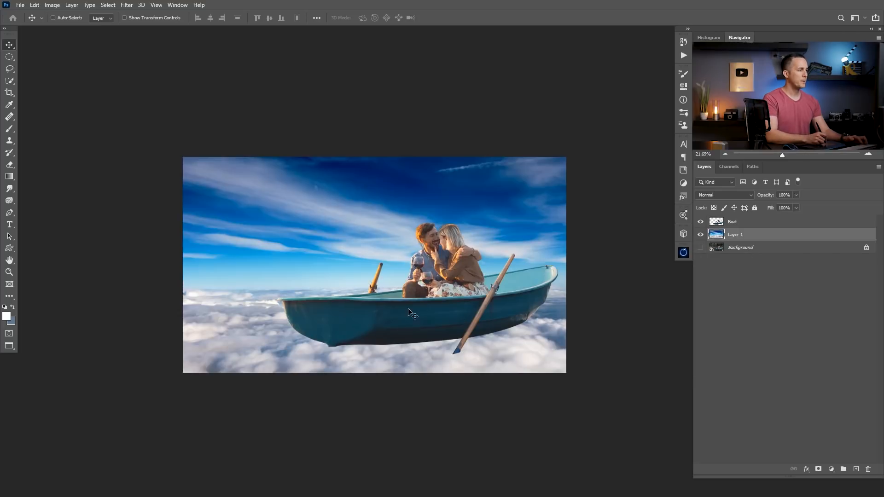
click(696, 247)
drag(456, 307, 451, 208)
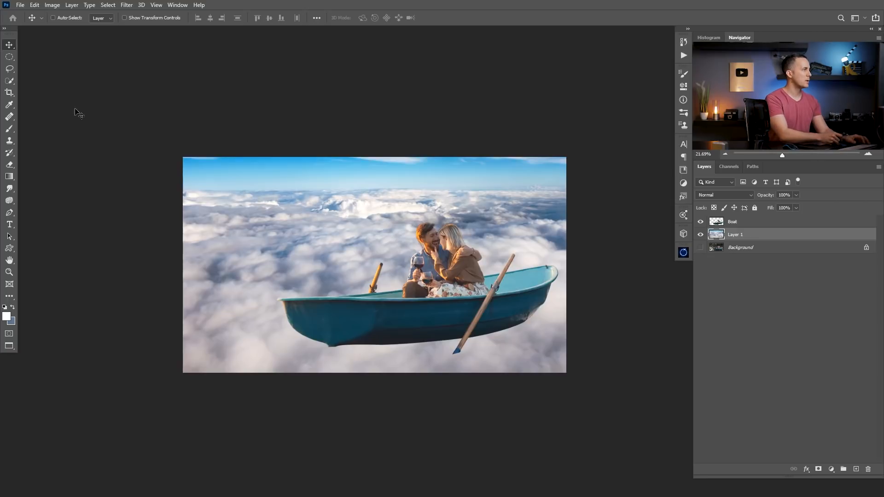
Crop the canvas at a 1:1 (Square) ratio, expanding it to include the full cloud image width and empty space above the sky
click(9, 92)
click(90, 20)
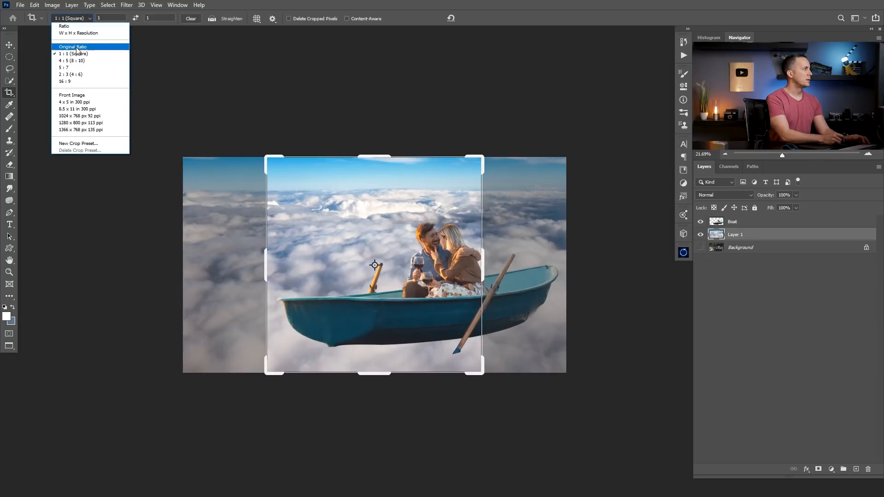
click(74, 54)
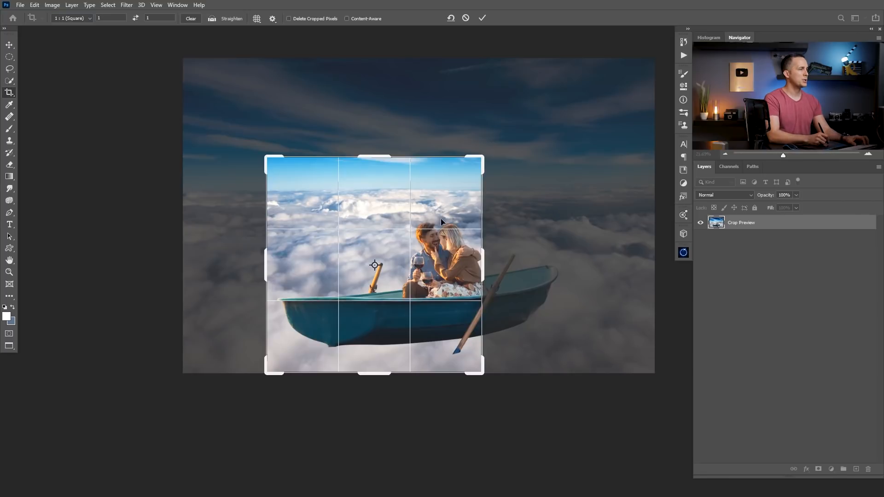
scroll(441, 218, down, 2)
drag(369, 241, 370, 182)
drag(490, 183, 528, 159)
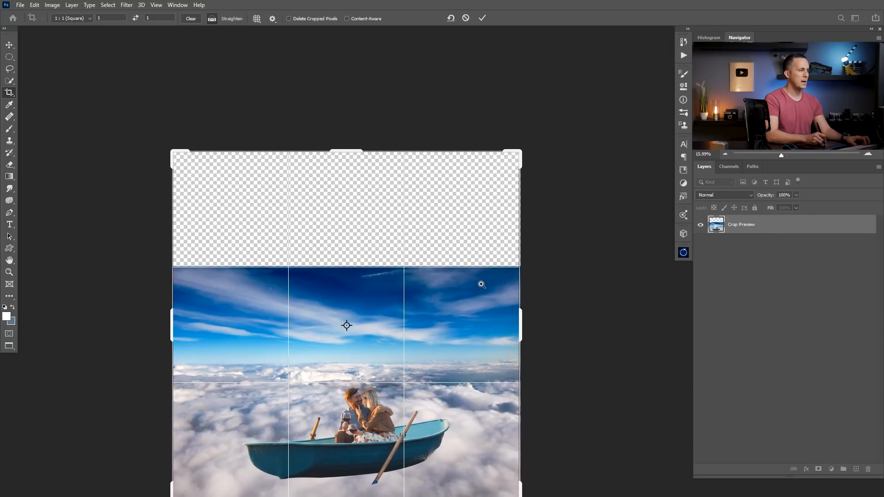
scroll(480, 282, down, 2)
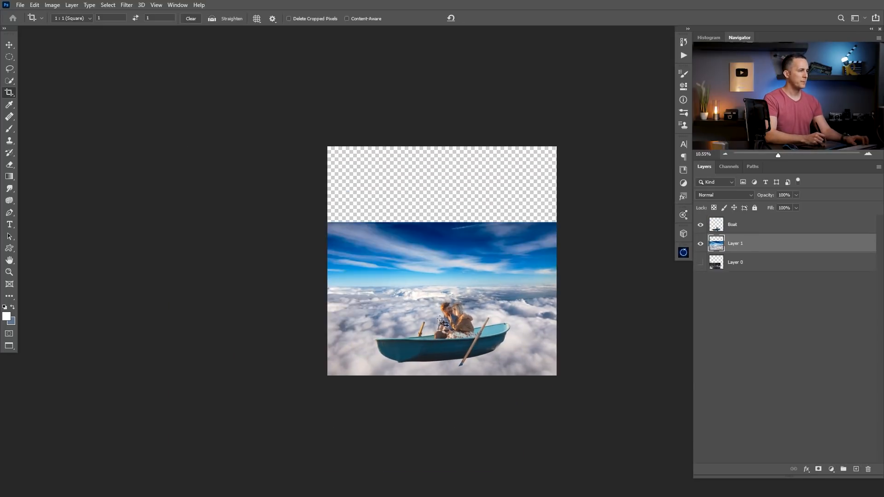
scroll(427, 313, up, 3)
scroll(428, 313, down, 1)
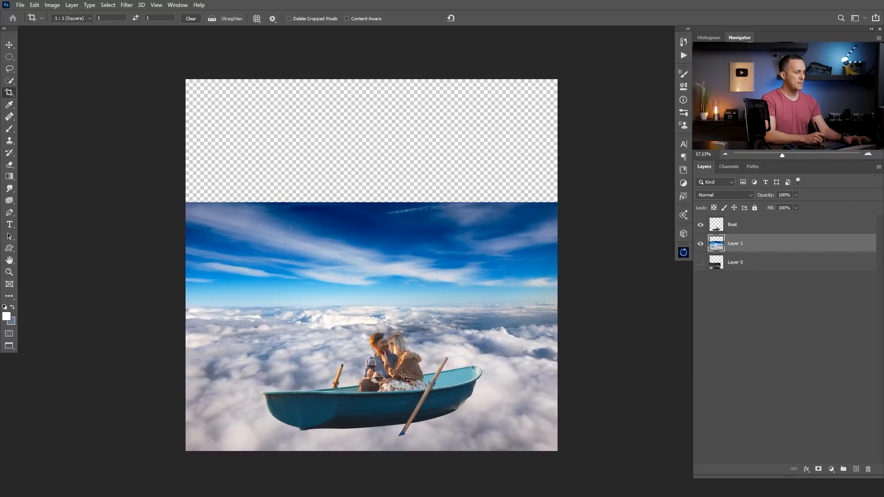
Try moving the Boat layer alone up and to the right, towards the horizon
key(v)
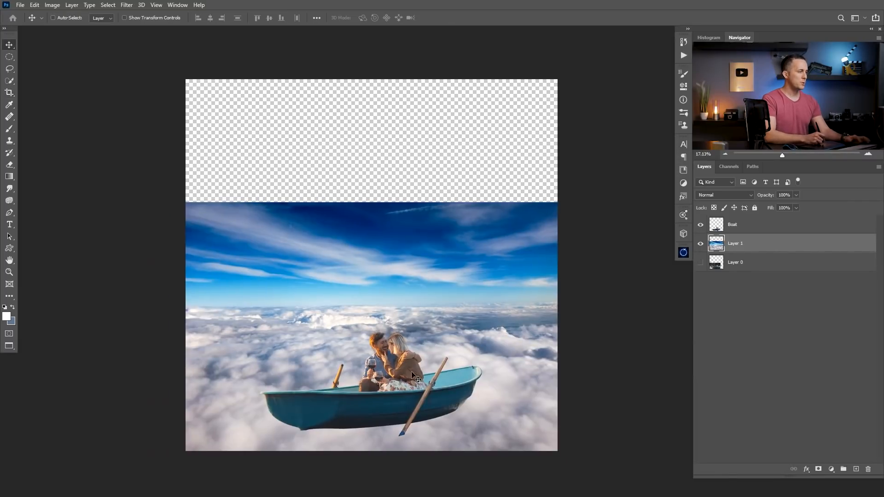
click(757, 228)
drag(395, 393, 456, 348)
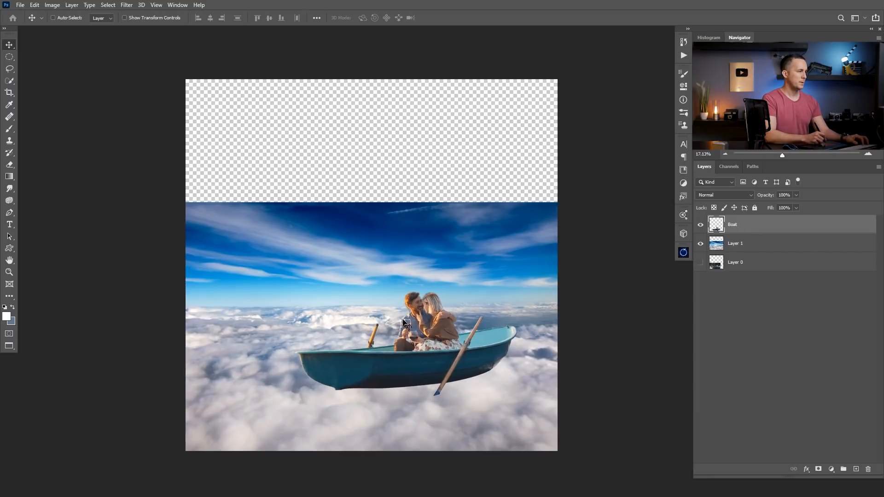
key(ctrl+z)
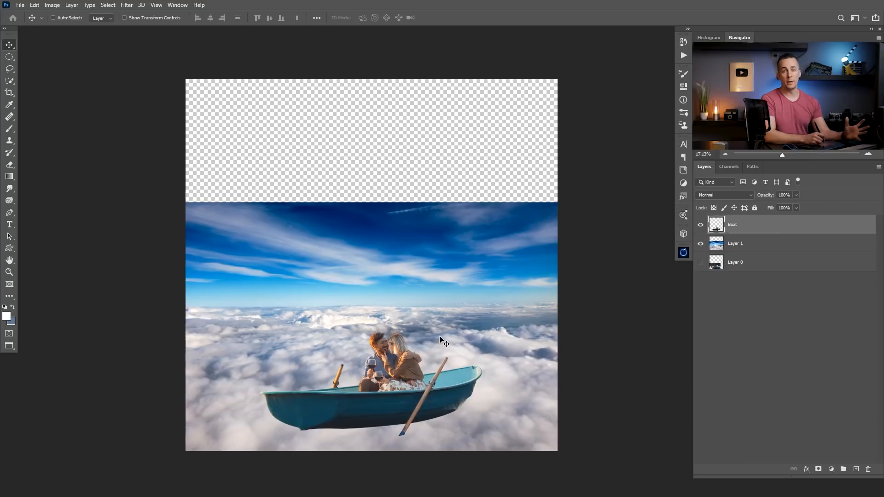
Place Layer 0 visibly just below Boat and move both layers together up and to the right over the clouds
drag(752, 268, 725, 240)
click(701, 244)
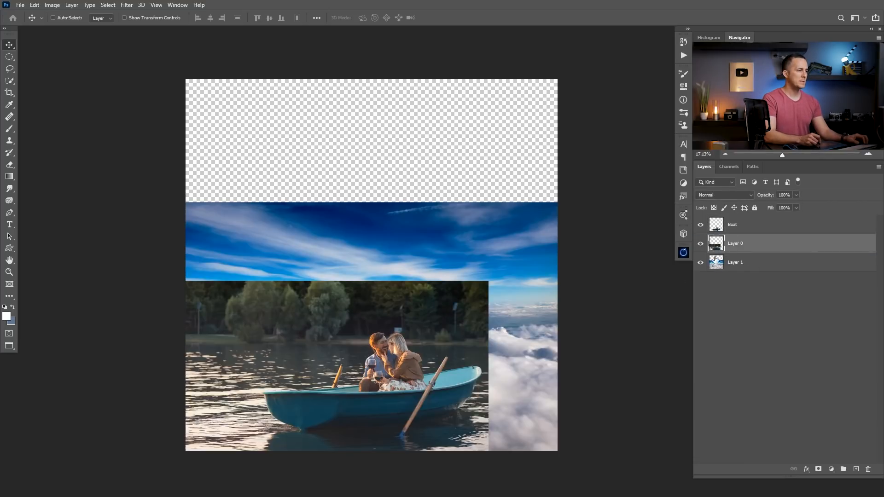
shift+click(760, 227)
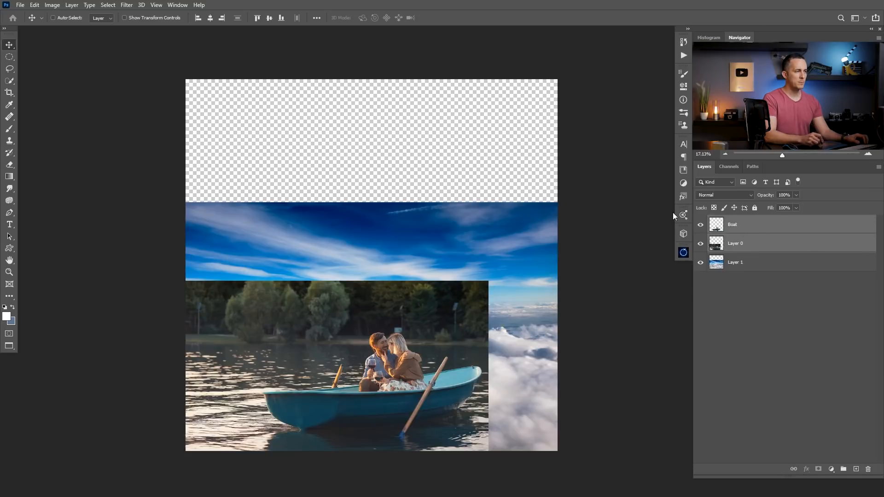
drag(453, 342, 286, 314)
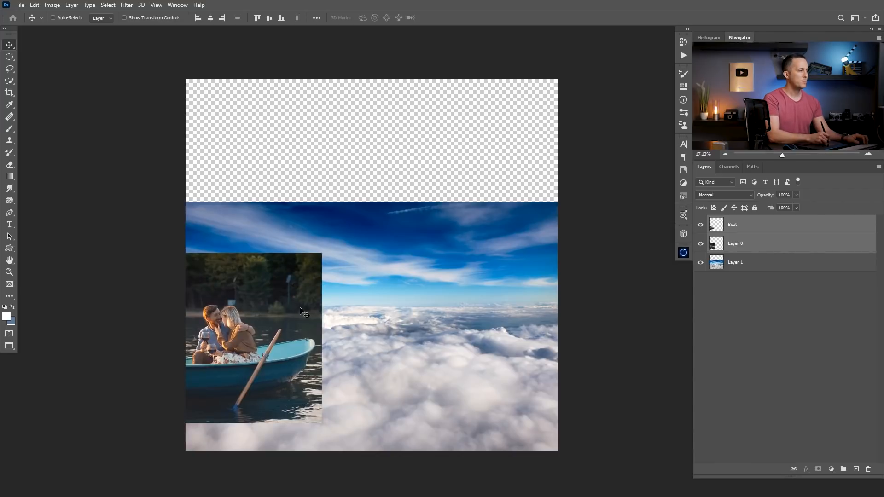
drag(296, 311, 477, 304)
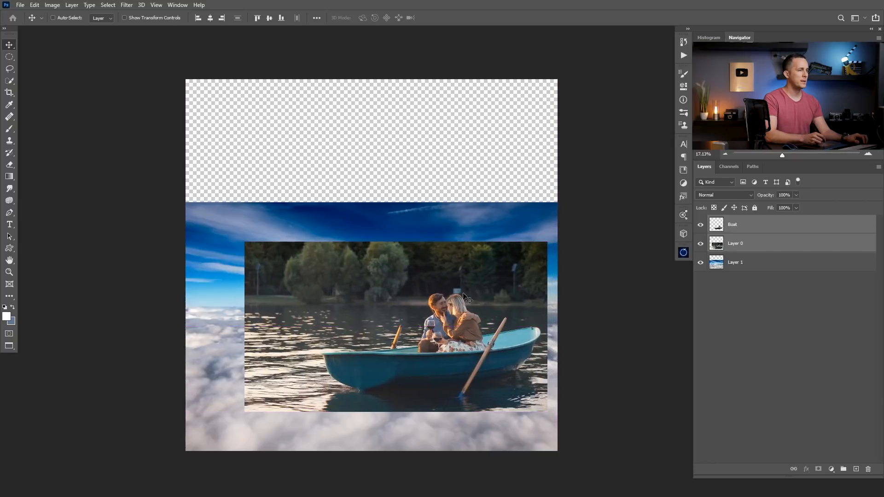
Return Layer 0 to the bottom of the layer stack, hide it, and make Boat the active layer
drag(746, 247, 748, 276)
click(700, 263)
click(751, 225)
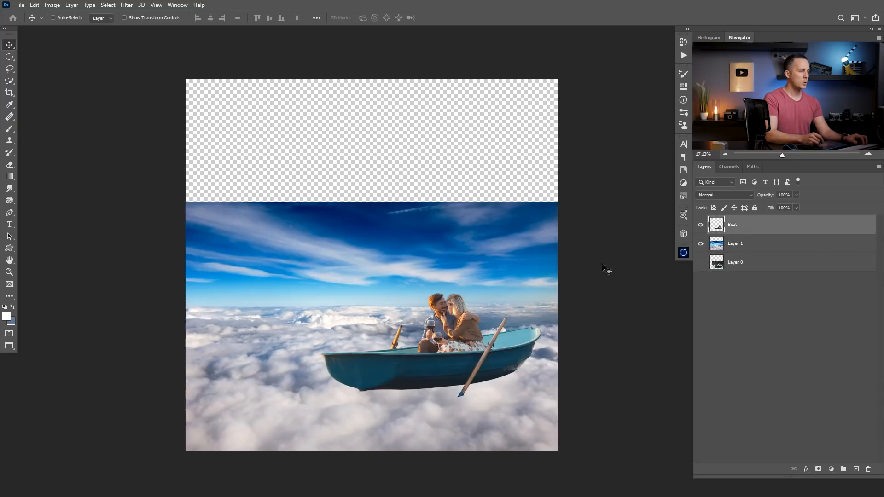
Flip the boat with the couple horizontally using Free Transform
key(ctrl+t)
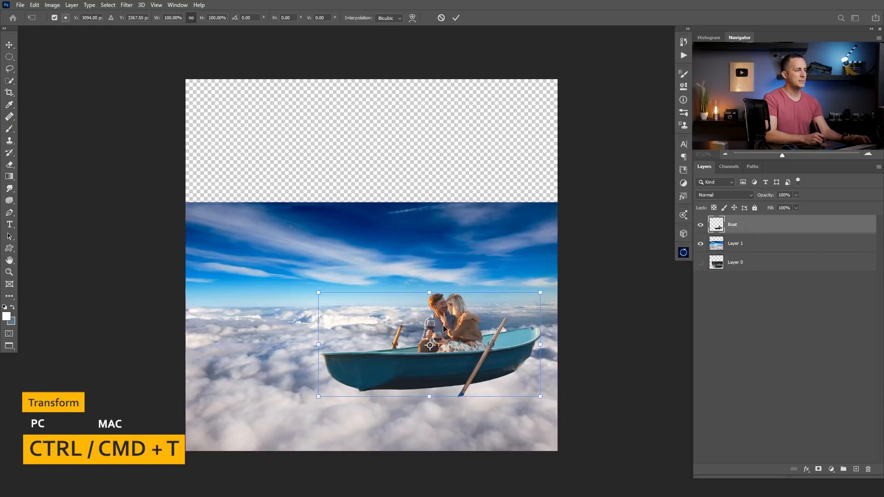
right_click(443, 325)
click(479, 313)
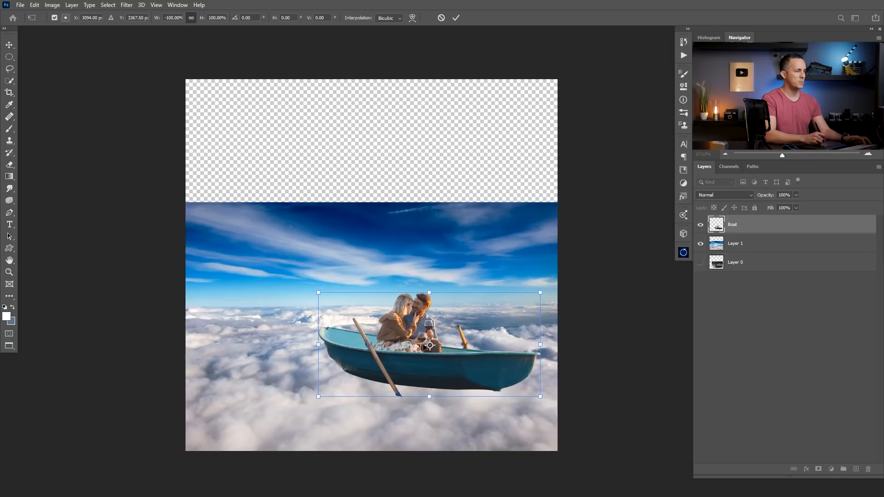
key(Return)
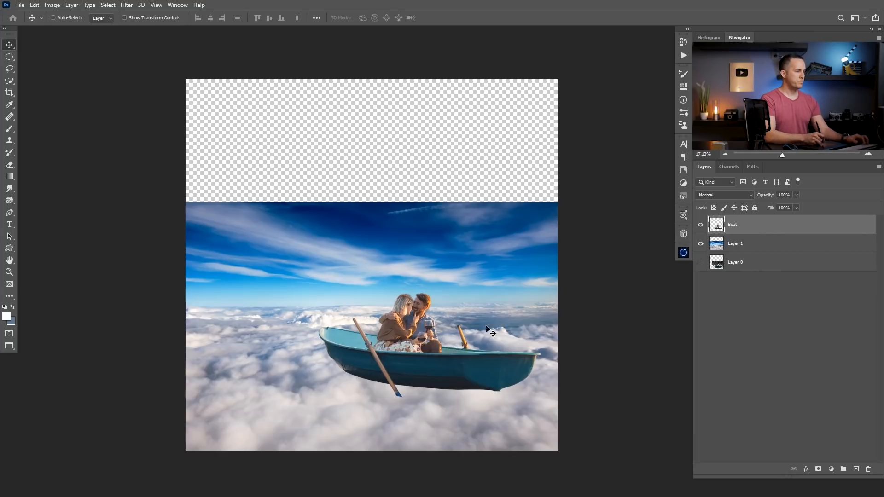
key(ctrl+t)
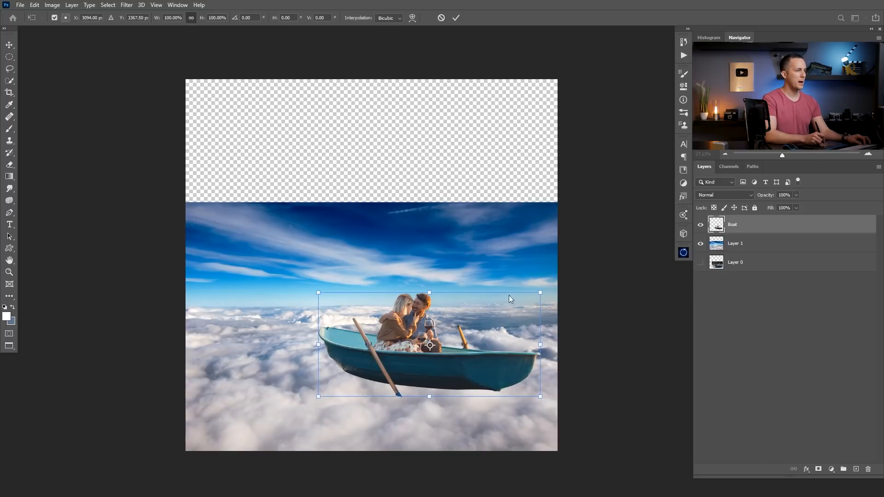
drag(430, 345, 433, 309)
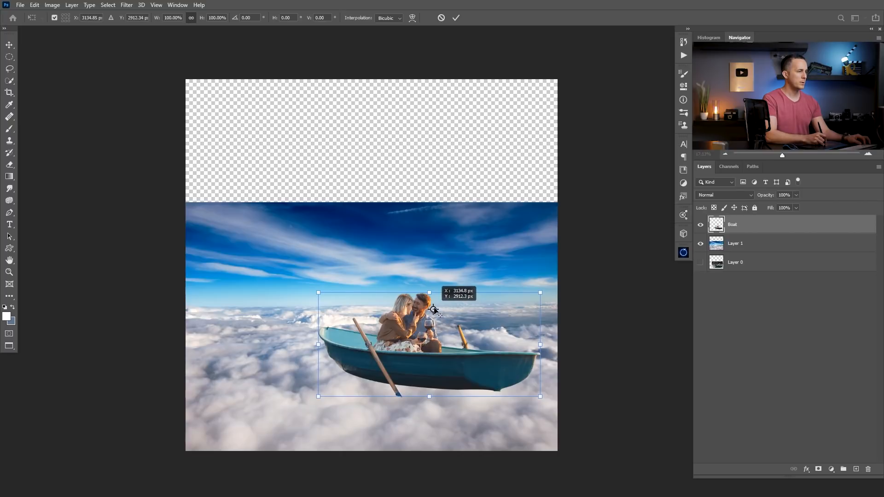
drag(539, 293, 523, 299)
key(Escape)
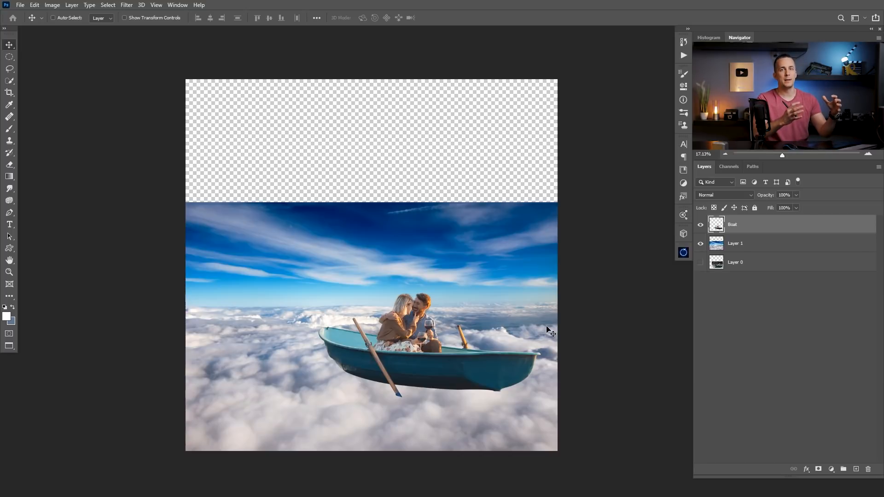
Convert the Boat layer to a Smart Object and scale it down slightly around a reference point near the couple's heads
right_click(750, 229)
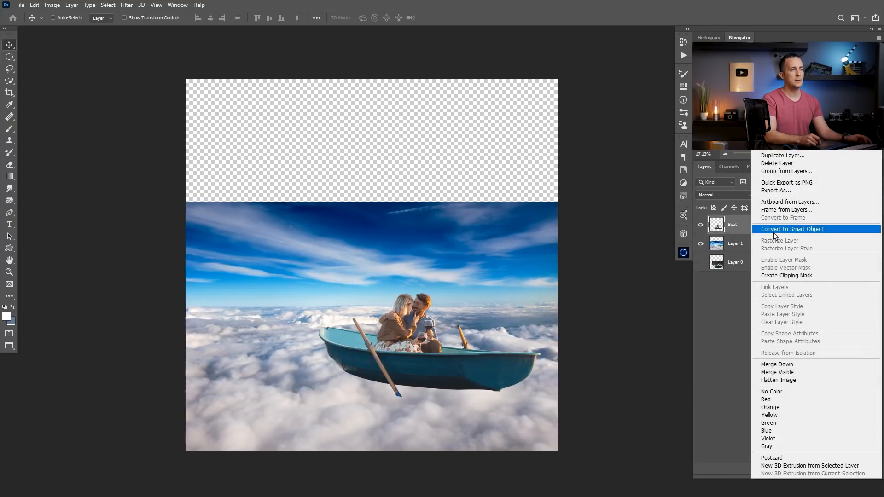
click(780, 230)
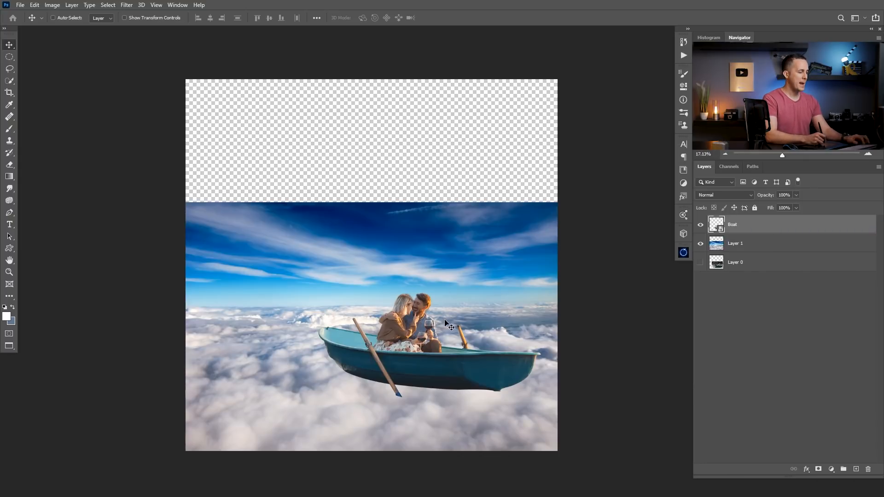
key(ctrl+t)
drag(430, 343, 434, 306)
drag(542, 291, 522, 298)
key(Return)
drag(439, 348, 443, 347)
key(ctrl+z)
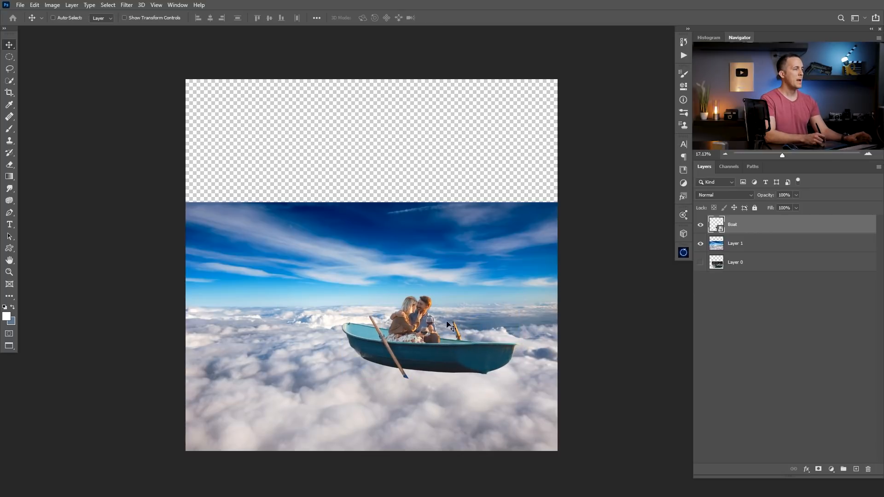
Add a white layer mask to the sky image on Layer 1
click(755, 244)
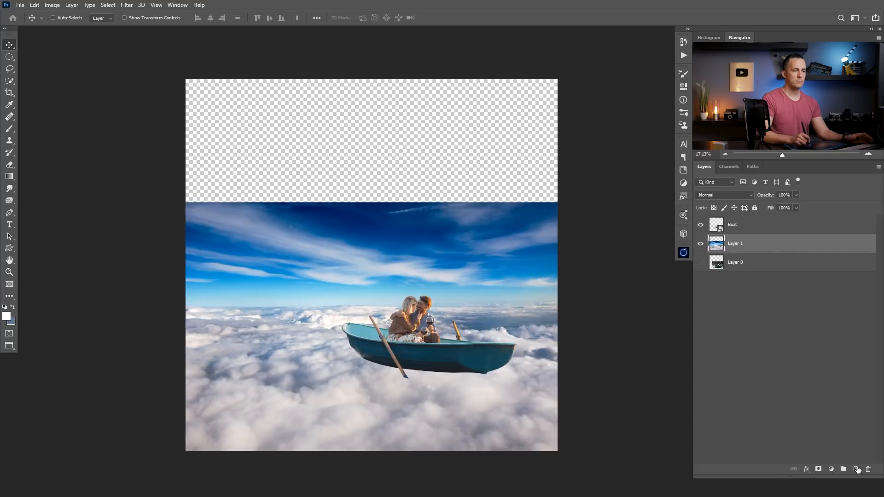
click(856, 469)
drag(751, 271, 868, 469)
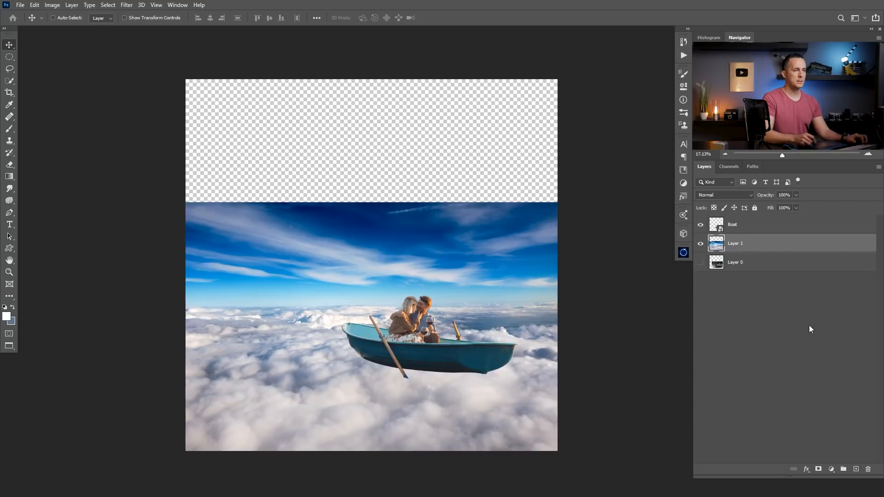
click(819, 469)
Rename Layer 1 as Clouds and delete Layer 0
double_click(759, 246)
text(Clouds)
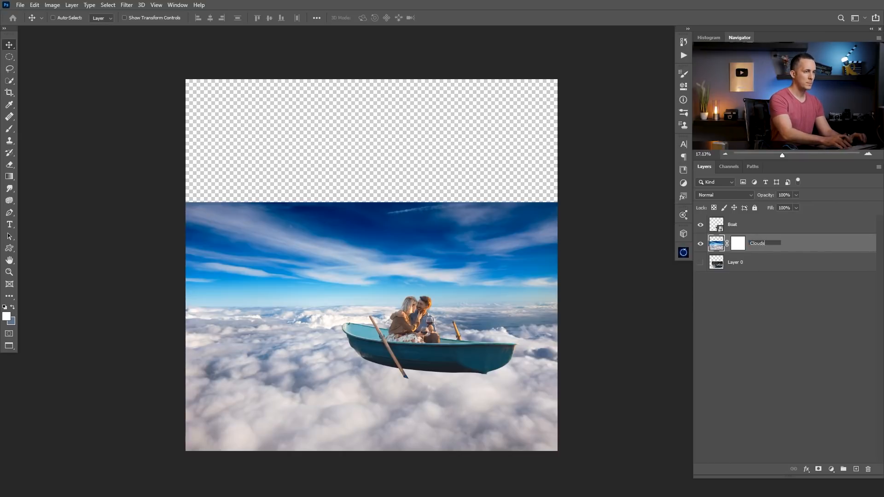
key(Return)
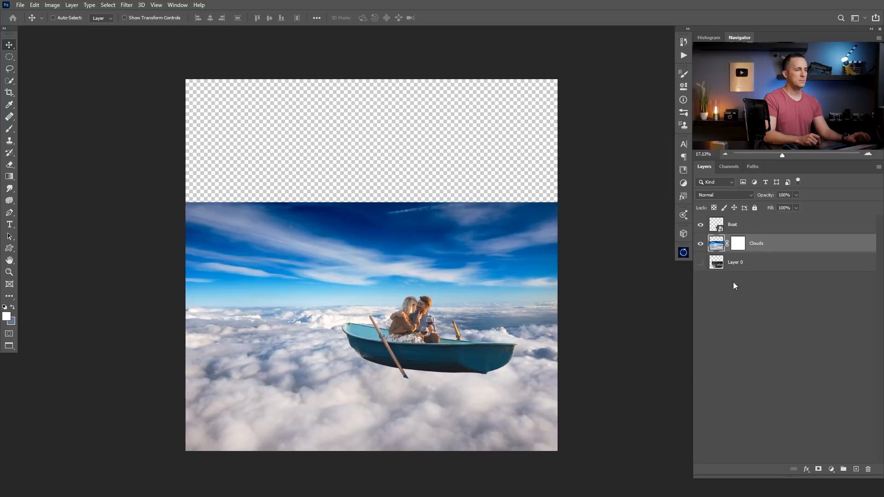
drag(745, 267, 866, 469)
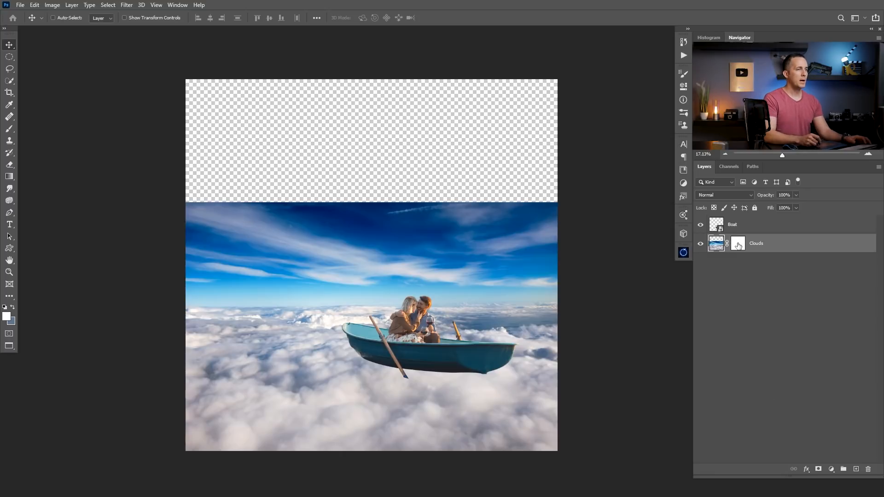
Hide the upper blue sky by painting black on the Clouds layer mask with an 800 px Soft Round brush
click(739, 249)
key(b)
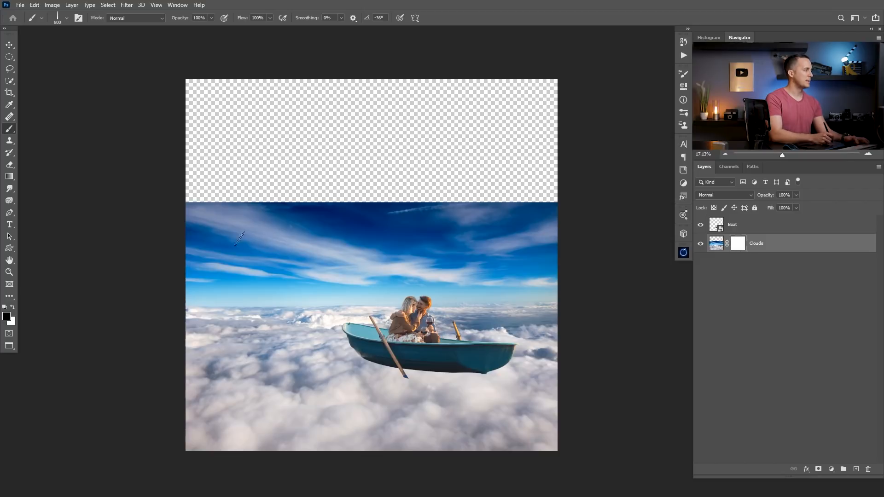
right_click(257, 207)
scroll(472, 216, up, 5)
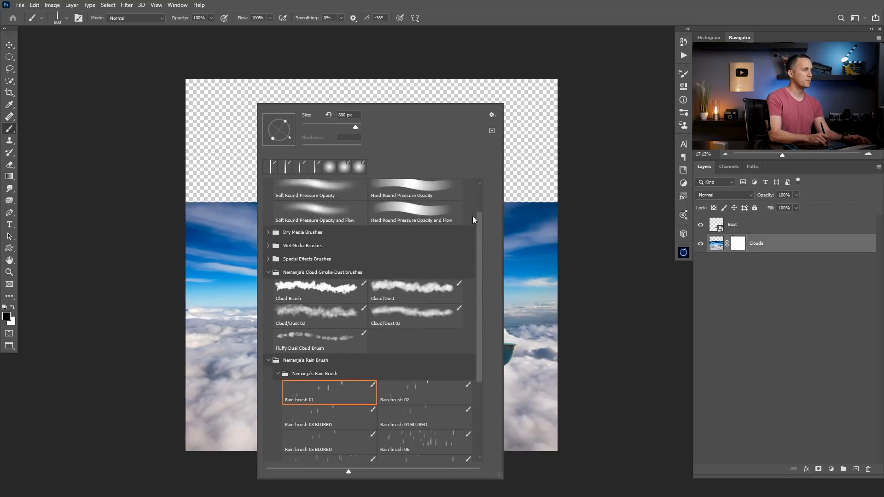
click(323, 206)
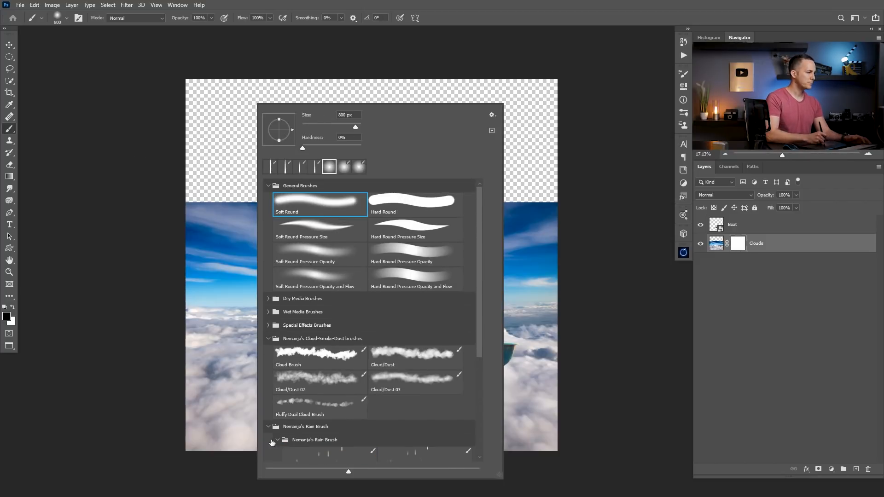
click(268, 428)
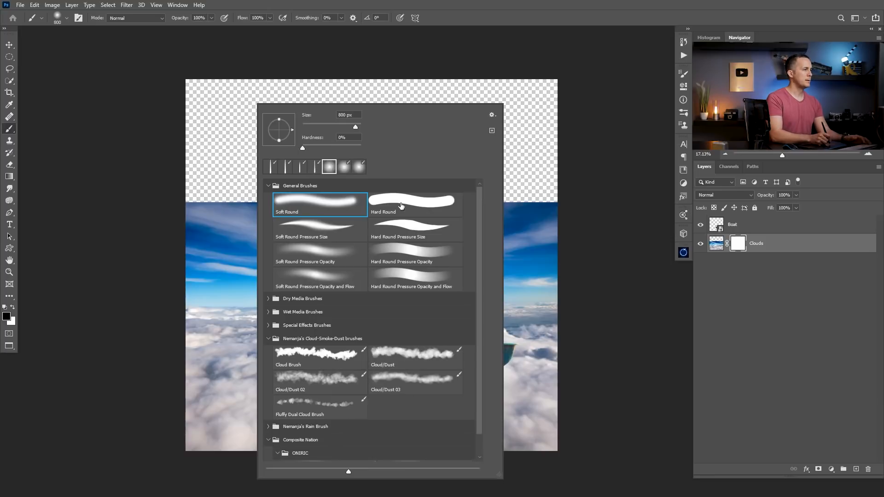
mouse_move(166, 207)
mouse_down()
mouse_move(505, 210)
mouse_move(245, 208)
mouse_move(533, 227)
mouse_move(178, 237)
mouse_move(260, 252)
mouse_up()
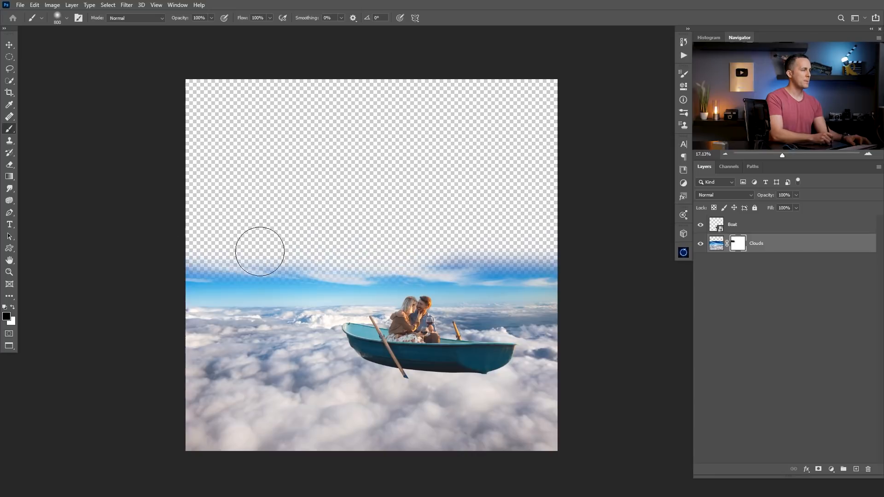
Reduce the brush to 500 px and mask out the remaining blue sky down to the cloud horizon
key(bracketleft)
key(bracketleft)
key(bracketleft)
mouse_move(213, 274)
mouse_down()
mouse_move(565, 281)
mouse_move(413, 258)
mouse_up()
mouse_move(523, 289)
mouse_down()
mouse_move(183, 282)
mouse_move(315, 296)
mouse_move(282, 295)
mouse_move(503, 297)
mouse_move(353, 302)
mouse_move(577, 295)
mouse_move(177, 296)
mouse_up()
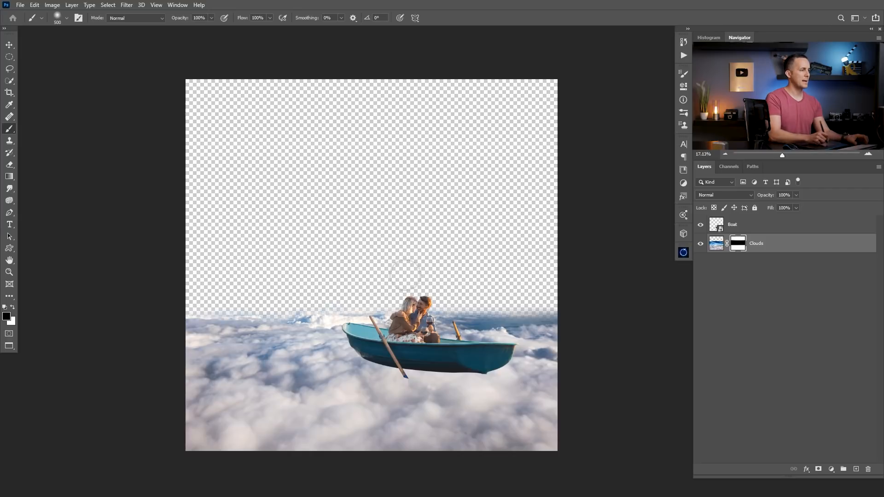
Copy the starry night photo into the boat composite and place it beneath the Clouds layer
key(ctrl+Tab)
key(ctrl+Tab)
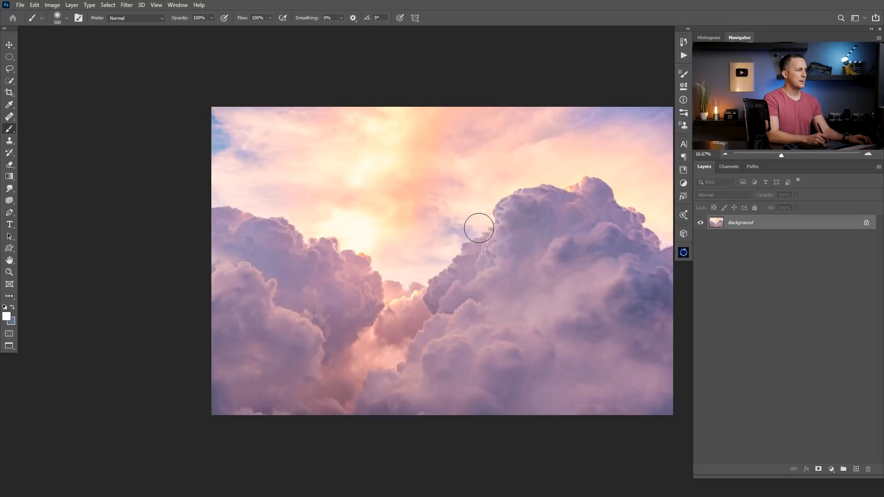
key(ctrl+Tab)
key(ctrl+Tab)
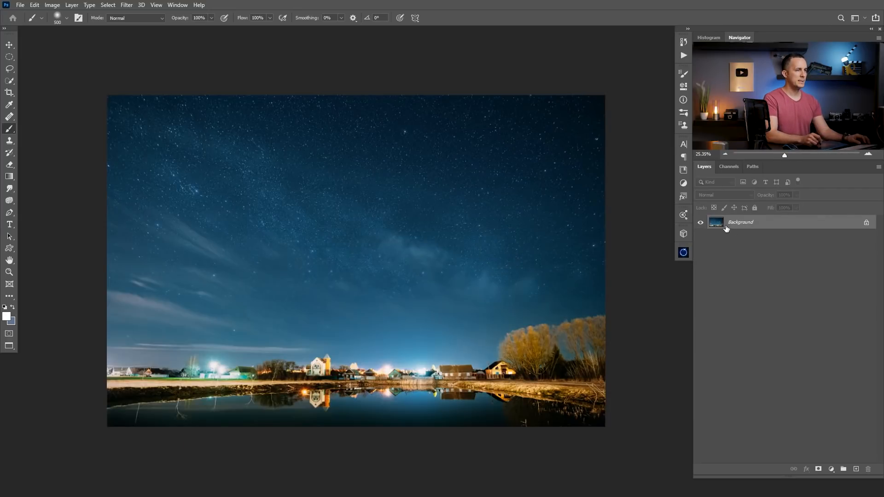
key(ctrl+Tab)
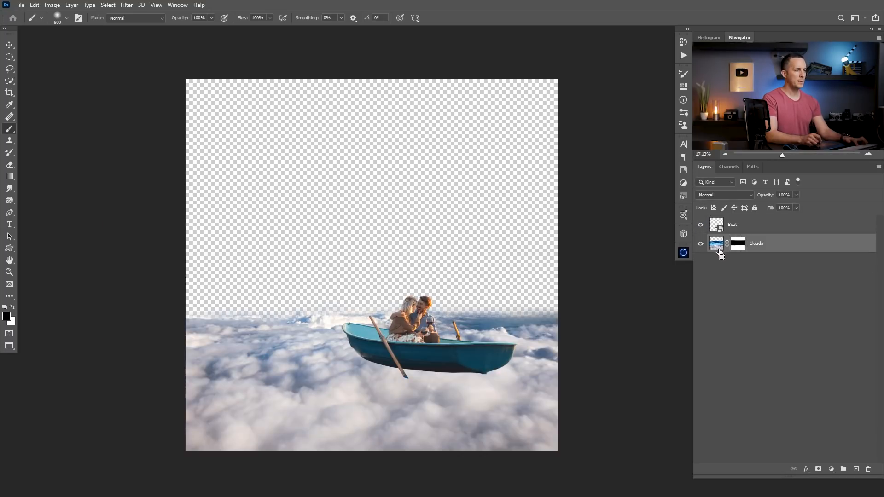
key(ctrl+v)
drag(719, 248, 718, 269)
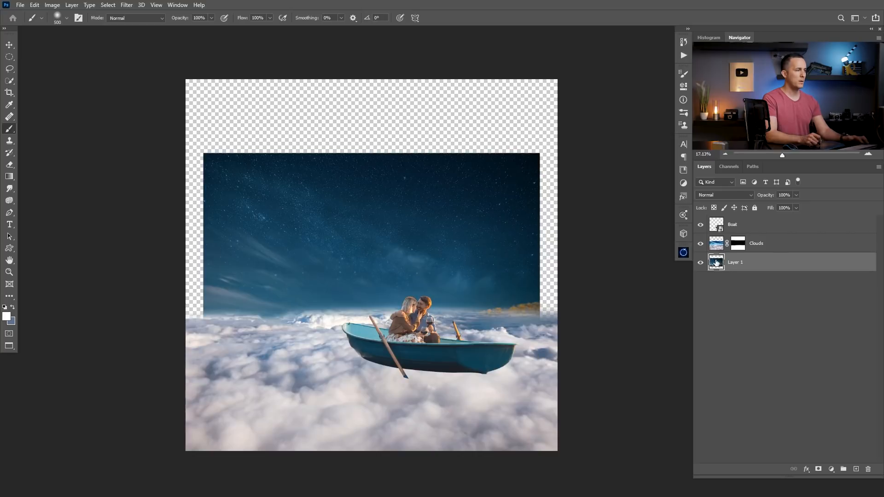
Enlarge the night sky on Layer 1 to about 111% to fill the upper canvas and flip it horizontally
key(ctrl+t)
drag(540, 152, 558, 140)
drag(426, 233, 433, 173)
right_click(427, 207)
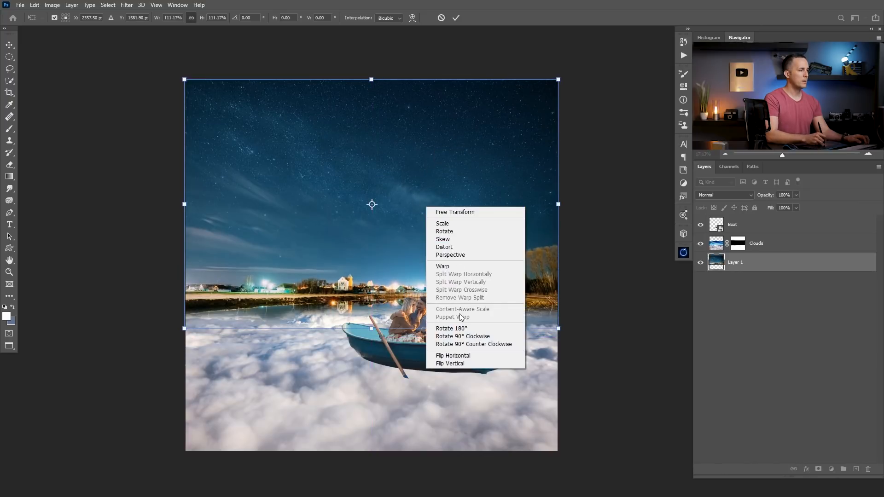
click(463, 356)
drag(444, 224, 447, 229)
drag(558, 204, 562, 206)
key(Return)
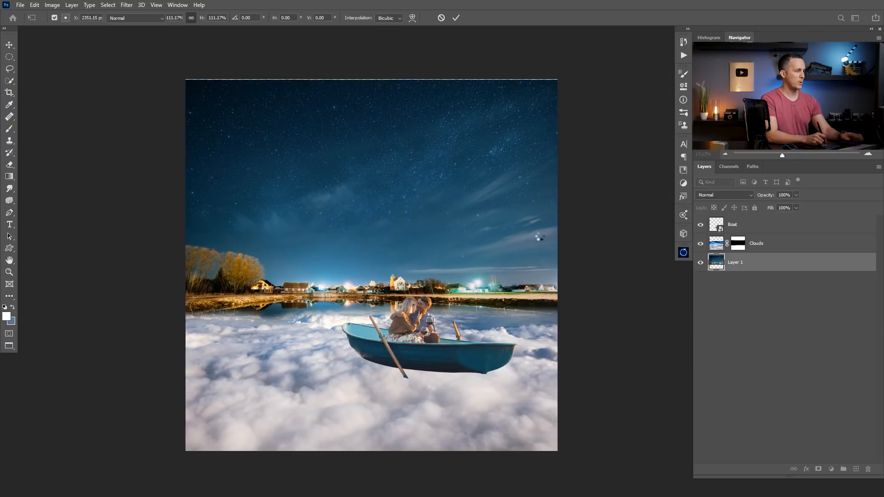
Paste the pink sunset clouds photo as a new layer between Boat and Clouds and reposition it
key(b)
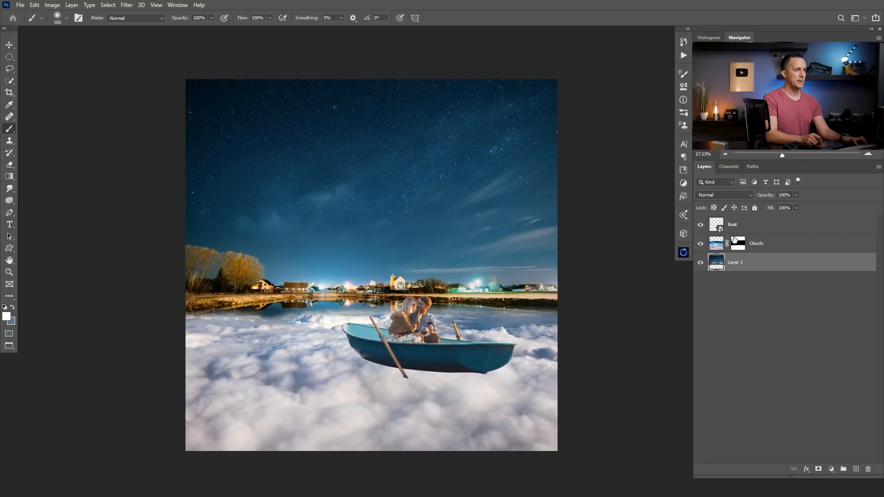
click(721, 246)
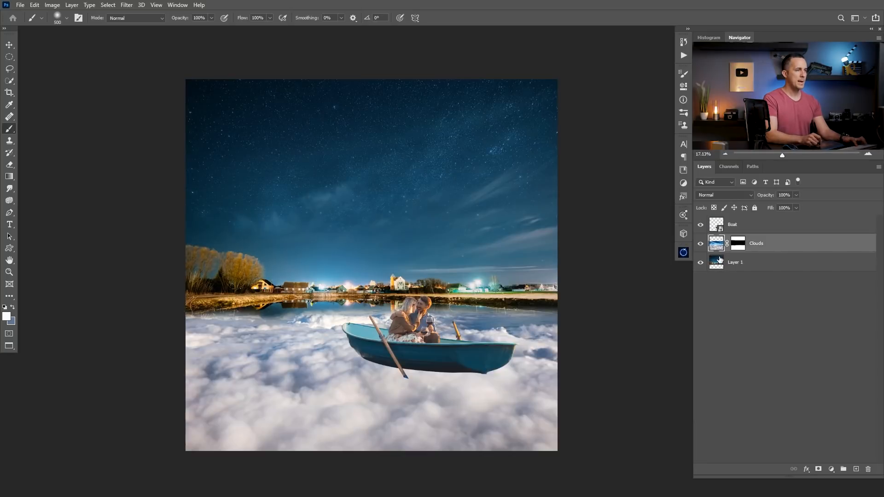
key(ctrl+v)
key(v)
drag(471, 287, 474, 308)
Scale the pink clouds photo down to the canvas width and position it behind the boat
key(ctrl+t)
drag(657, 284, 588, 285)
drag(491, 281, 494, 245)
drag(583, 258, 527, 263)
key(Return)
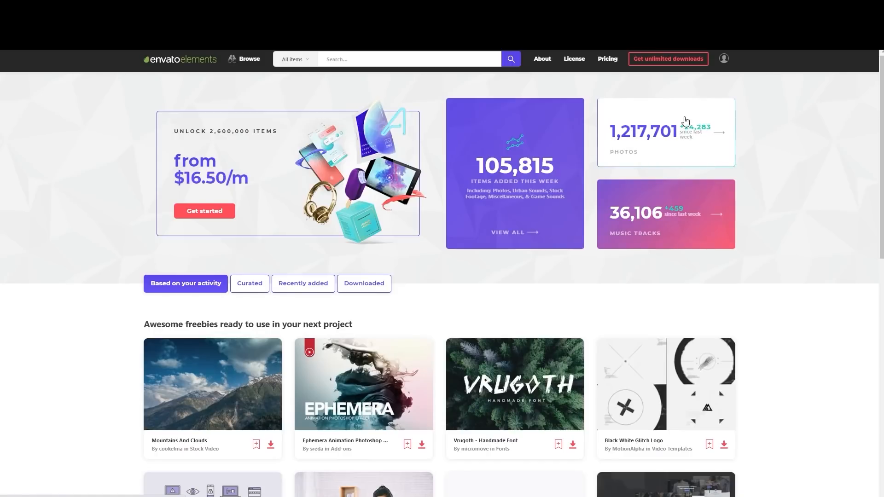
Search Envato Elements music for "epic" and browse the tracks and the Burn Photoshop Action page
click(294, 59)
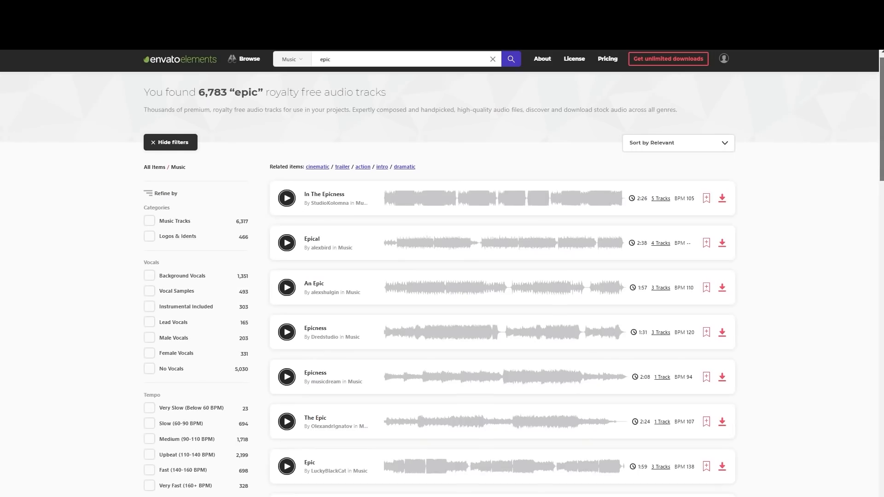
scroll(502, 276, down, 6)
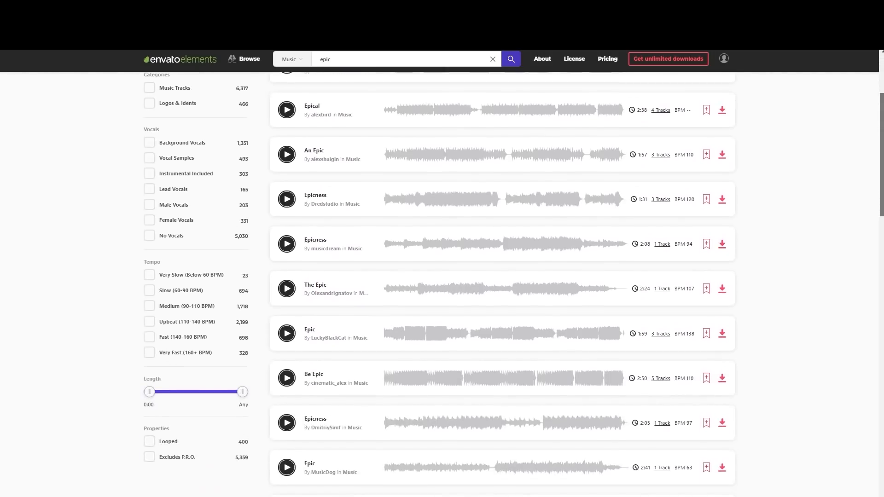
scroll(502, 277, down, 3)
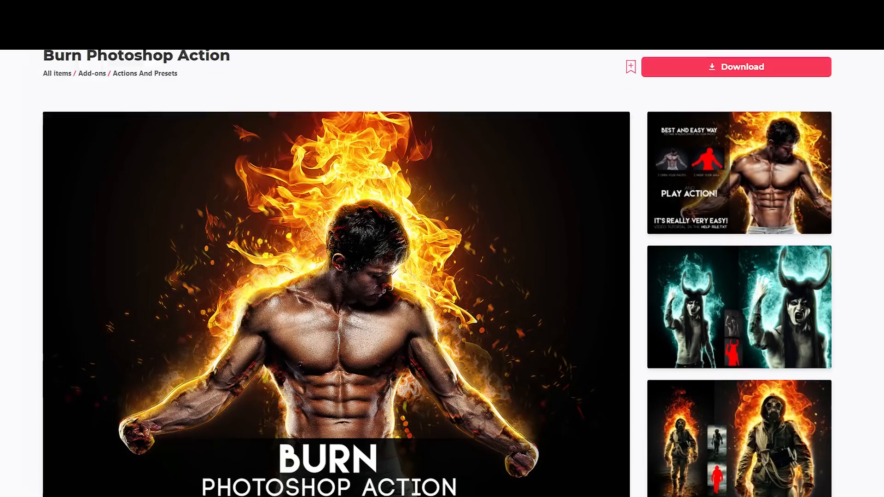
scroll(442, 276, down, 4)
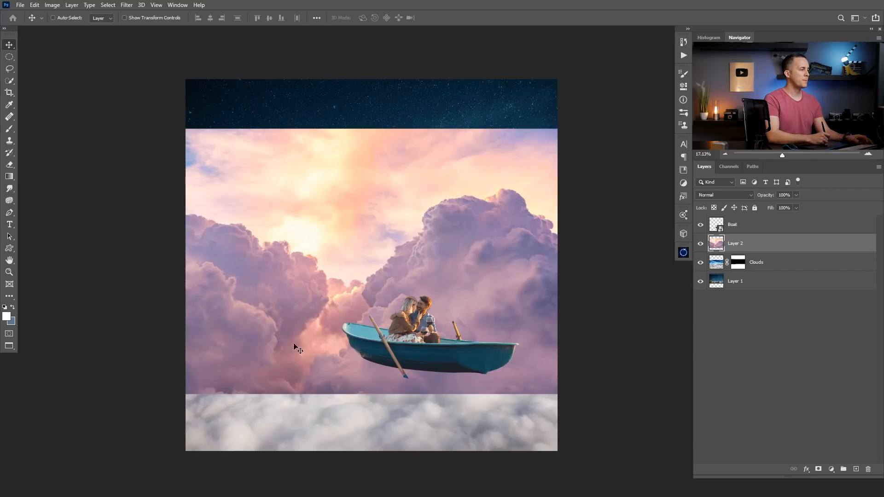
Rename the pink clouds layer in Photoshop as Clouds 02 and add a white layer mask to it
click(701, 243)
click(701, 243)
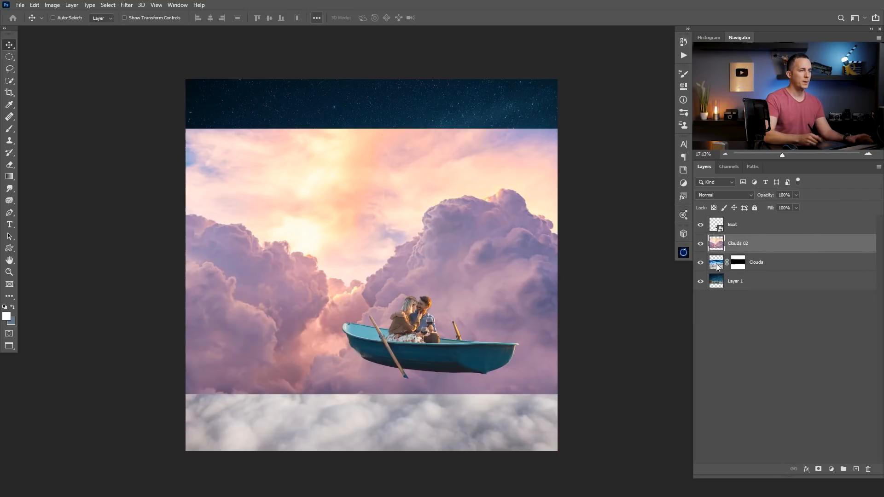
click(819, 470)
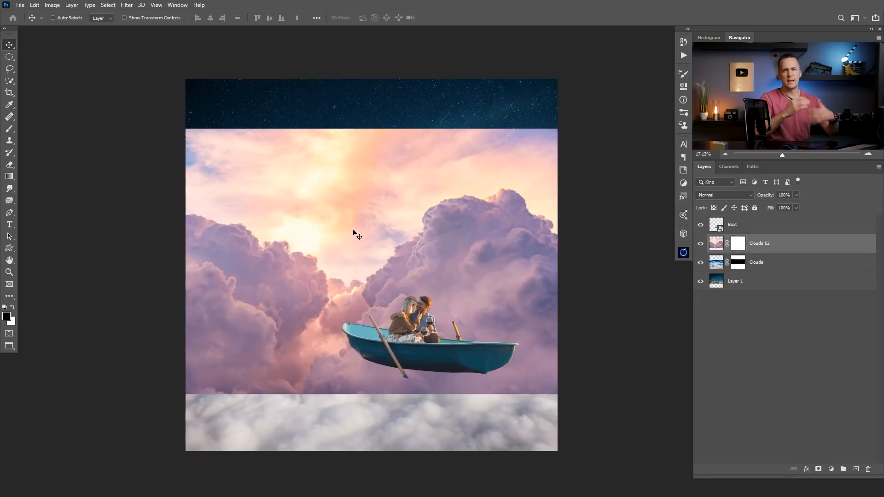
Select the sunset sky above the pink clouds with Quick Selection, fill it black on the Clouds 02 mask, and deselect
key(b)
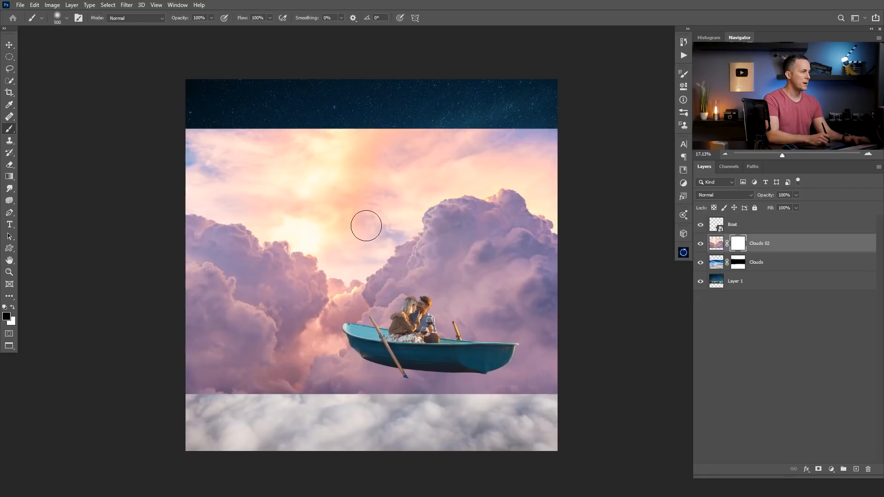
click(11, 83)
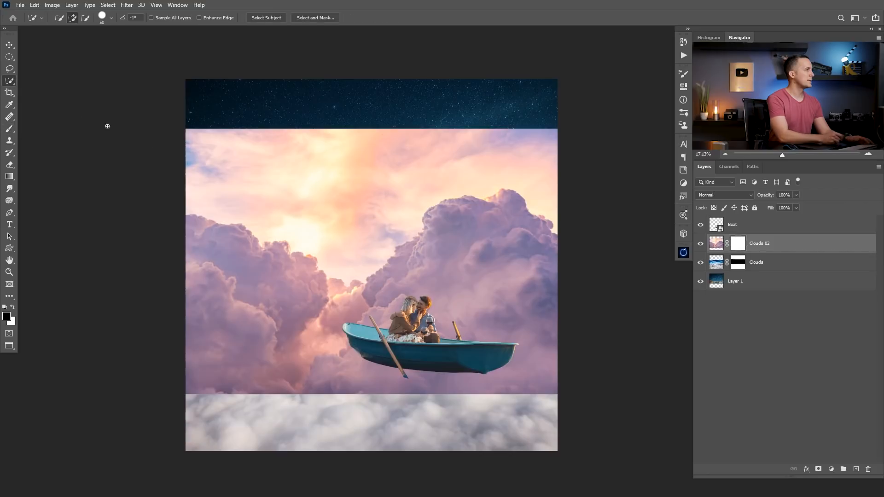
drag(197, 166, 299, 221)
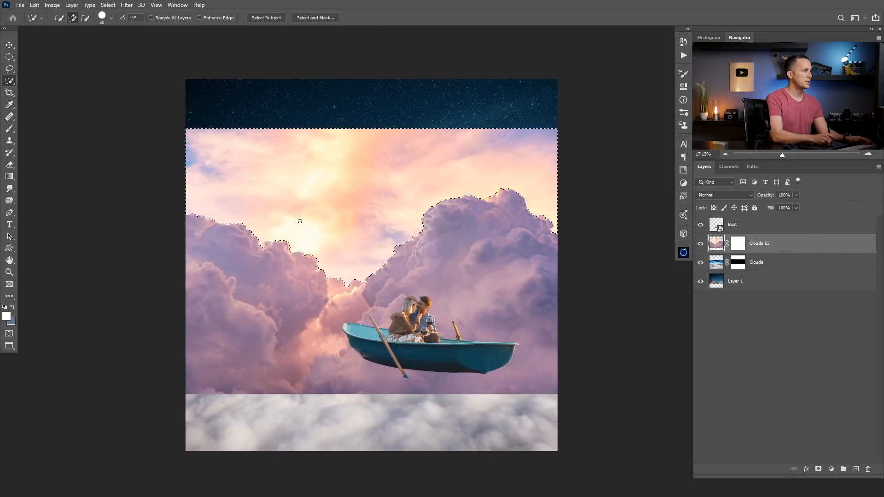
click(740, 246)
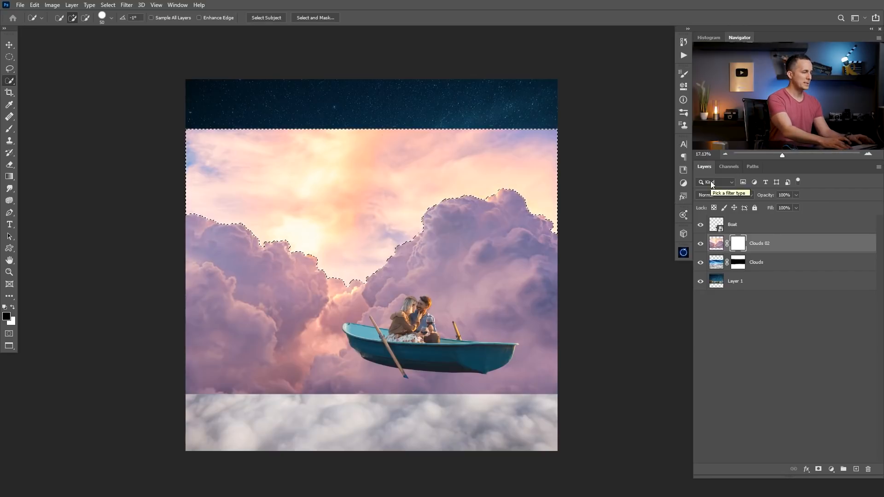
key(alt+BackSpace)
key(ctrl+d)
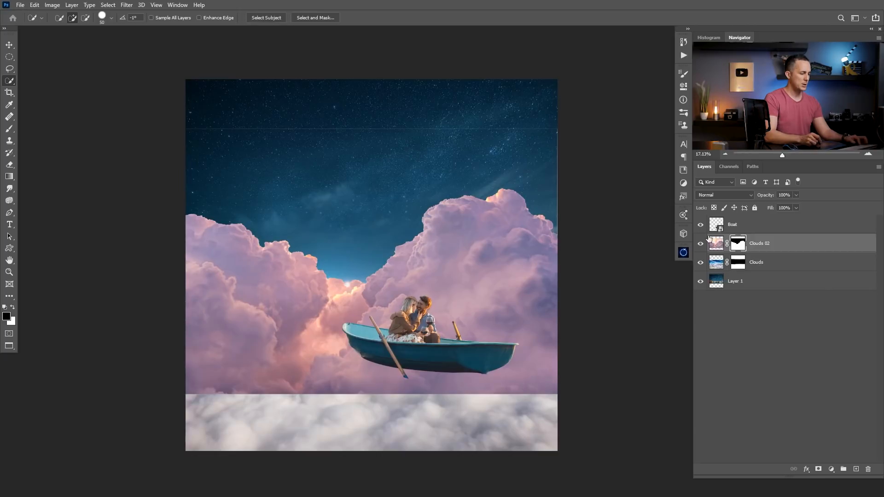
Paint the Clouds 02 mask with an 800 px Soft Round brush to remove stray edge lines and blend the lower edge into the white clouds
key(b)
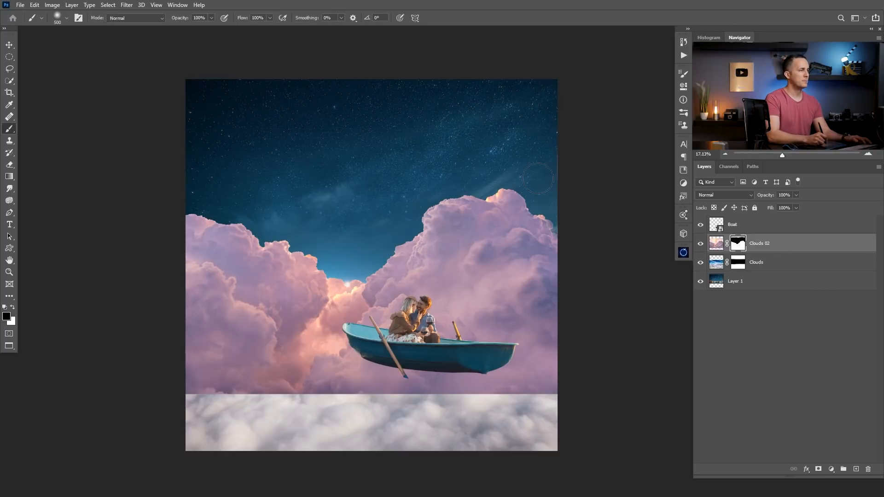
right_click(197, 402)
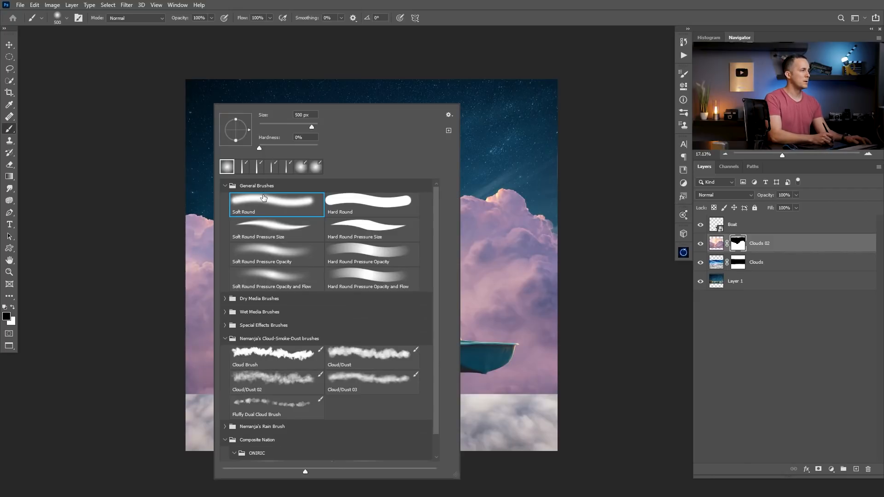
key(Return)
key(bracketright)
mouse_move(193, 414)
mouse_down()
mouse_move(242, 422)
mouse_move(193, 419)
mouse_move(416, 417)
mouse_move(177, 408)
mouse_move(451, 413)
mouse_move(391, 419)
mouse_move(571, 405)
mouse_move(529, 414)
mouse_move(449, 414)
mouse_move(547, 411)
mouse_move(493, 404)
mouse_move(309, 415)
mouse_move(328, 402)
mouse_move(317, 413)
mouse_move(247, 424)
mouse_move(189, 411)
mouse_move(190, 389)
mouse_move(198, 415)
mouse_move(190, 408)
mouse_move(331, 423)
mouse_move(300, 419)
mouse_move(294, 395)
mouse_move(332, 385)
mouse_up()
mouse_move(383, 349)
mouse_down()
mouse_move(382, 262)
mouse_move(415, 265)
mouse_move(389, 283)
mouse_up()
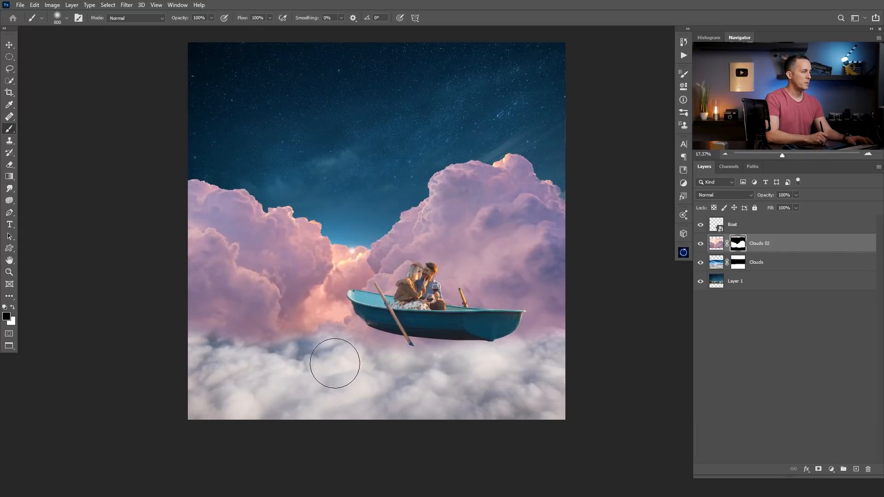
mouse_move(338, 364)
mouse_down()
mouse_move(420, 391)
mouse_move(405, 368)
mouse_move(464, 381)
mouse_move(562, 370)
mouse_up()
key(x)
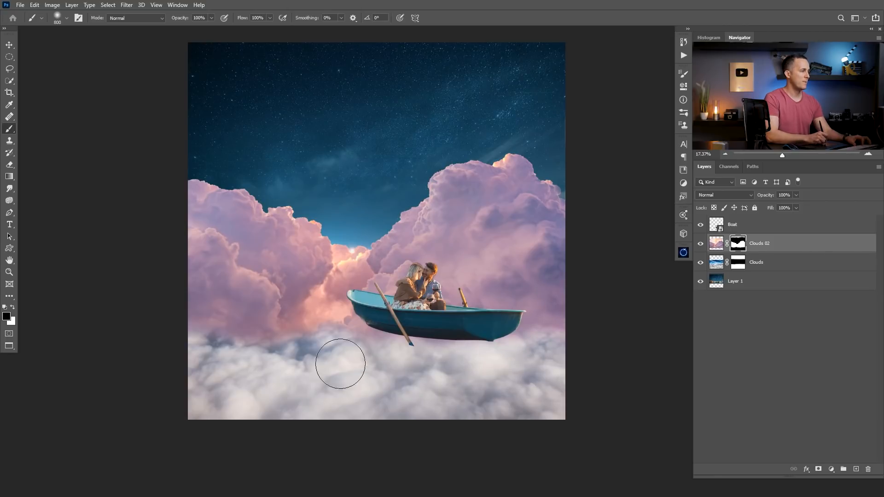
drag(426, 290, 457, 286)
Move the Clouds 02 layer up so the pink clouds meet the white cloud horizon behind the boat
click(720, 245)
key(v)
drag(498, 253, 471, 262)
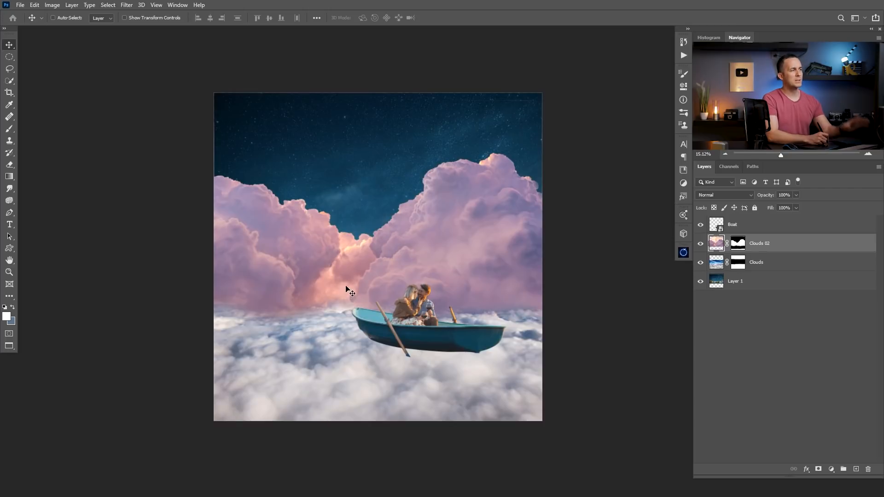
drag(330, 283, 343, 306)
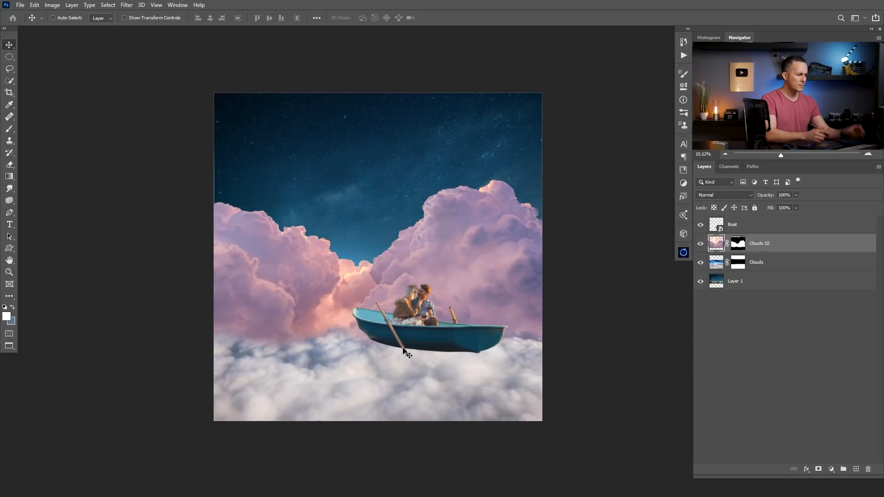
drag(422, 281, 426, 258)
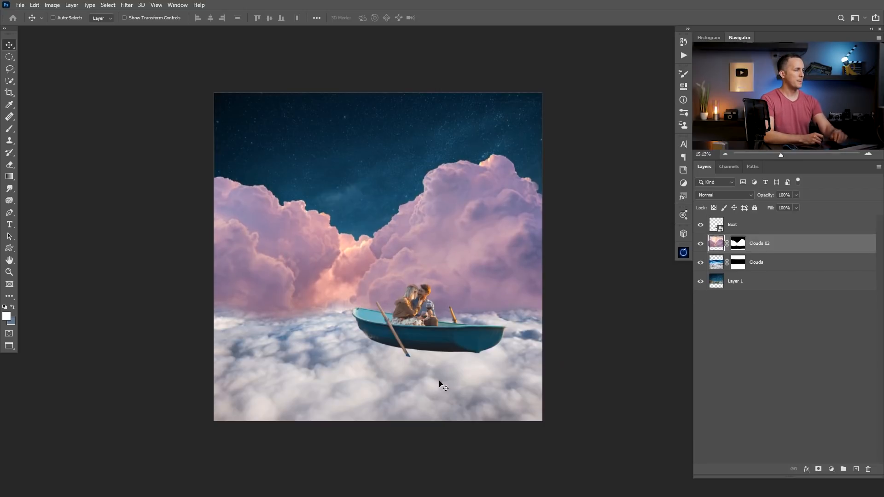
Paint black on the Clouds 02 mask with a 125 px soft brush to clean the sky along the pink clouds' upper edges
click(744, 249)
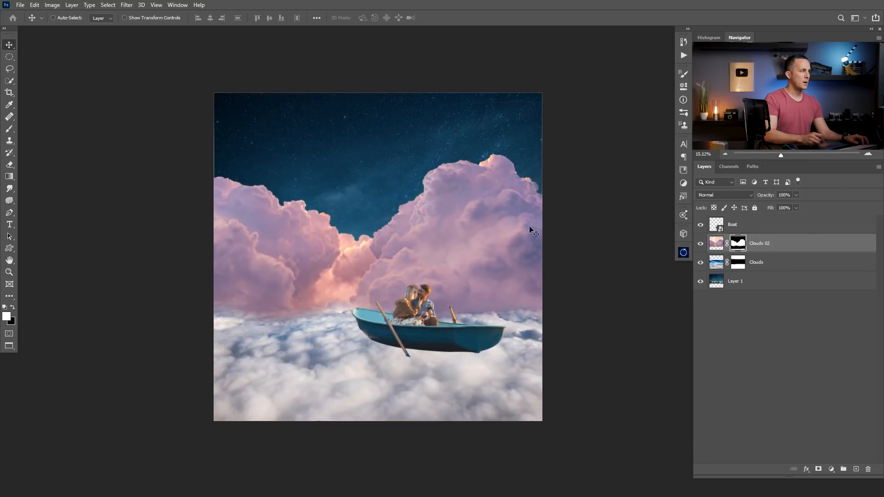
key(b)
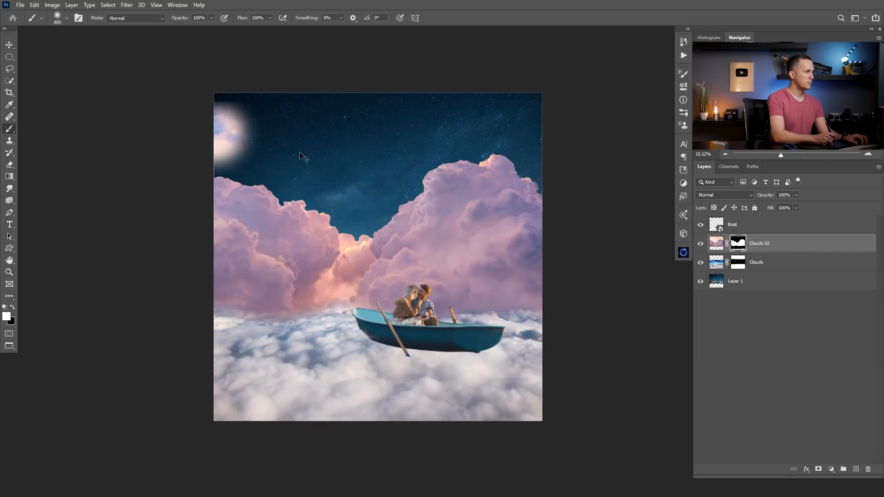
key(x)
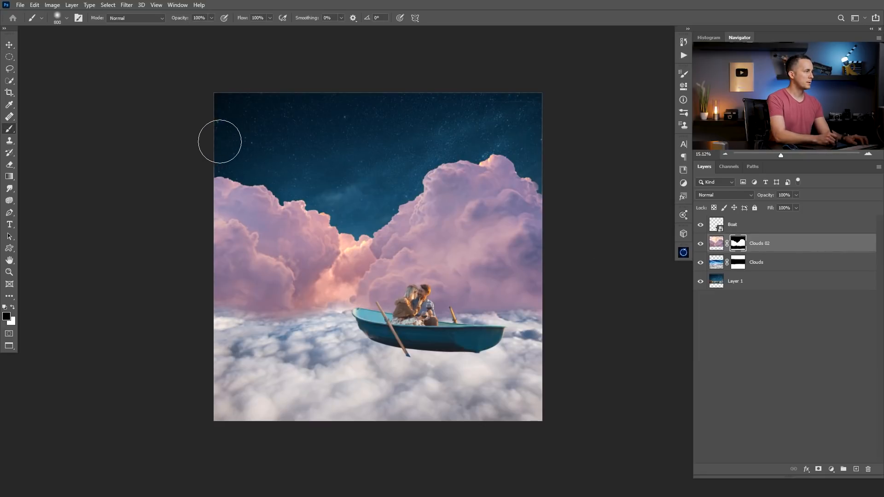
scroll(213, 147, up, 5)
key(bracketleft)
key(bracketleft)
key(bracketleft)
key(bracketleft)
key(bracketleft)
key(bracketleft)
key(bracketleft)
key(bracketleft)
key(bracketleft)
key(bracketleft)
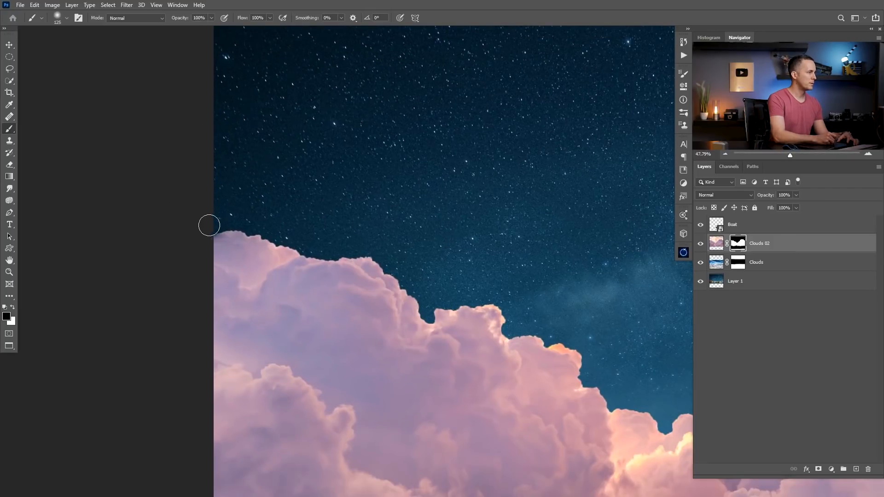
drag(472, 66, 184, 282)
drag(552, 302, 221, 101)
drag(530, 184, 367, 187)
drag(453, 128, 336, 181)
drag(337, 181, 496, 154)
scroll(496, 154, down, 5)
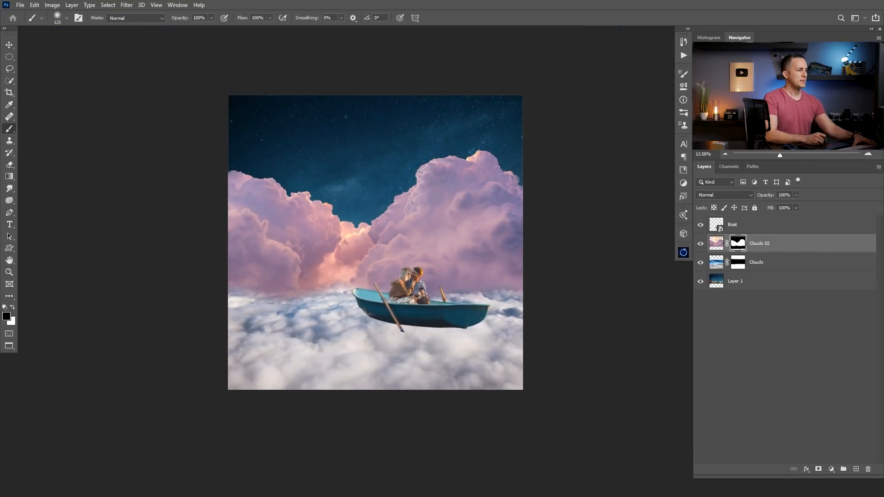
Add a white layer mask to the Boat layer and choose the Cloud/Dust brush from Nemanja's Cloud-Smoke-Dust brushes
scroll(413, 311, up, 4)
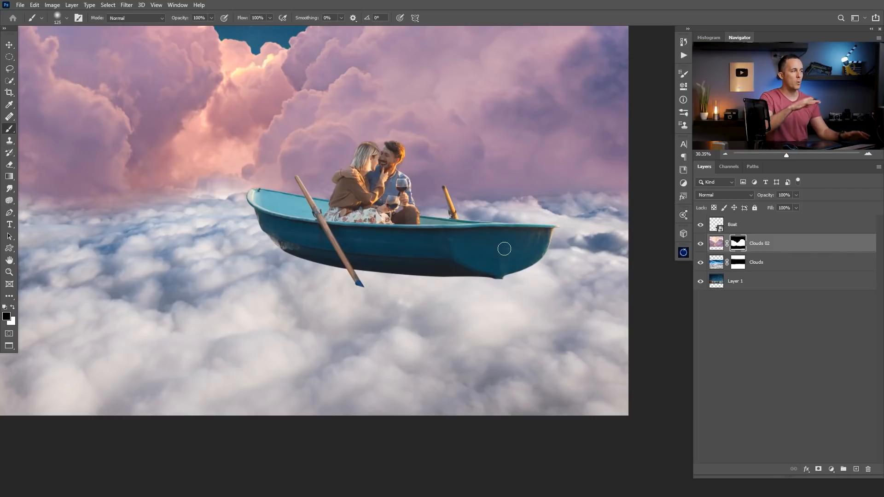
scroll(449, 272, down, 2)
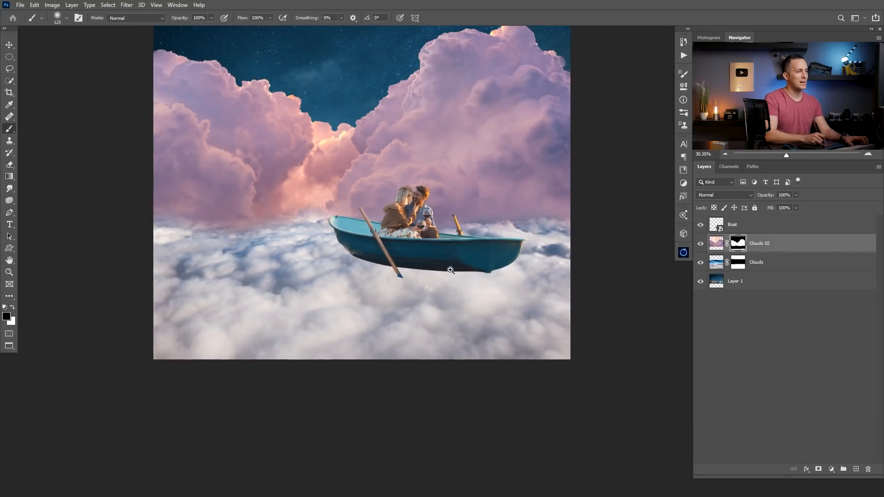
scroll(467, 271, up, 2)
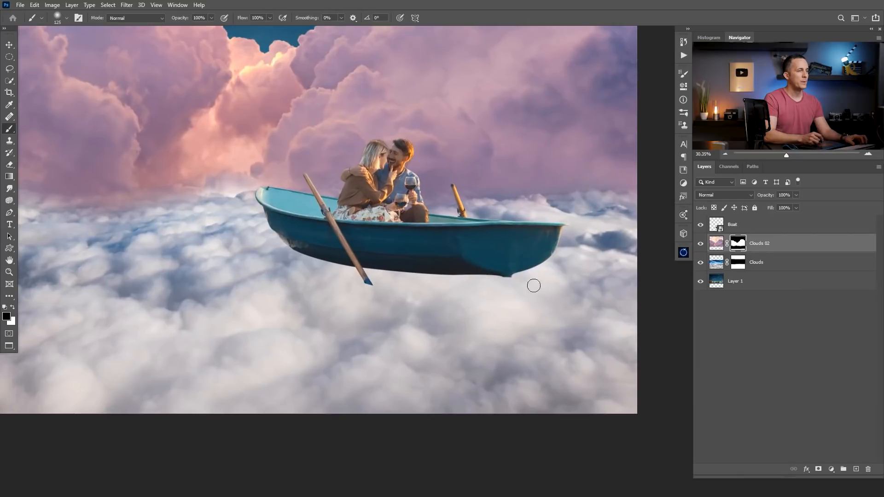
click(721, 224)
click(819, 469)
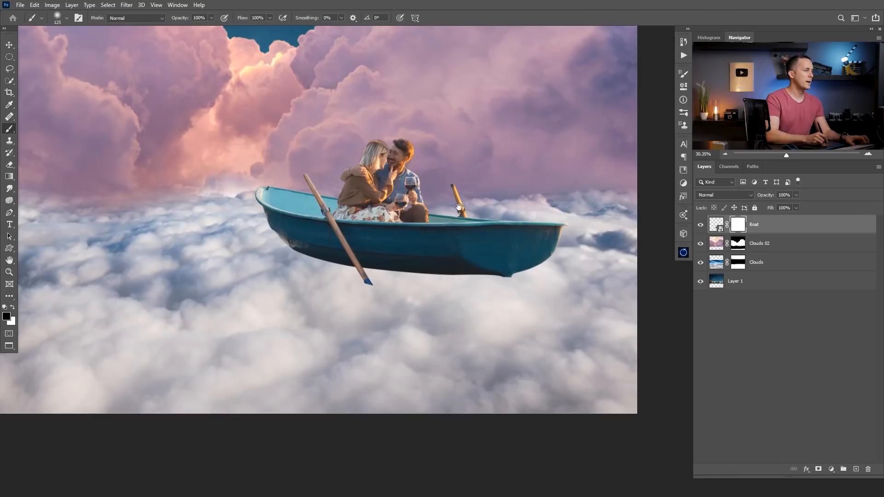
key(ctrl+minus)
right_click(483, 253)
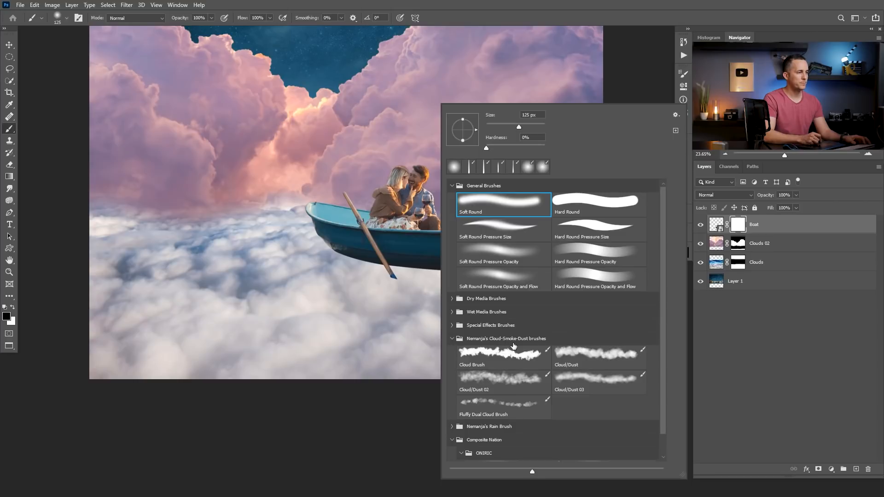
click(596, 357)
Paint black on the Boat mask along the hull's lower left edge to sink it into the clouds beside the oar
drag(345, 273, 388, 274)
click(371, 258)
click(354, 260)
click(347, 257)
click(332, 253)
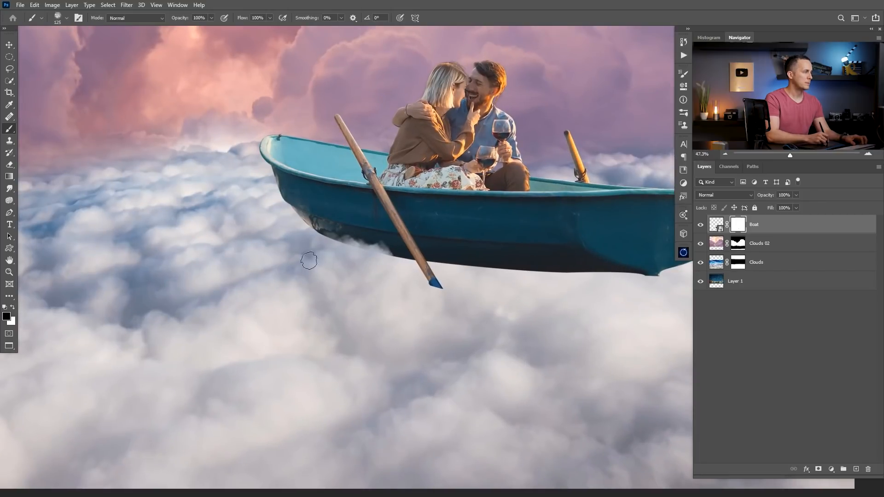
drag(349, 249, 312, 240)
mouse_move(387, 268)
mouse_down()
mouse_move(438, 275)
mouse_move(429, 259)
mouse_move(295, 223)
mouse_up()
drag(344, 237, 312, 241)
mouse_move(386, 267)
mouse_down()
mouse_move(336, 269)
mouse_move(375, 258)
mouse_move(346, 241)
mouse_move(421, 260)
mouse_move(398, 251)
mouse_up()
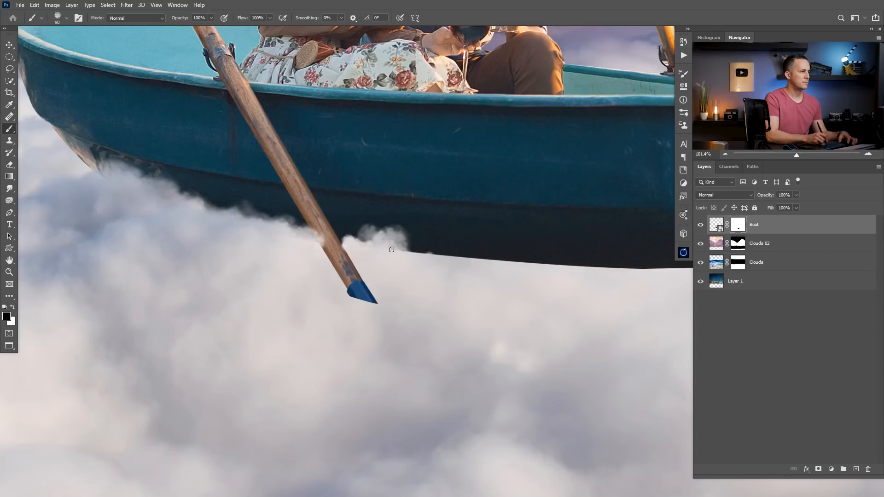
Mask the hull's lower edge from the oar to the boat's right end, enlarging the Cloud/Dust brush to 175 px
drag(304, 242, 300, 246)
mouse_move(381, 251)
mouse_down()
mouse_move(446, 264)
mouse_move(488, 260)
mouse_move(424, 272)
mouse_move(352, 268)
mouse_move(515, 272)
mouse_up()
mouse_move(515, 272)
mouse_down()
mouse_move(489, 283)
mouse_move(524, 284)
mouse_up()
drag(524, 284, 421, 278)
key(])
key(])
key(])
key(])
click(386, 258)
mouse_move(347, 272)
mouse_down()
mouse_move(487, 276)
mouse_move(432, 282)
mouse_move(526, 272)
mouse_move(431, 271)
mouse_move(467, 280)
mouse_up()
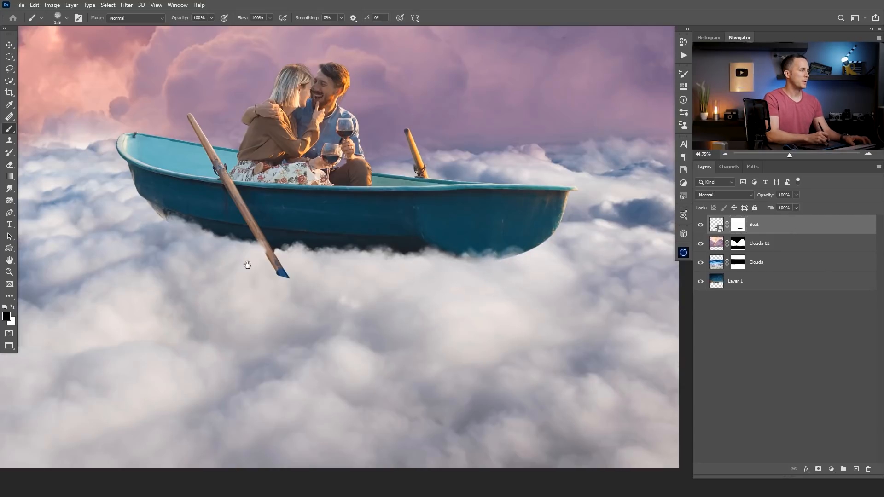
Refine the Boat mask where the front oar crosses the cloud edge, reducing the Cloud/Dust brush to 15 px
drag(186, 238, 264, 262)
key(bracketleft)
key(bracketleft)
key(bracketleft)
key(bracketleft)
key(bracketleft)
key(bracketleft)
key(bracketleft)
key(bracketleft)
key(bracketleft)
mouse_move(326, 268)
mouse_down()
mouse_move(410, 263)
mouse_move(385, 276)
mouse_move(392, 290)
mouse_move(374, 256)
mouse_up()
key(x)
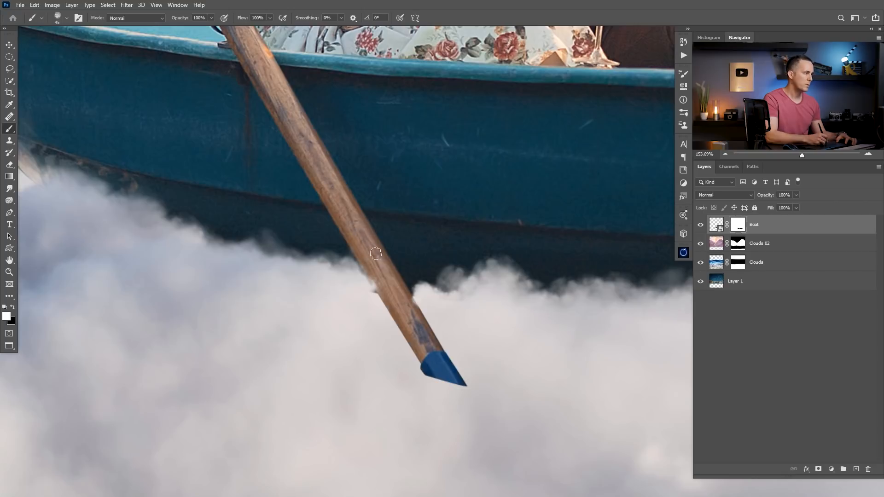
key(bracketleft)
key(bracketleft)
key(bracketleft)
key(x)
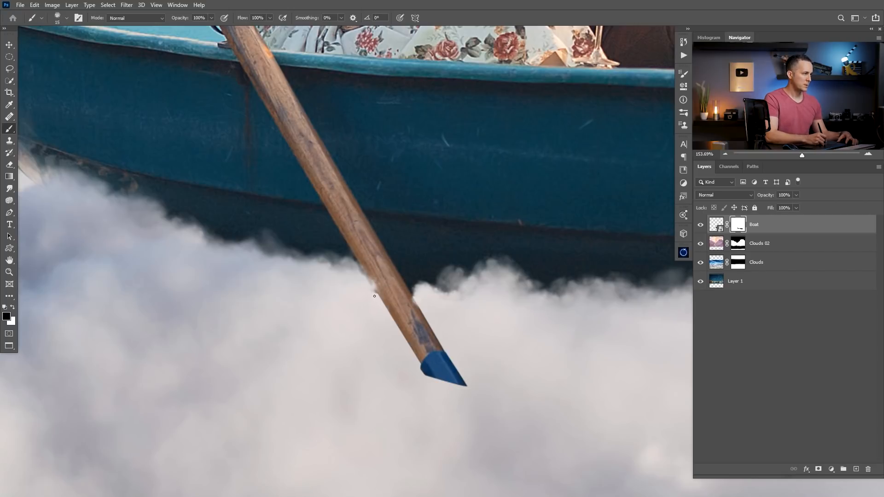
drag(439, 292, 373, 277)
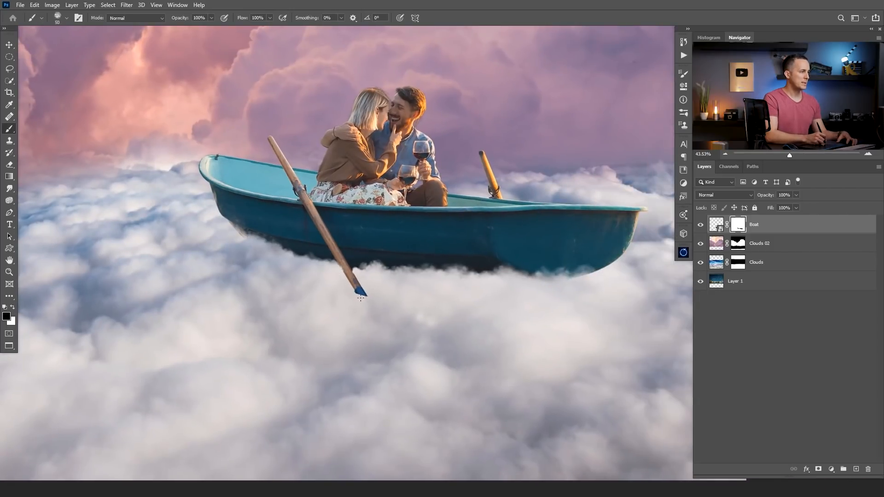
Fade the front oar's blue tip on the Boat mask with the Cloud/Dust 02 brush at 100 px and 20% opacity
right_click(493, 289)
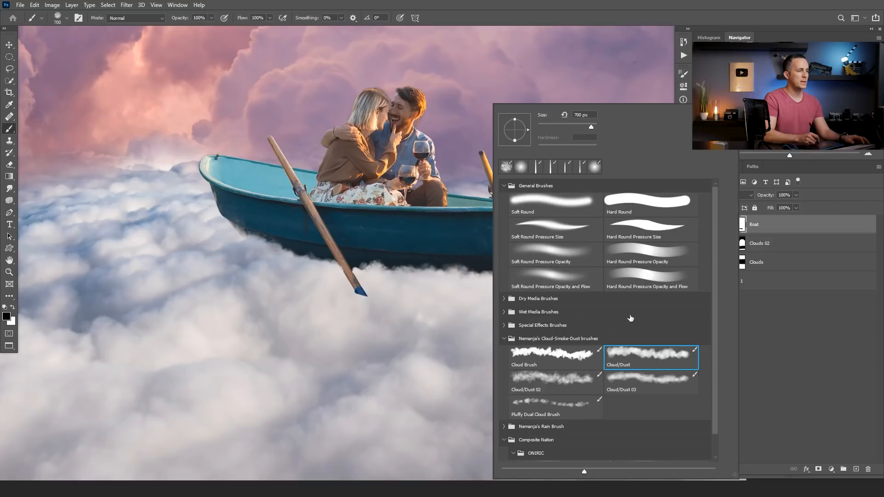
click(556, 384)
click(420, 269)
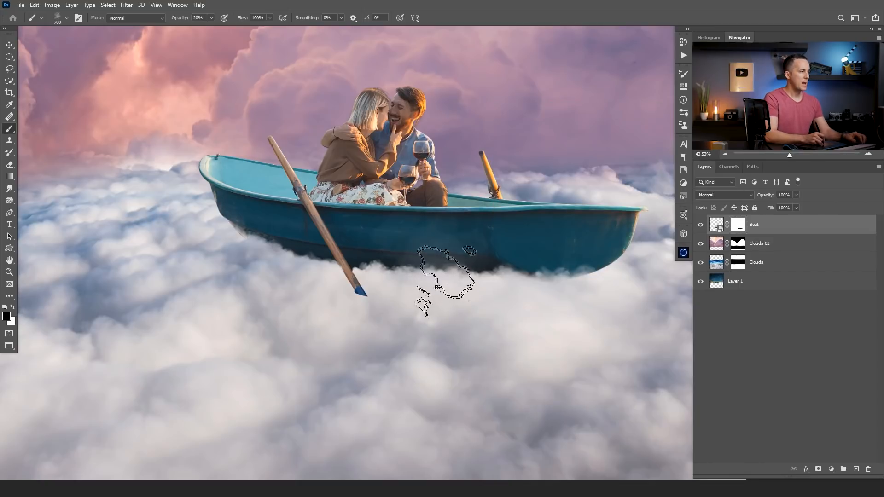
key(ctrl+z)
key([)
key([)
key([)
key([)
key([)
key([)
key([)
key([)
key([)
key([)
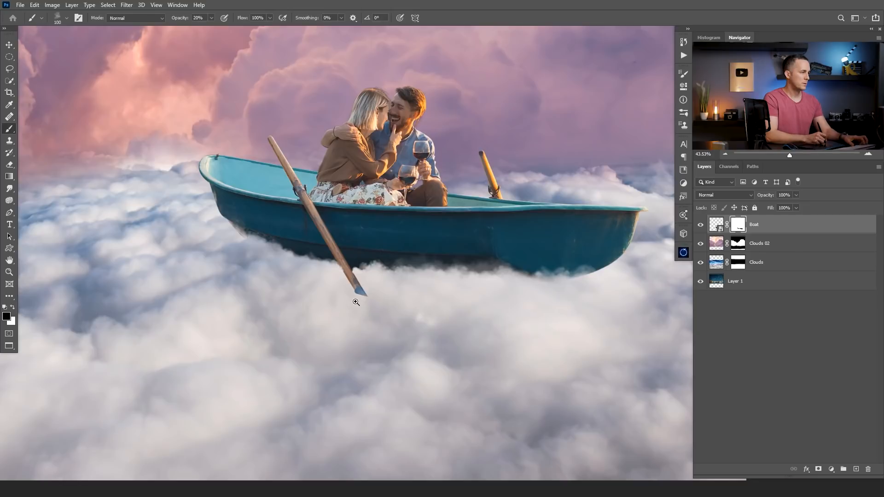
drag(356, 302, 371, 286)
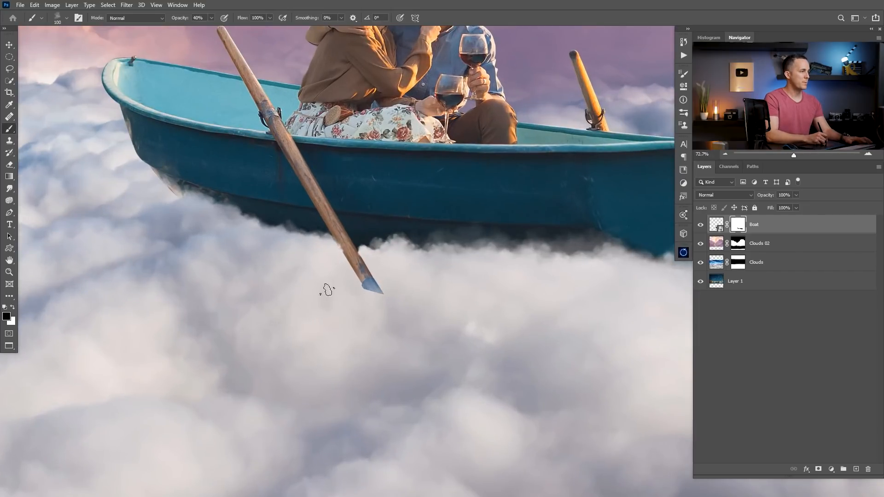
Soften the cloud edge along the hull's underside on the Boat mask, using Cloud/Dust 02 at 40% and 20% opacity
mouse_move(324, 252)
mouse_down()
mouse_move(238, 221)
mouse_move(272, 225)
mouse_move(178, 211)
mouse_up()
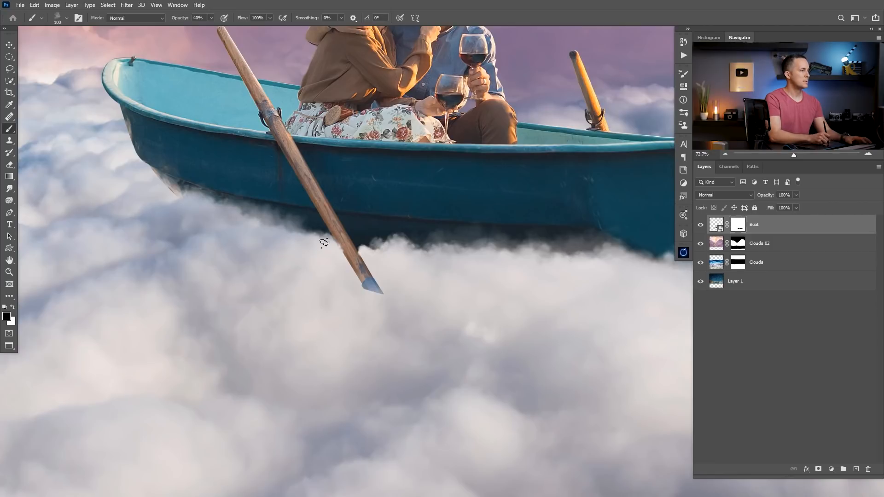
drag(301, 236, 307, 230)
mouse_move(364, 242)
mouse_down()
mouse_move(374, 238)
mouse_move(375, 249)
mouse_up()
key(2)
drag(432, 244, 479, 253)
drag(431, 272, 349, 280)
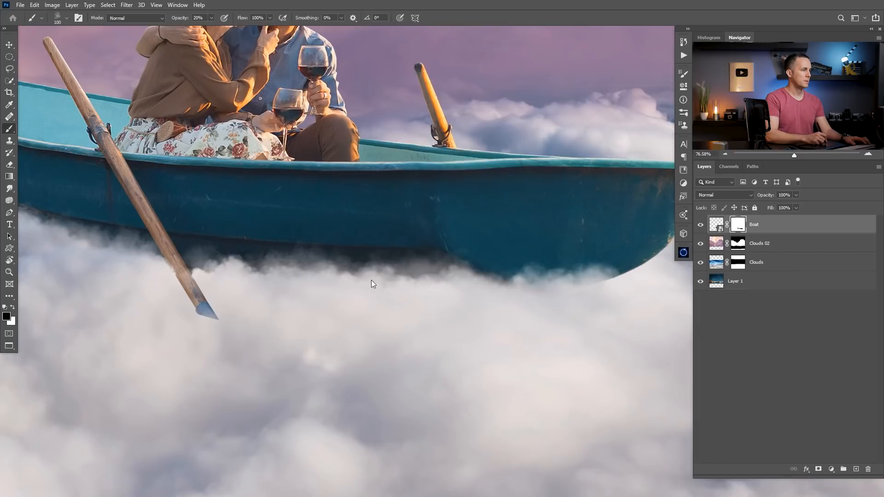
drag(213, 266, 426, 272)
drag(266, 241, 229, 253)
mouse_move(324, 281)
mouse_down()
mouse_move(363, 290)
mouse_move(366, 272)
mouse_up()
Blend the front oar's tip further into the clouds with the Cloud/Dust brush, reducing it from 60 to 45 px
key([)
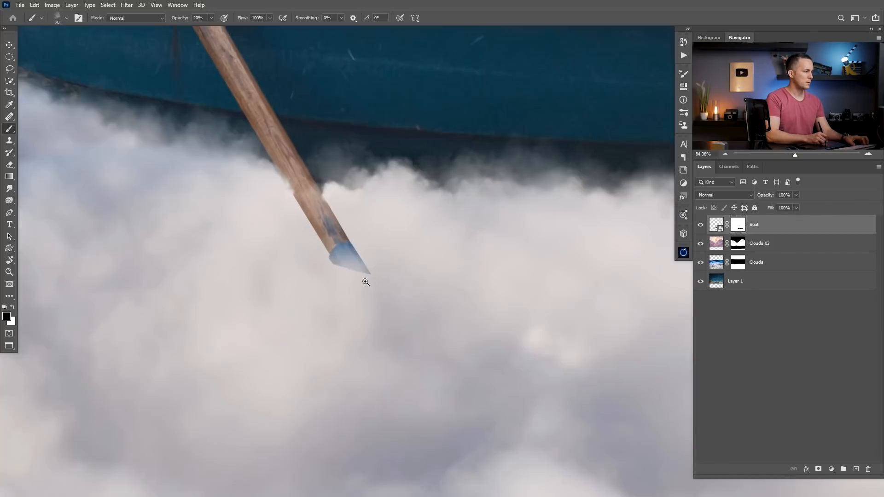
right_click(388, 258)
click(541, 354)
drag(345, 281, 366, 278)
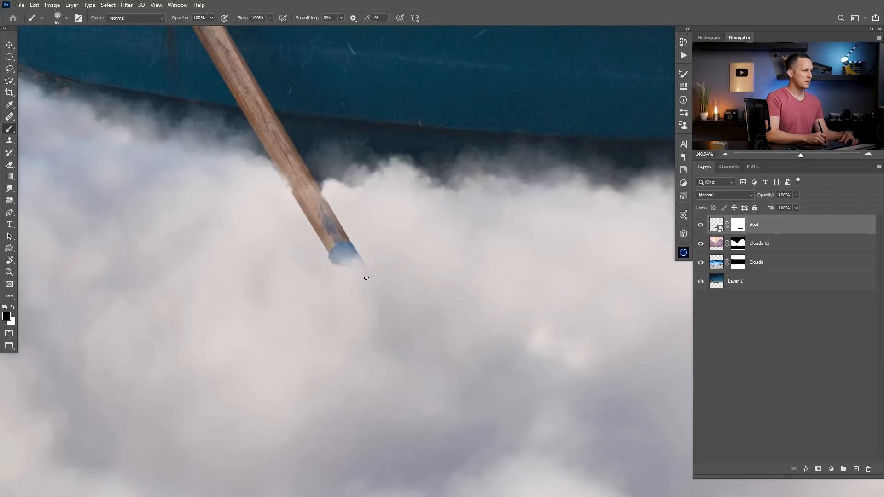
click(332, 273)
key(bracketleft)
key(bracketleft)
mouse_move(387, 294)
mouse_down()
mouse_move(365, 304)
mouse_move(378, 314)
mouse_move(371, 308)
mouse_move(390, 290)
mouse_move(392, 259)
mouse_move(412, 276)
mouse_up()
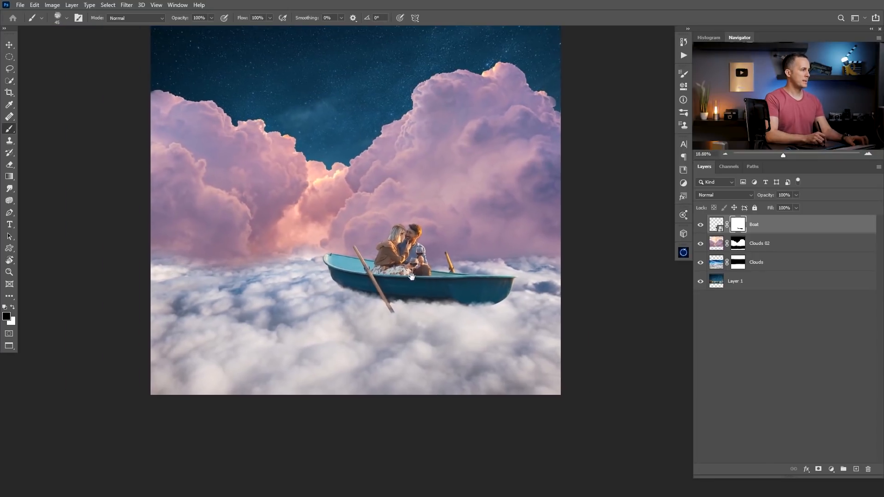
Blend the hull's underside toward the boat's right end on the Boat mask with a 90 px Cloud/Dust 02 brush at 20% opacity
drag(443, 307, 476, 301)
right_click(474, 311)
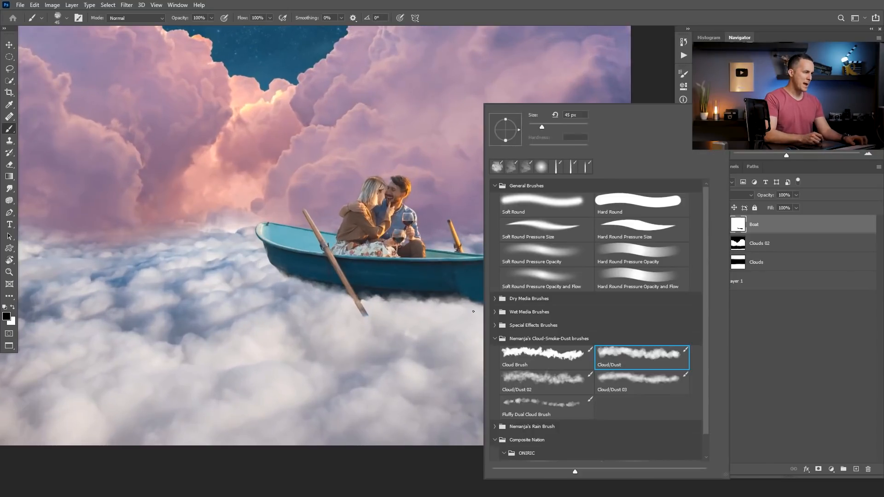
click(537, 374)
drag(405, 307, 438, 313)
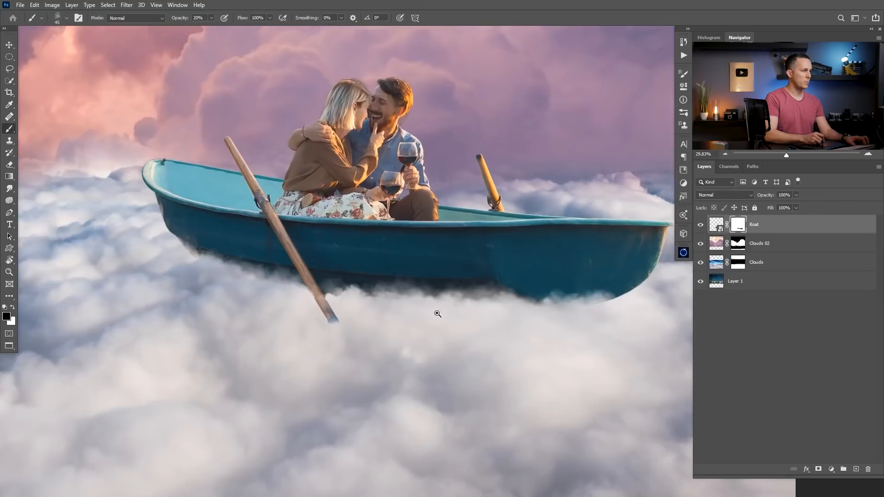
key(bracketleft)
key(bracketleft)
key(bracketleft)
key(bracketleft)
key(bracketleft)
key(bracketleft)
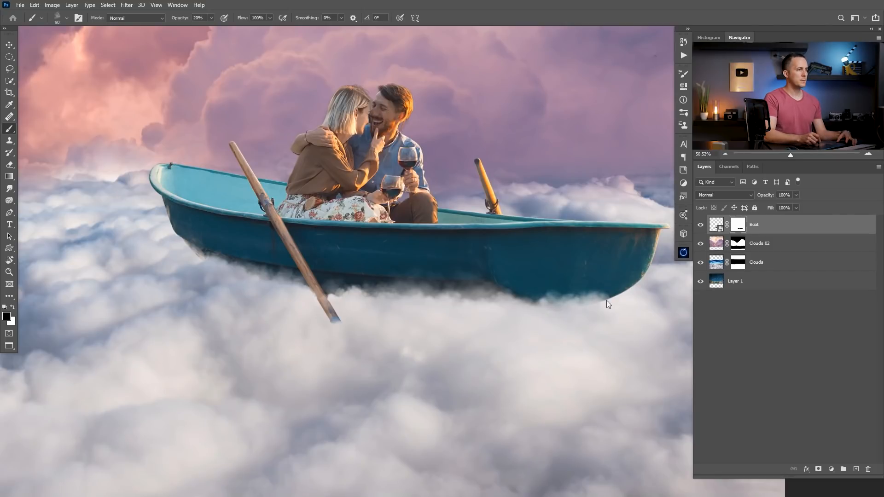
drag(491, 314, 547, 299)
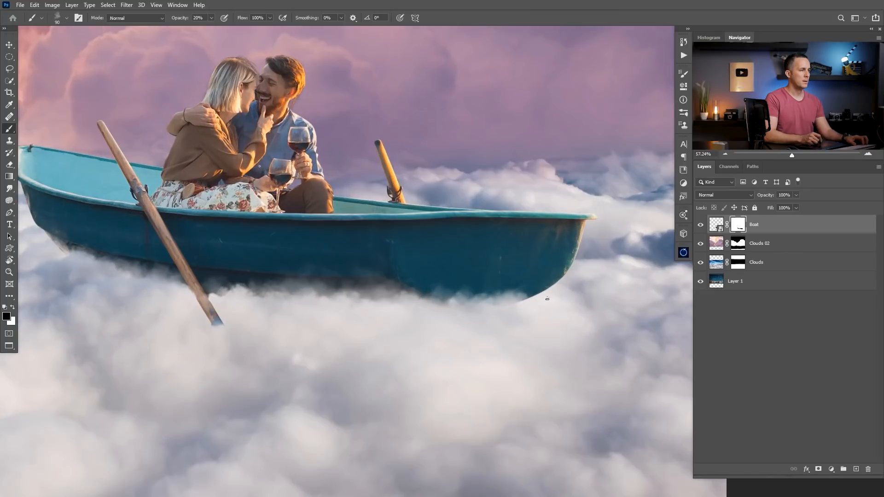
Paint white on the Boat mask to restore the bottom of the hull at the boat's right end
key(x)
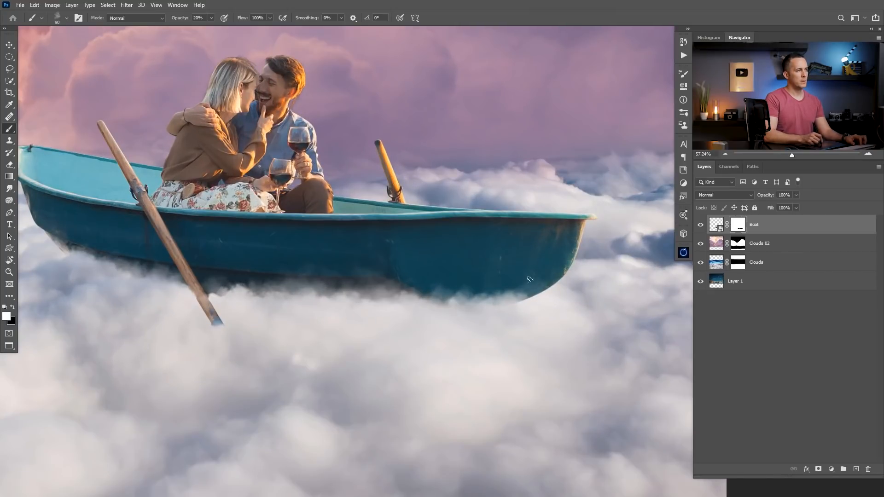
drag(520, 293, 523, 278)
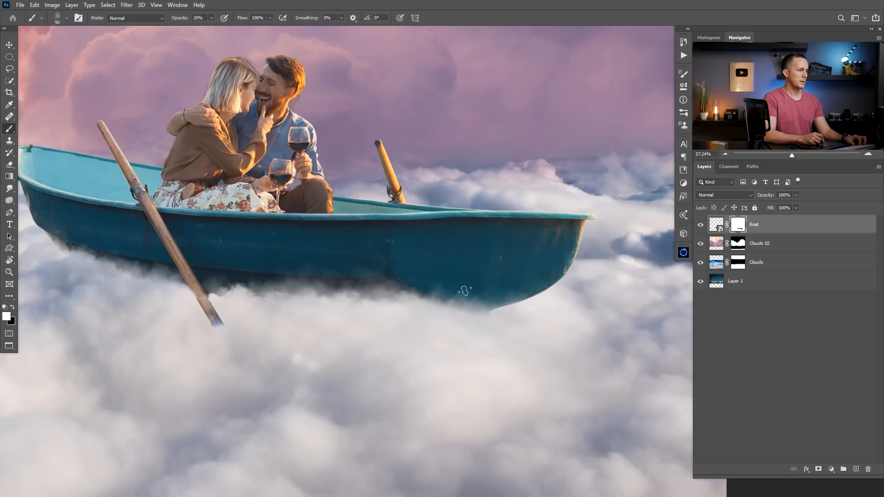
scroll(493, 299, down, 3)
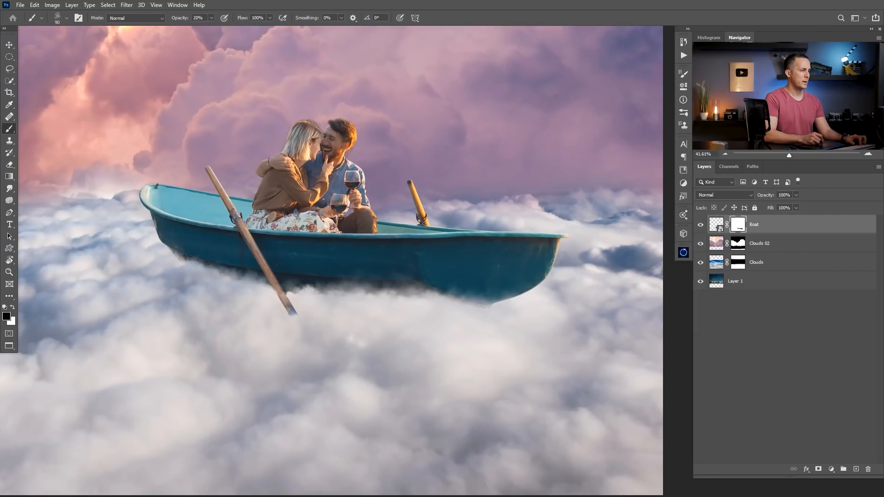
Switch the brush on the Boat mask back to Cloud/Dust at 90 px and 100% opacity
scroll(478, 316, up, 3)
right_click(478, 316)
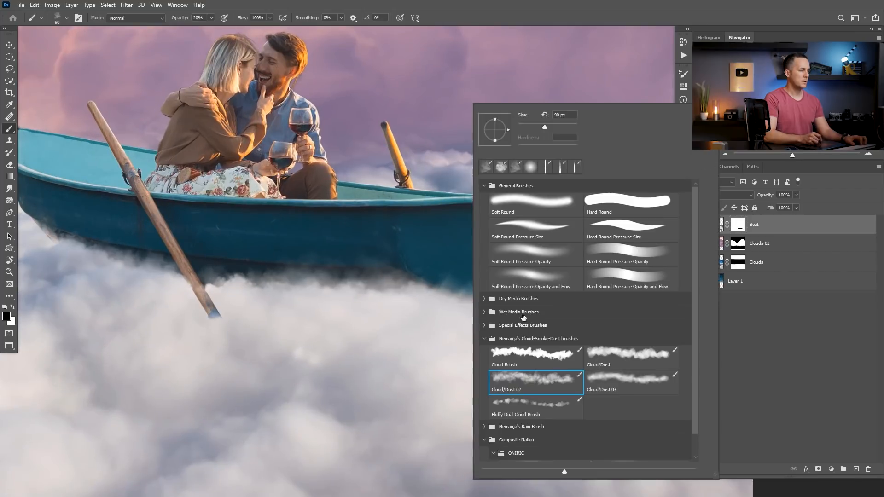
double_click(625, 362)
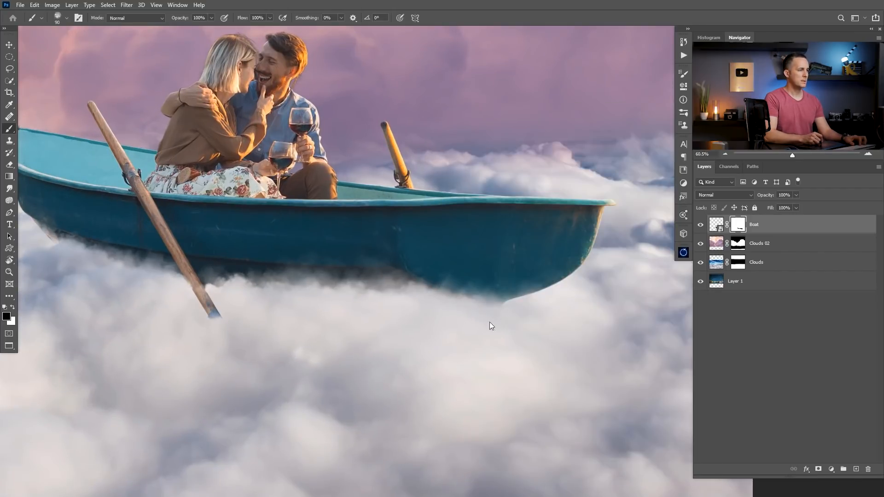
scroll(484, 318, down, 5)
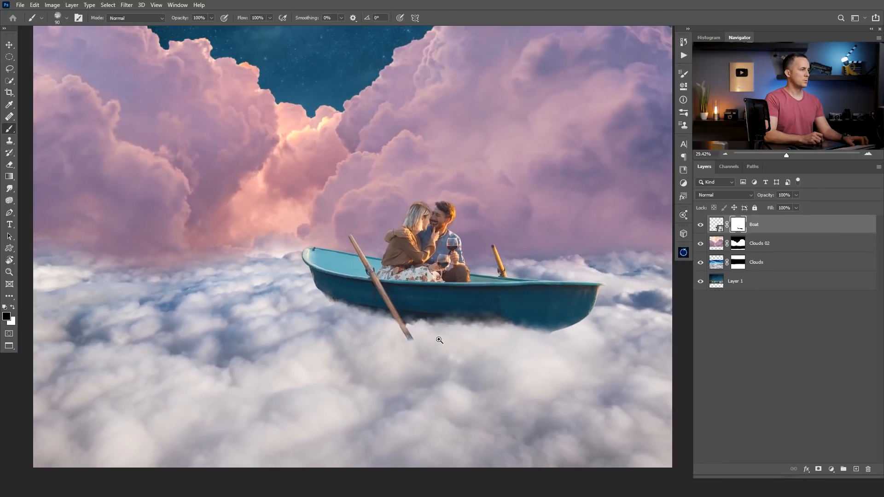
Add a Gradient Map adjustment above the Clouds 02 layer and clip it to that layer
drag(357, 314, 335, 308)
mouse_move(436, 282)
mouse_down()
mouse_move(427, 298)
mouse_move(420, 283)
mouse_move(446, 275)
mouse_move(439, 272)
mouse_up()
drag(438, 268, 447, 290)
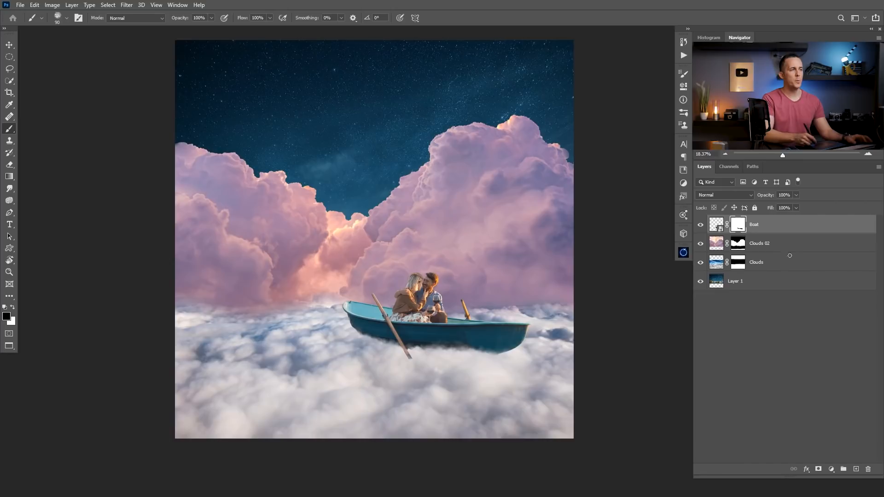
click(788, 244)
click(832, 469)
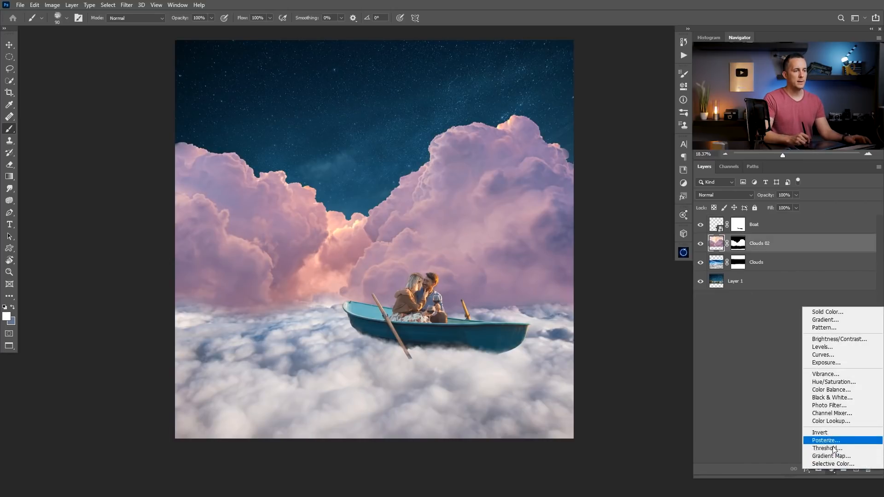
click(831, 456)
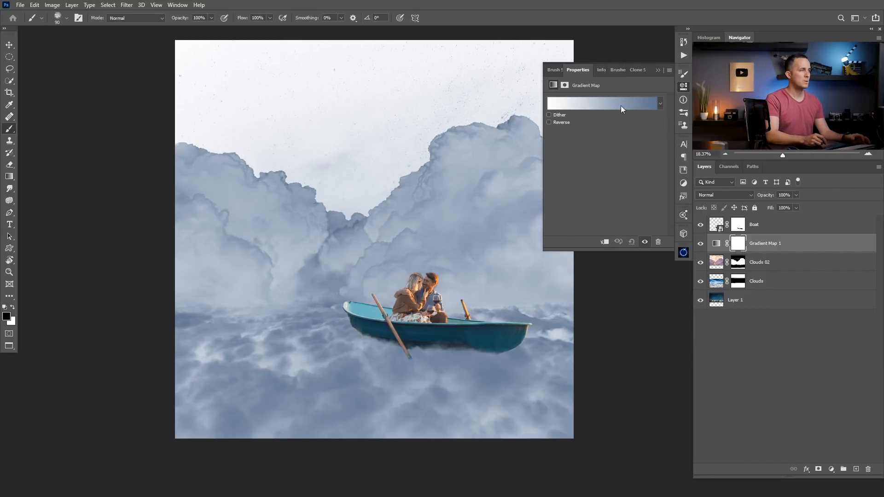
click(605, 242)
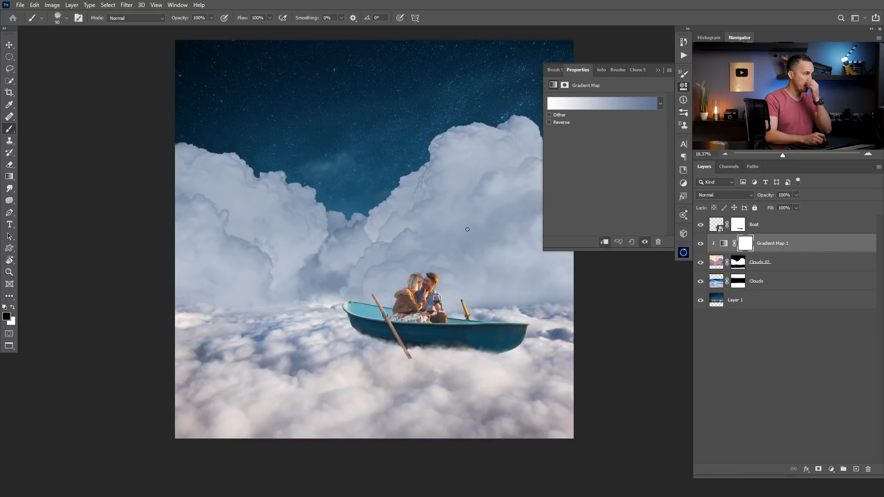
Reverse the gradient map's colour order, placing the blue stop before the middle and the white stop at 100%, and shrink the editor window
click(604, 105)
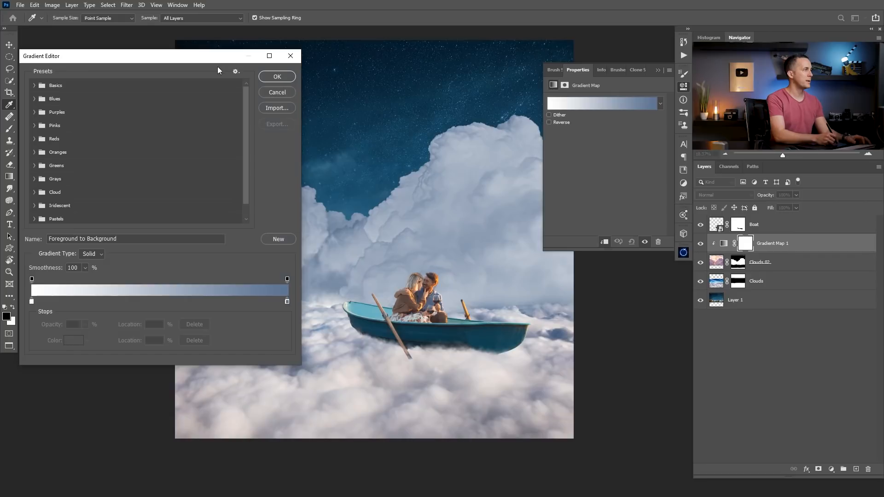
drag(306, 300, 140, 300)
drag(51, 299, 313, 299)
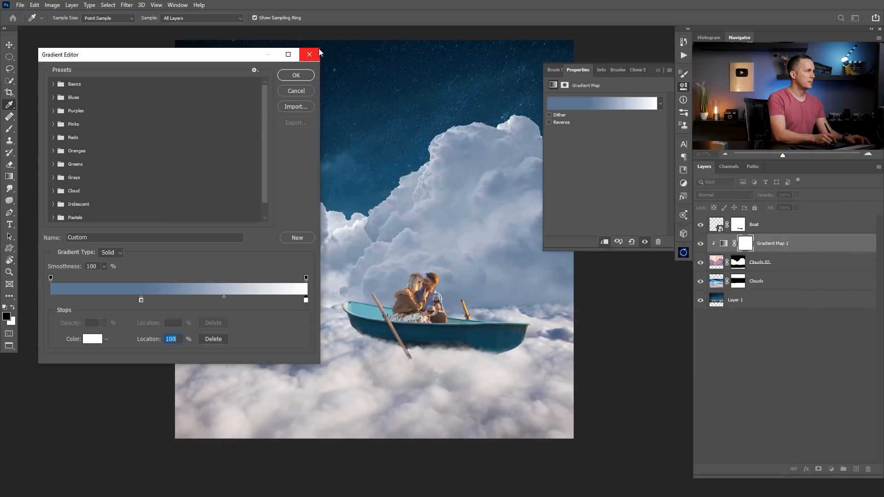
drag(318, 364, 251, 299)
drag(175, 57, 162, 45)
Add a colour stop at 0% of the gradient and set it to dark grey 171717
click(45, 217)
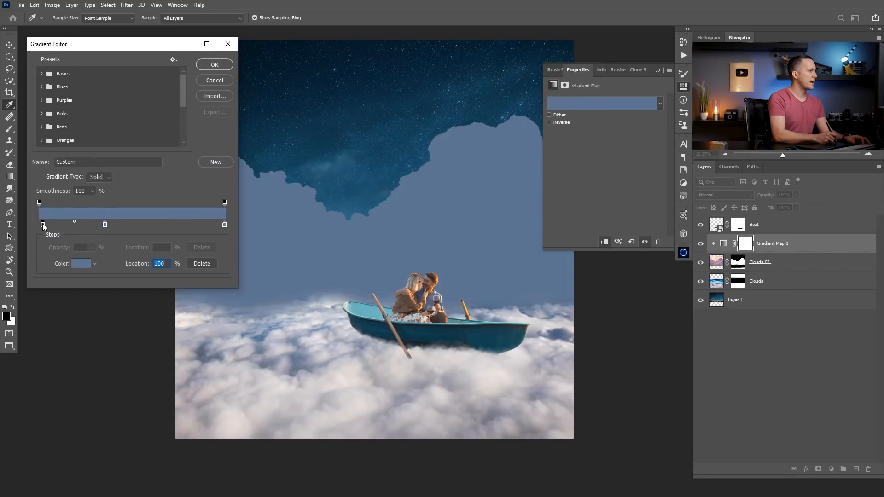
drag(42, 223, 40, 224)
click(80, 265)
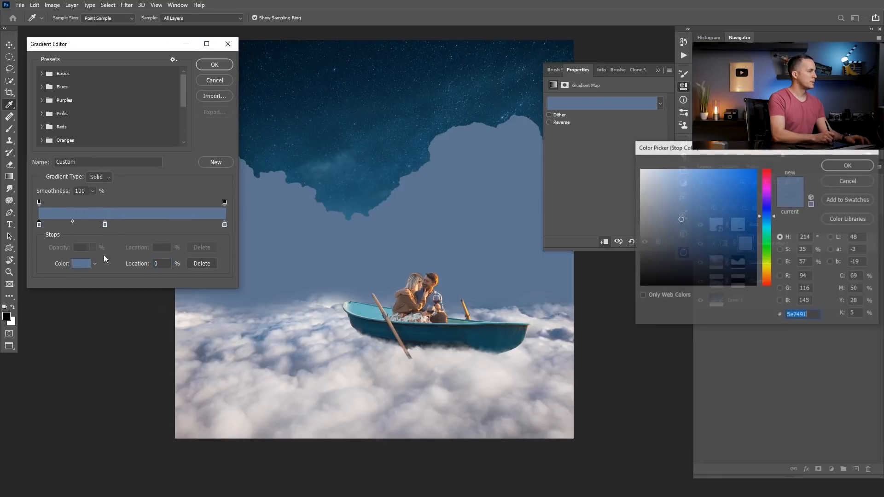
drag(672, 261, 641, 277)
click(848, 165)
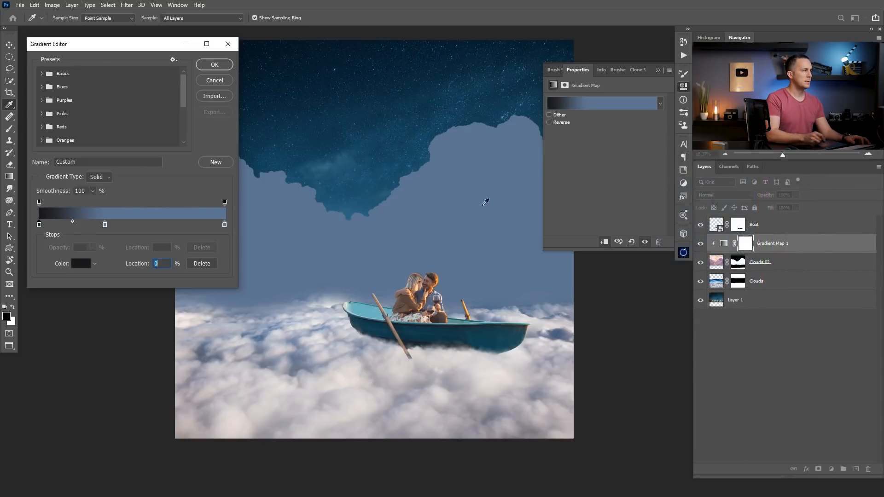
Recolour the gradient's 100% stop white, pull it slightly inward, and place the blue stop at 52%
drag(105, 224, 122, 225)
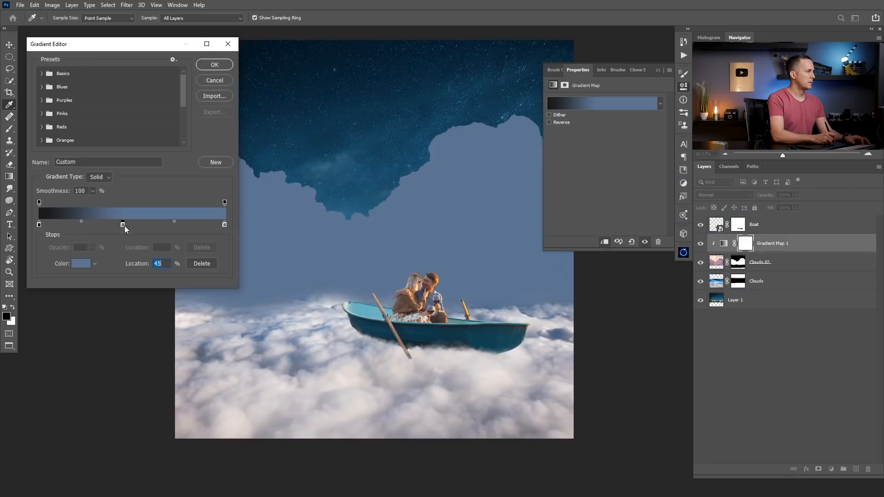
click(83, 266)
click(640, 169)
click(861, 163)
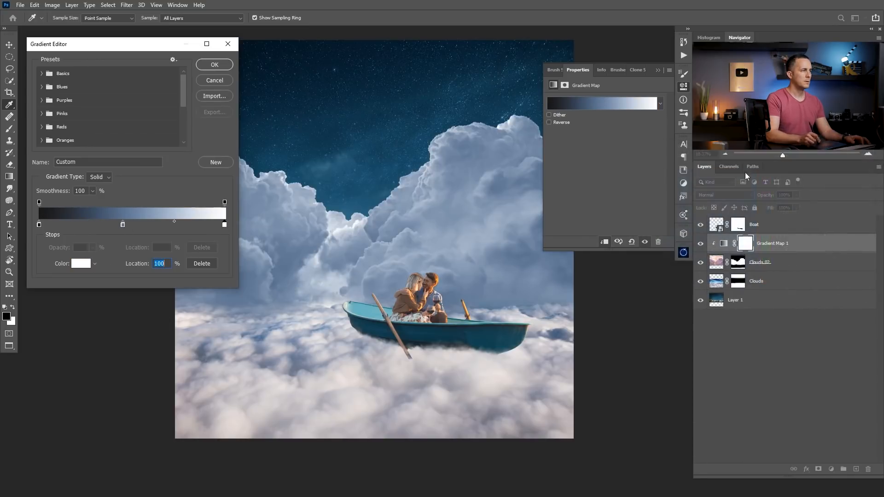
mouse_move(225, 226)
mouse_down()
mouse_move(187, 225)
mouse_move(215, 225)
mouse_up()
drag(121, 224, 137, 225)
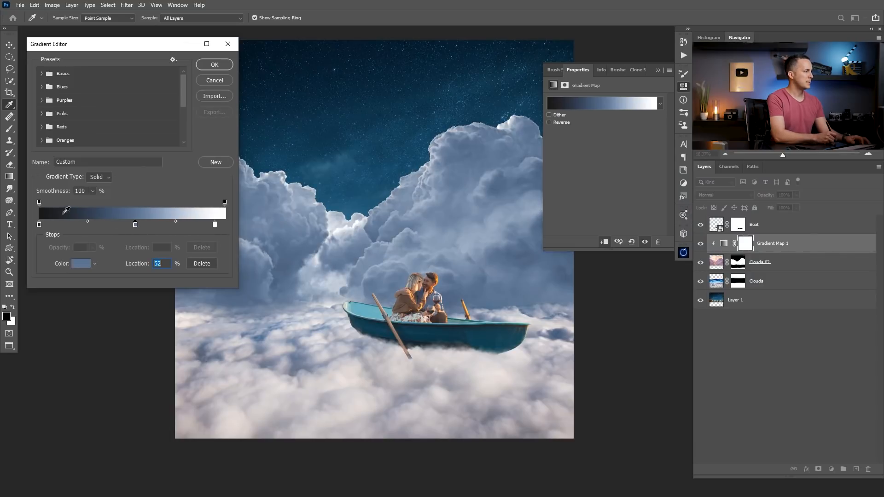
Darken the colour of the gradient's 0% stop to near-black
mouse_move(40, 225)
mouse_down()
mouse_move(53, 226)
mouse_move(39, 229)
mouse_up()
click(78, 263)
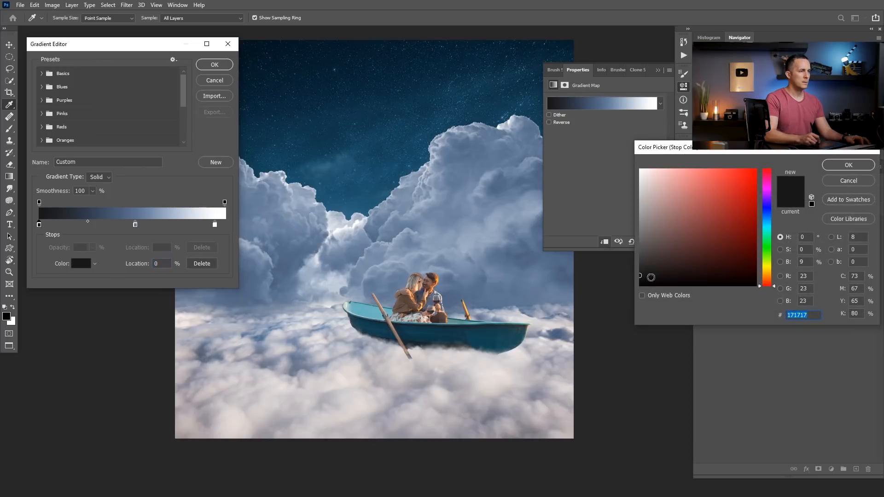
click(644, 282)
click(838, 167)
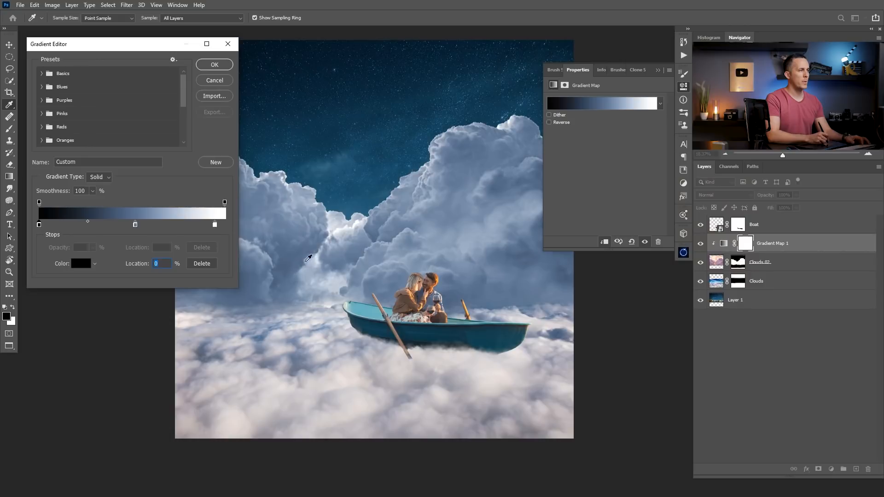
click(135, 225)
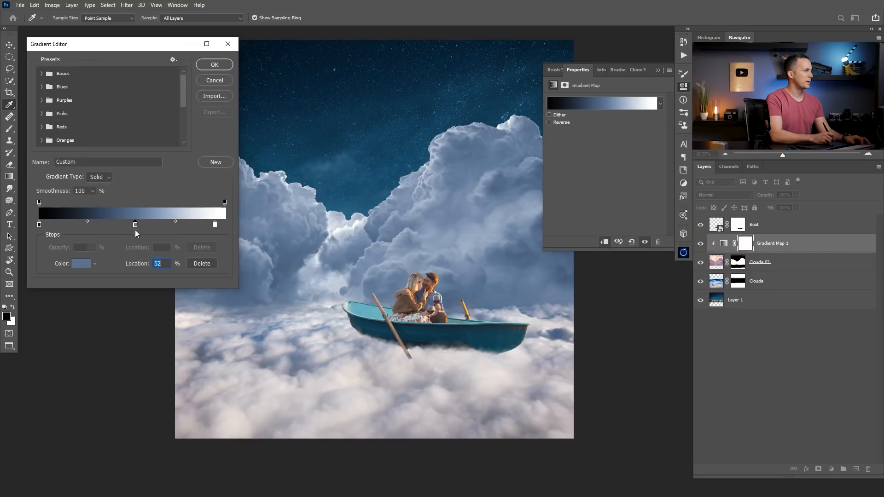
click(79, 263)
click(263, 334)
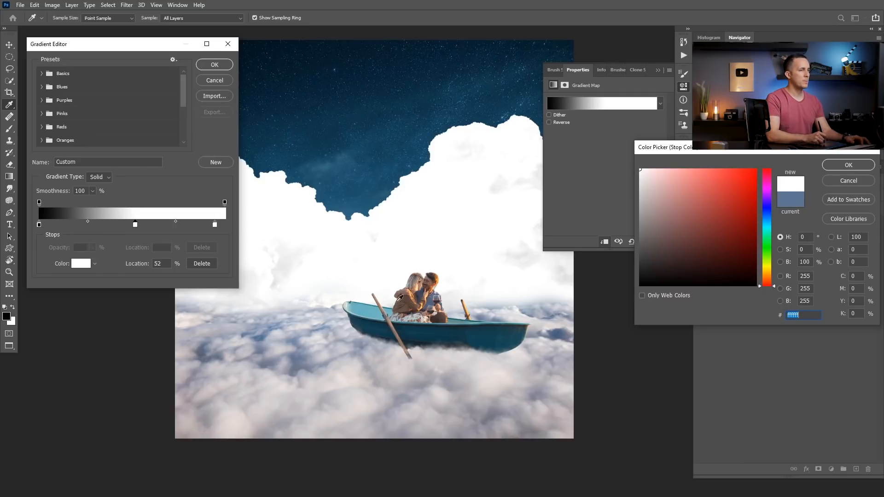
click(840, 180)
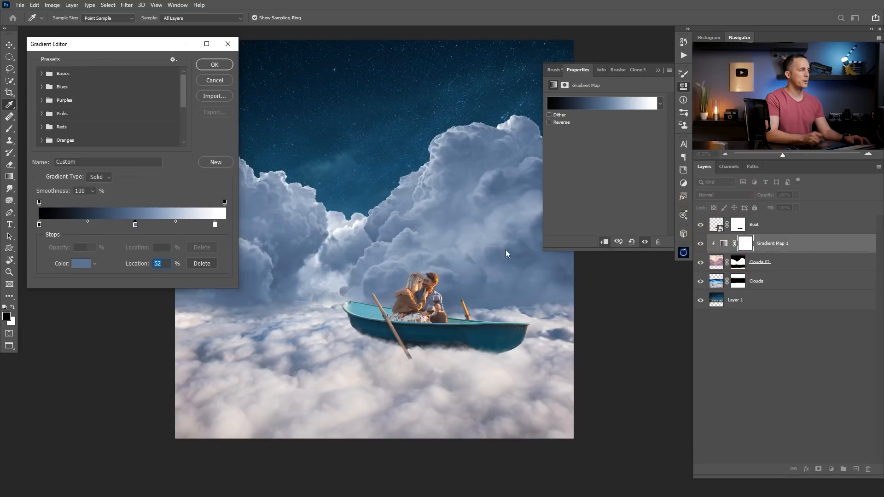
Recolour the gradient's 52% stop by sampling sky and cloud colours in the image, settling on blue 48617f from the clouds right of the boat
click(214, 65)
click(722, 247)
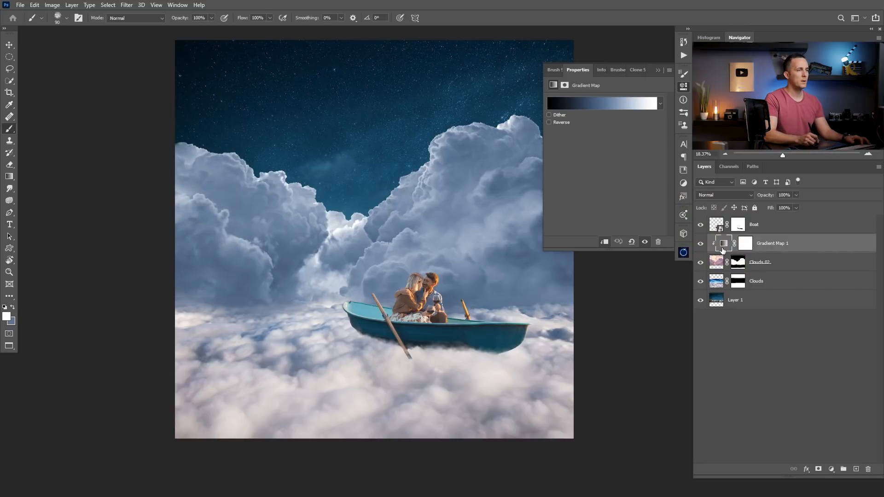
click(605, 102)
click(136, 226)
click(95, 264)
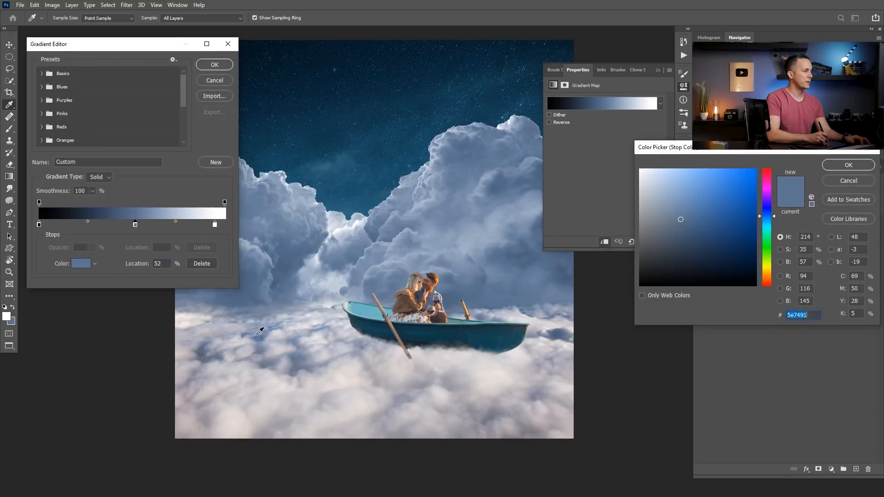
click(264, 341)
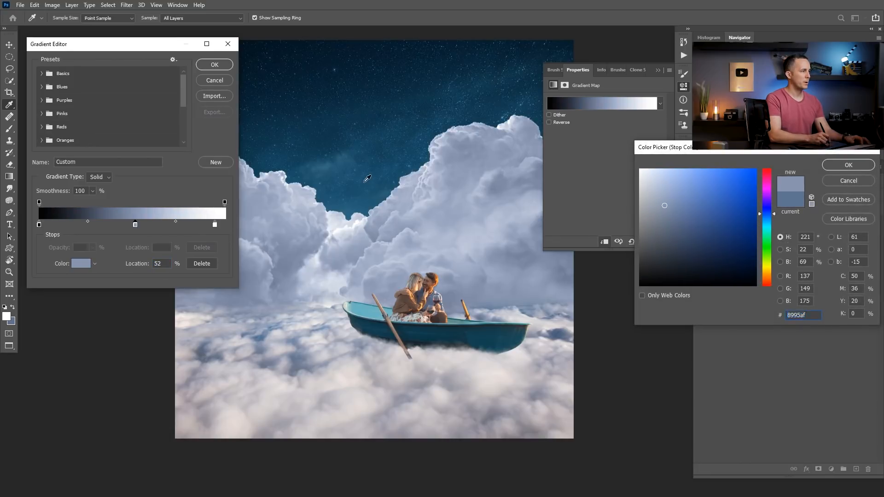
click(369, 181)
click(385, 269)
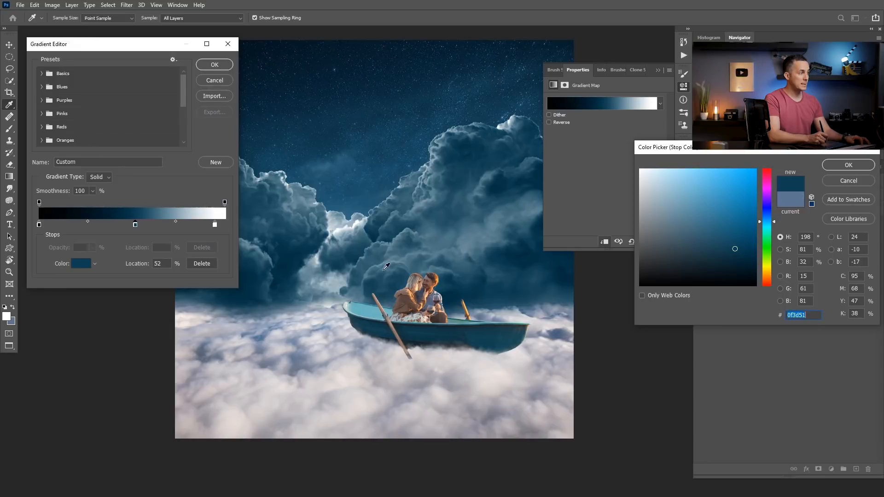
click(354, 184)
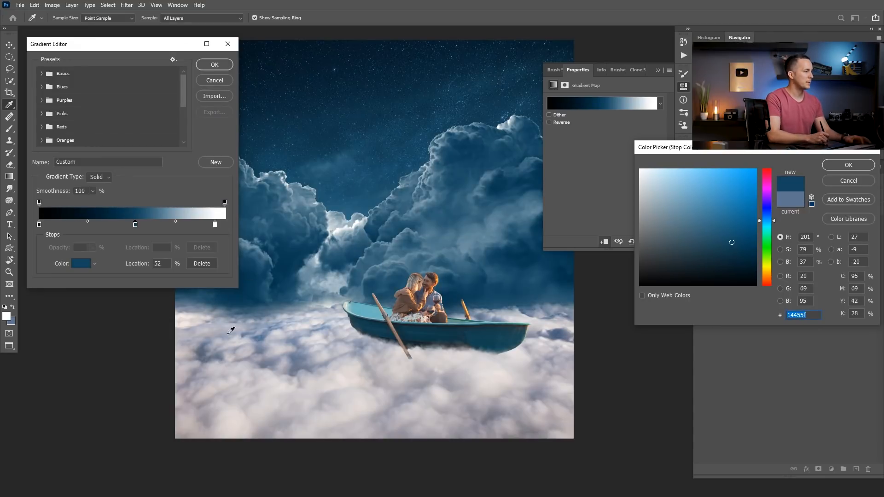
click(211, 340)
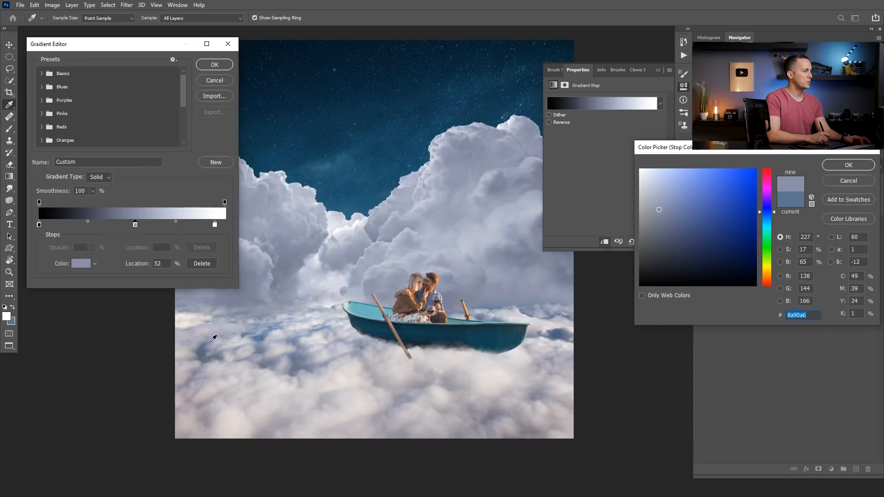
click(324, 321)
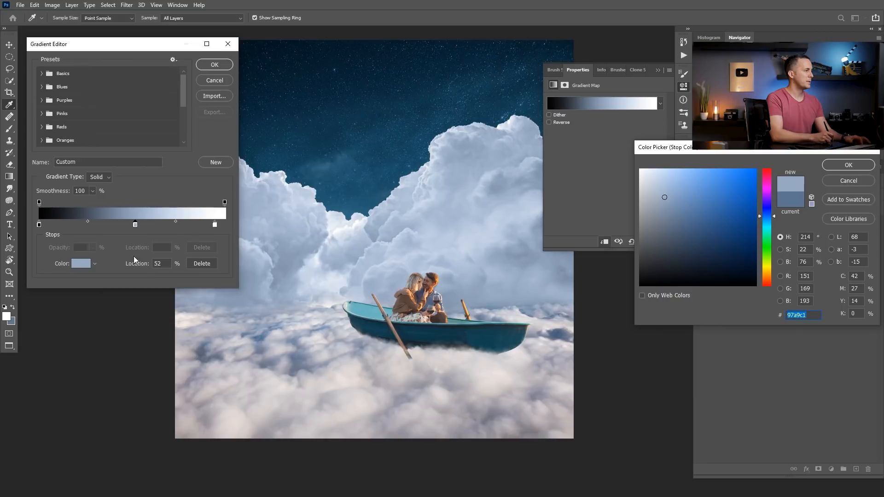
click(499, 211)
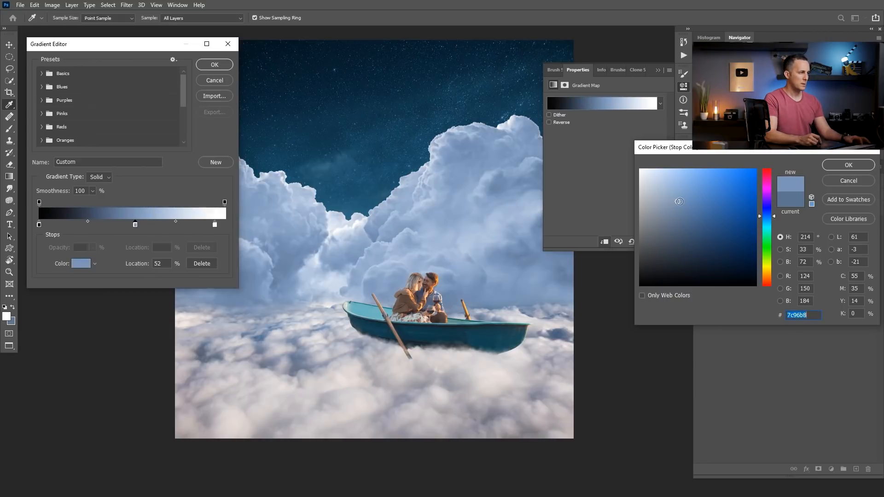
click(405, 310)
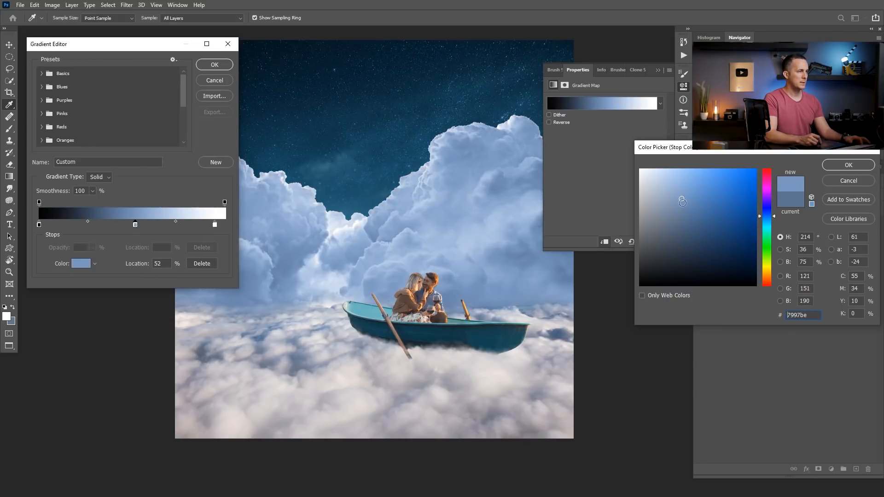
click(556, 331)
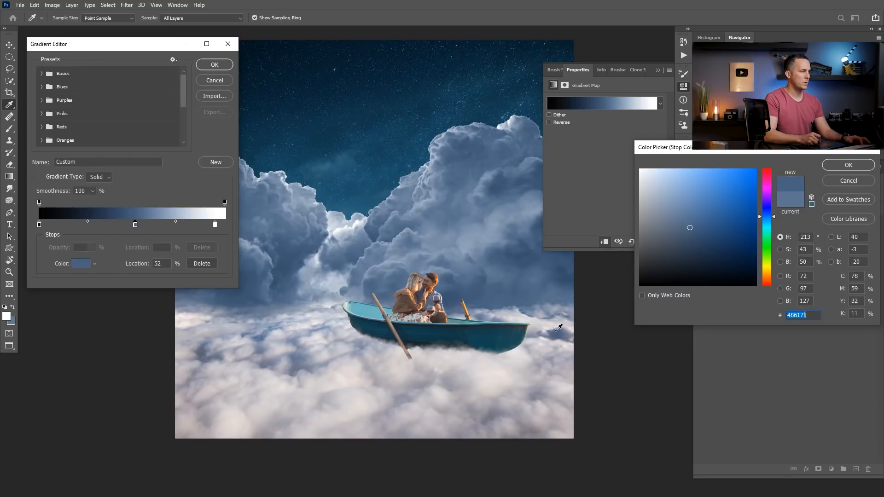
click(849, 165)
Shift the gradient's blue stop toward black, set the white stop to 100% with the midpoint between them at 46%, and accept the gradient
drag(134, 225, 101, 225)
drag(214, 224, 228, 224)
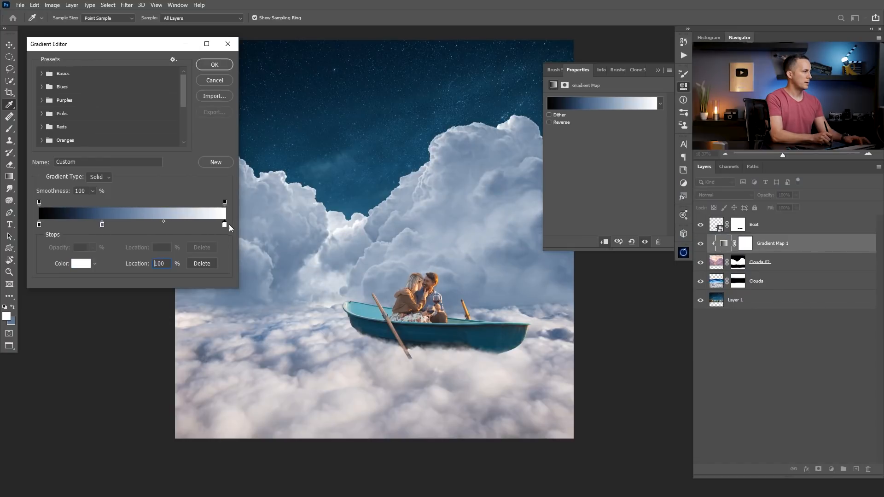
click(159, 222)
mouse_move(158, 222)
mouse_down()
mouse_move(143, 223)
mouse_move(159, 221)
mouse_up()
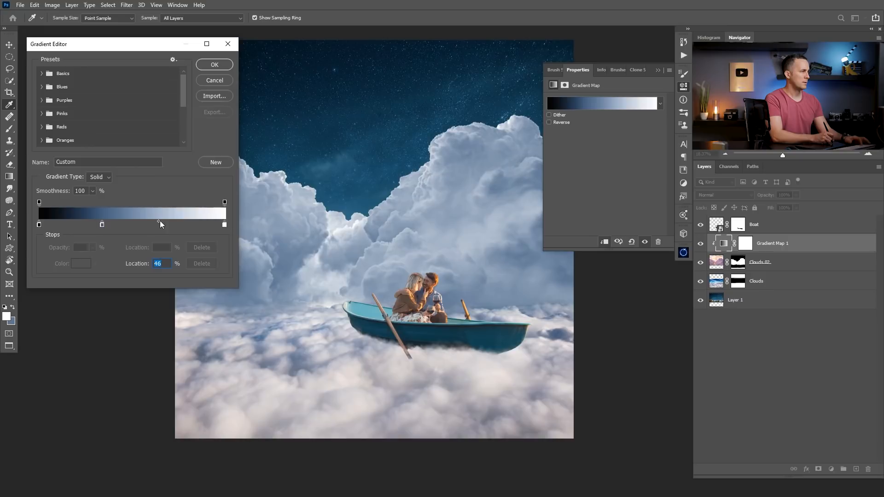
drag(103, 225, 112, 225)
click(215, 64)
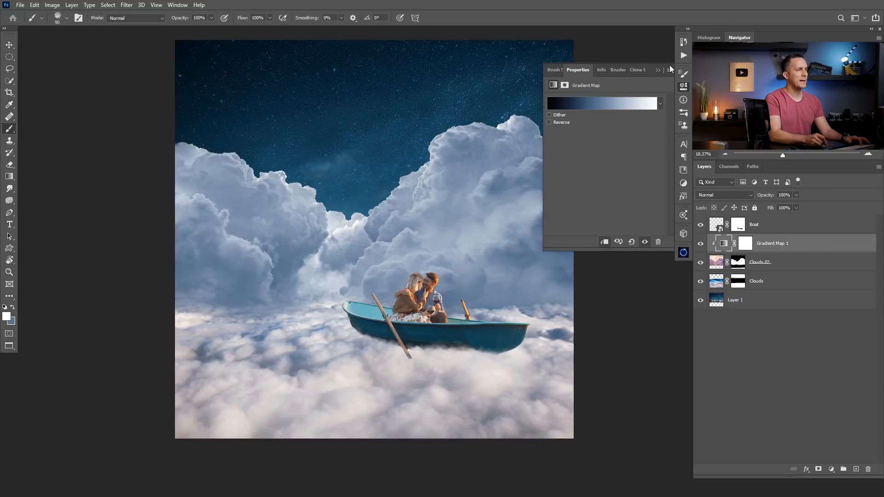
Compare the Clouds 02 colours with and without the Gradient Map adjustment
click(659, 69)
click(701, 243)
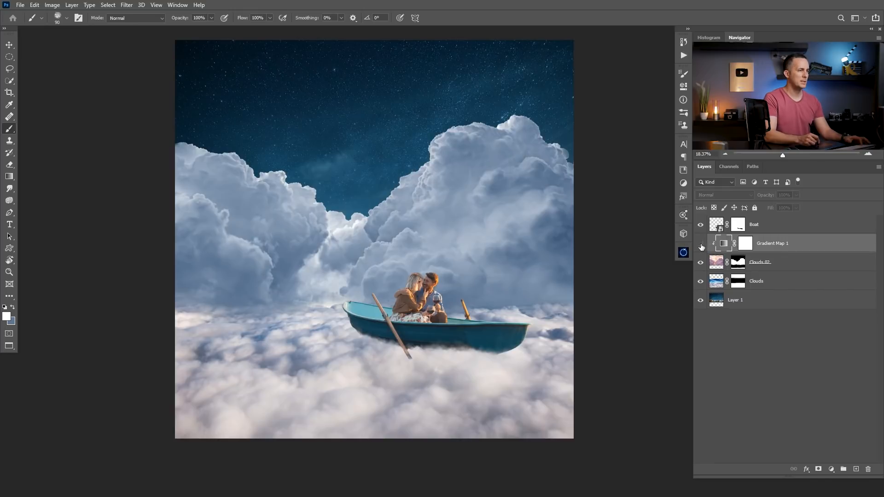
click(701, 244)
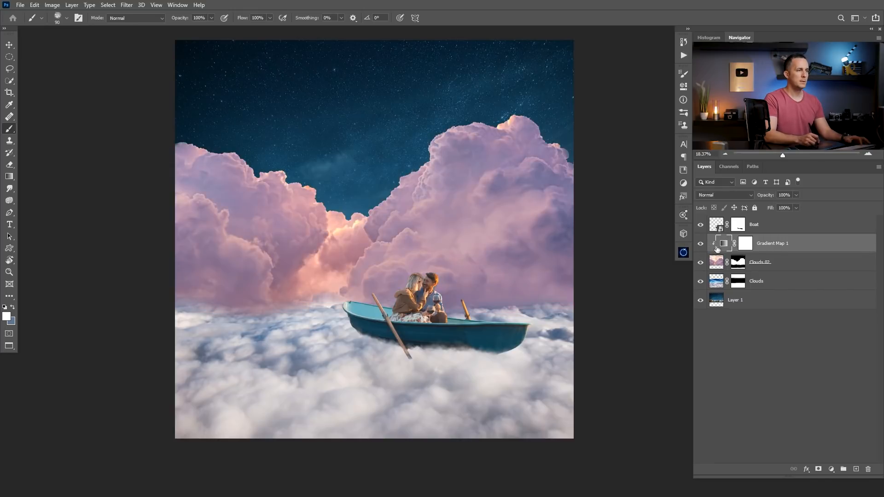
Add a Color Balance adjustment above the Clouds layer and clip it to that layer
click(720, 285)
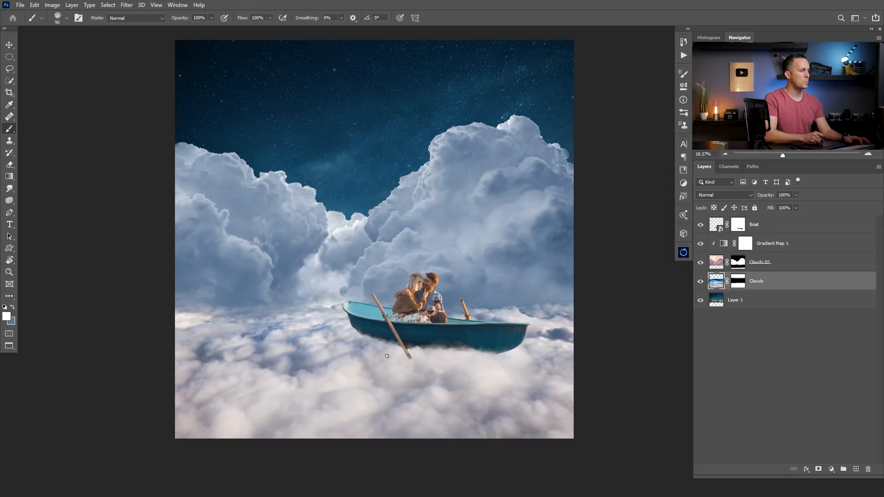
click(831, 469)
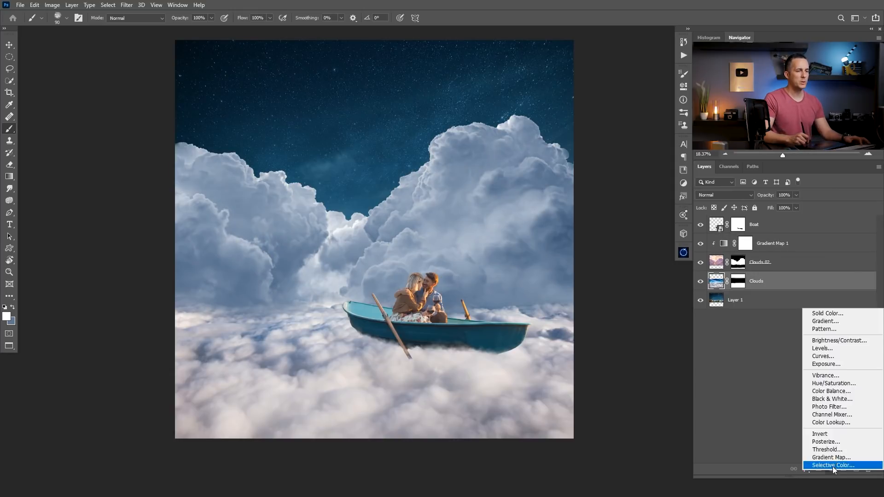
click(831, 391)
click(604, 242)
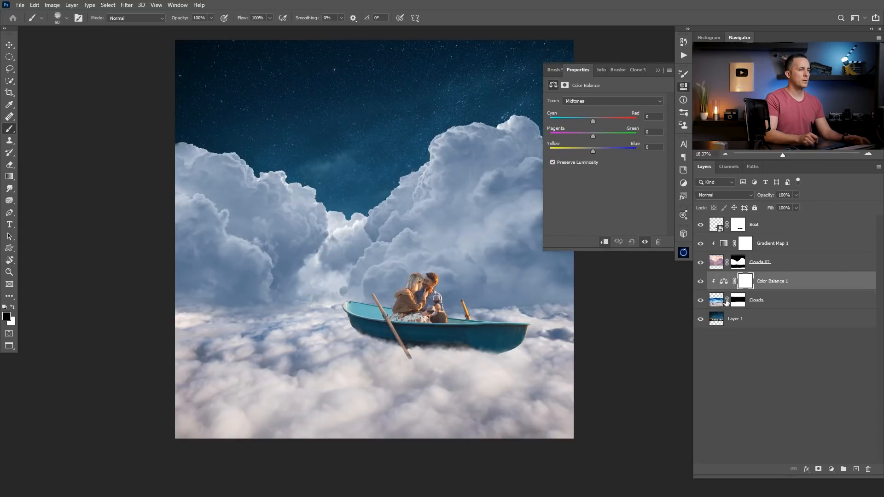
Set the Color Balance midtones on the Clouds layer to Cyan–Red -26 and Yellow–Blue +10
drag(594, 152, 580, 120)
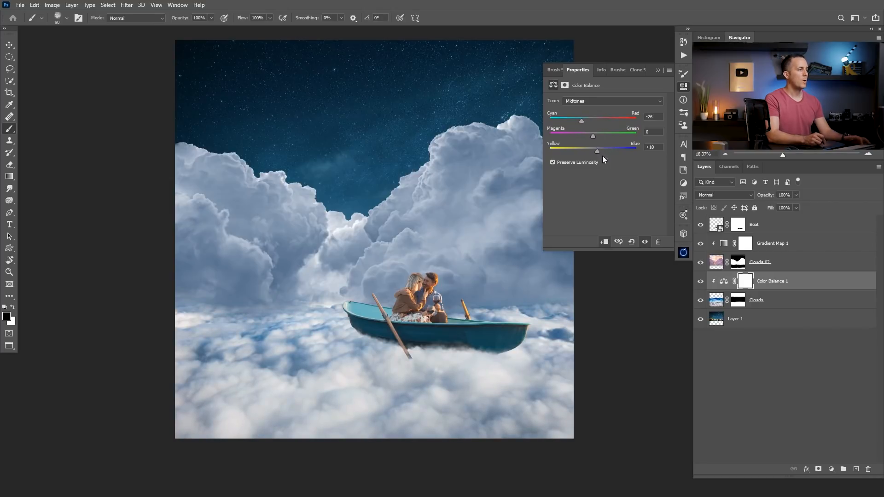
Try a clipped copy of Gradient Map 1 on the Clouds layer, compare it with the Color Balance, and delete the copy
drag(724, 246, 726, 280)
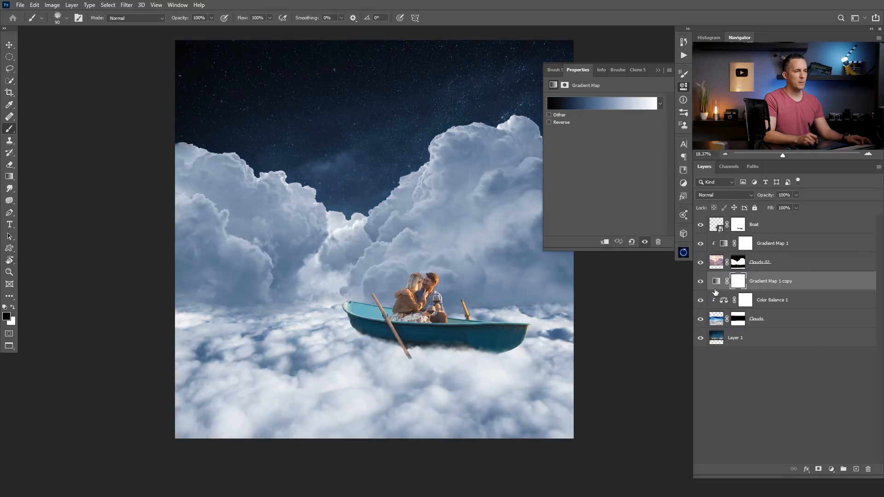
alt+click(716, 290)
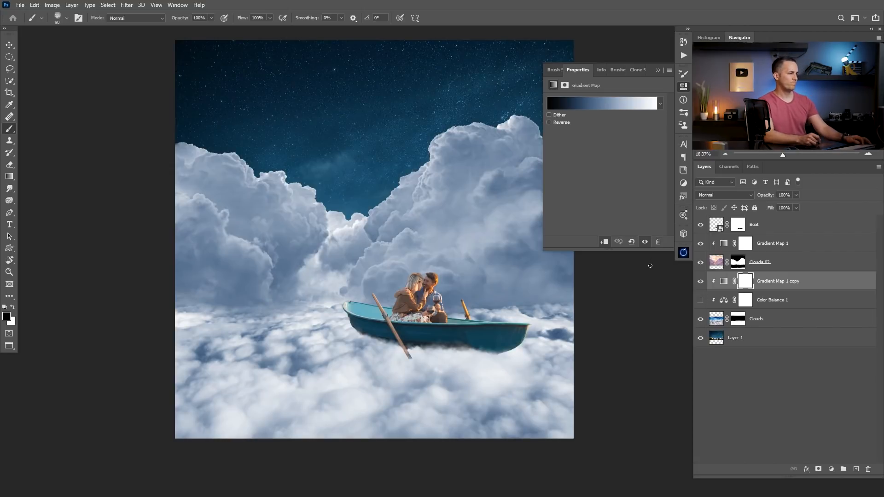
click(701, 282)
click(701, 299)
drag(723, 286, 868, 469)
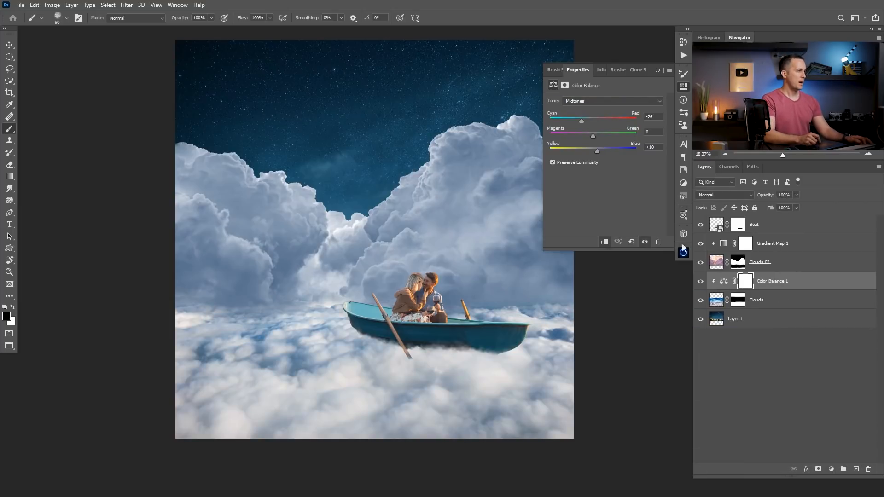
click(658, 70)
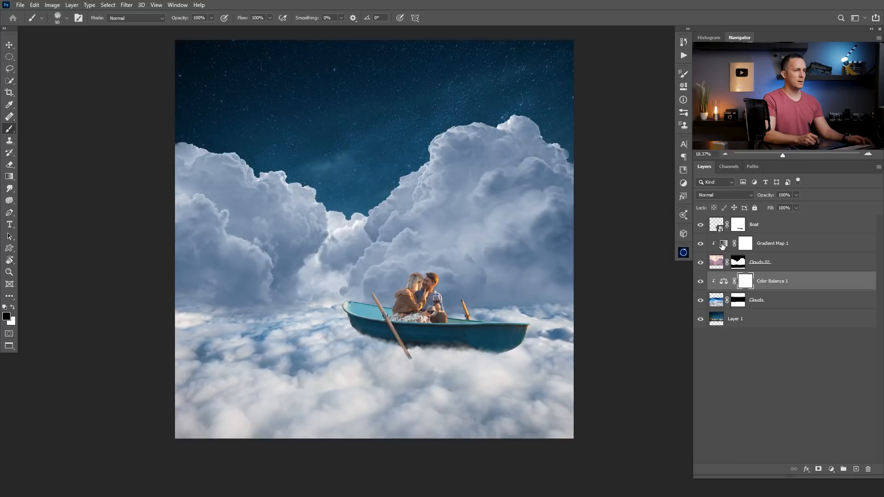
double_click(723, 246)
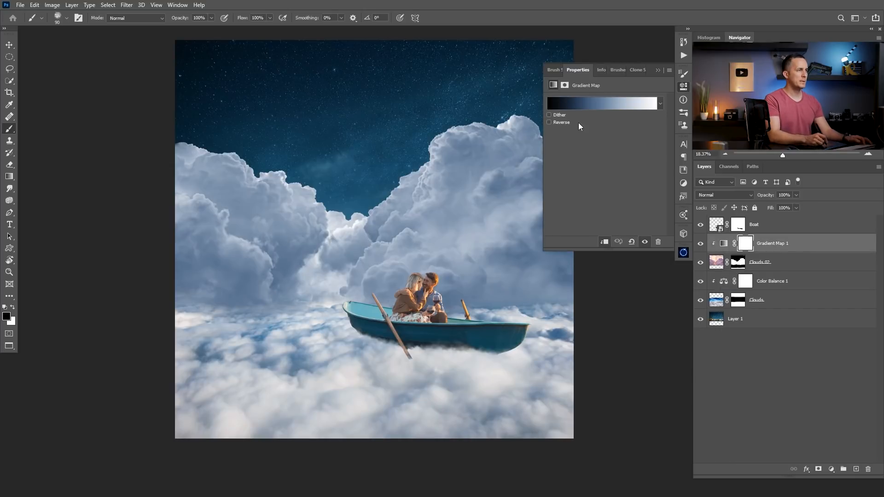
click(612, 109)
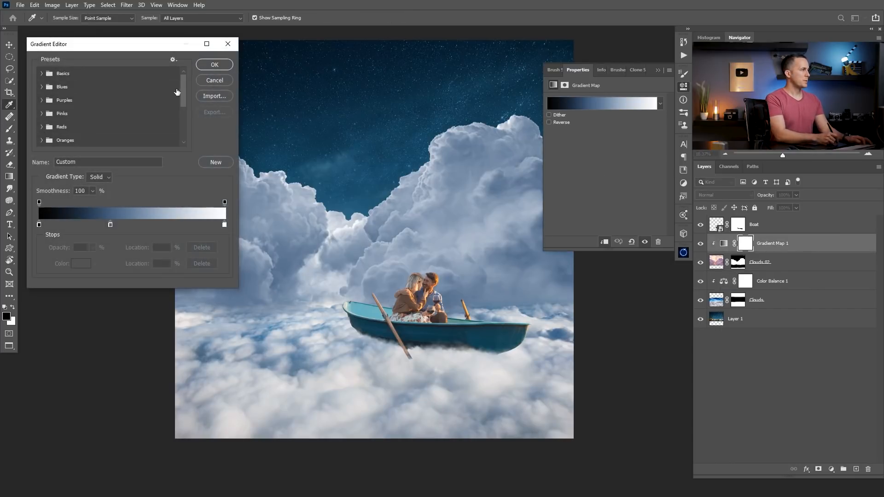
drag(112, 225, 93, 226)
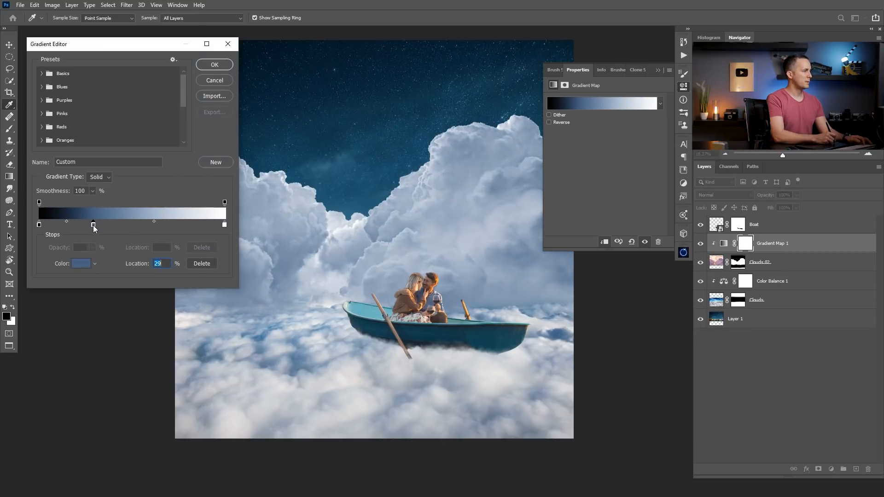
mouse_move(225, 225)
mouse_down()
mouse_move(209, 224)
mouse_move(225, 225)
mouse_up()
click(39, 224)
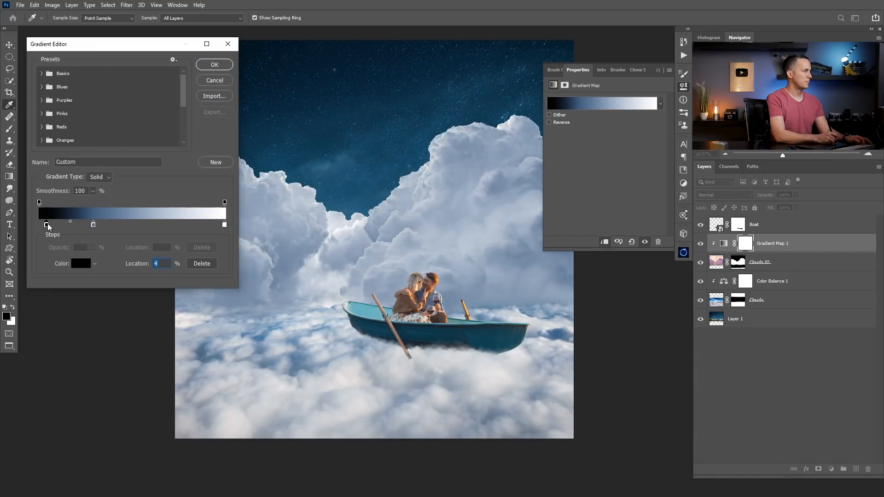
mouse_move(94, 226)
mouse_down()
mouse_move(112, 226)
mouse_move(89, 222)
mouse_up()
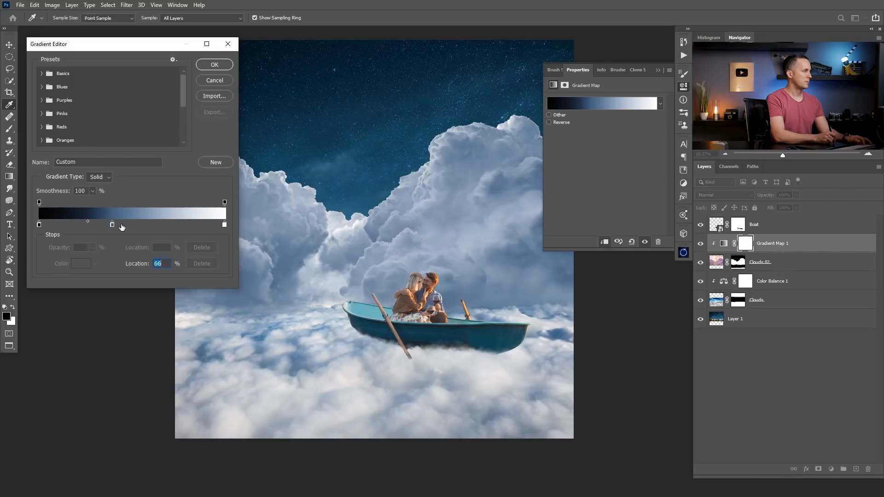
click(224, 225)
drag(164, 221, 152, 223)
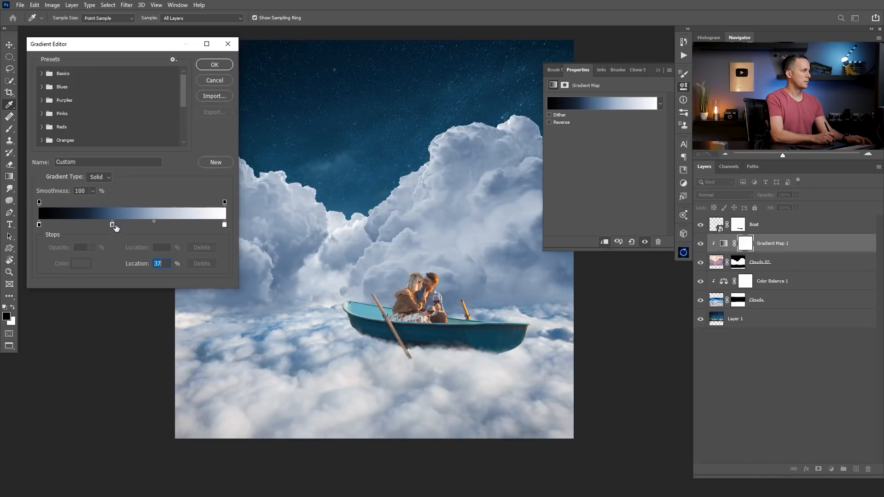
click(228, 44)
key(b)
click(658, 70)
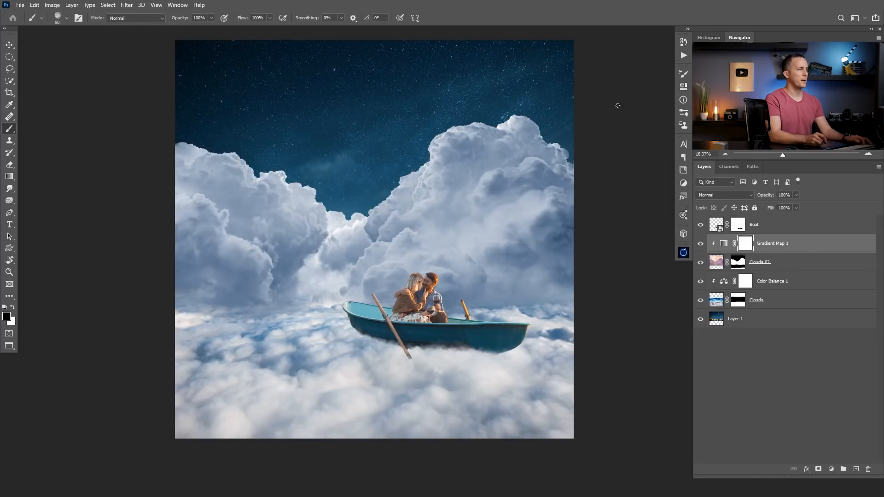
Group the Clouds 02 layer with its Gradient Map 1 adjustment and add a layer mask to the group
click(739, 262)
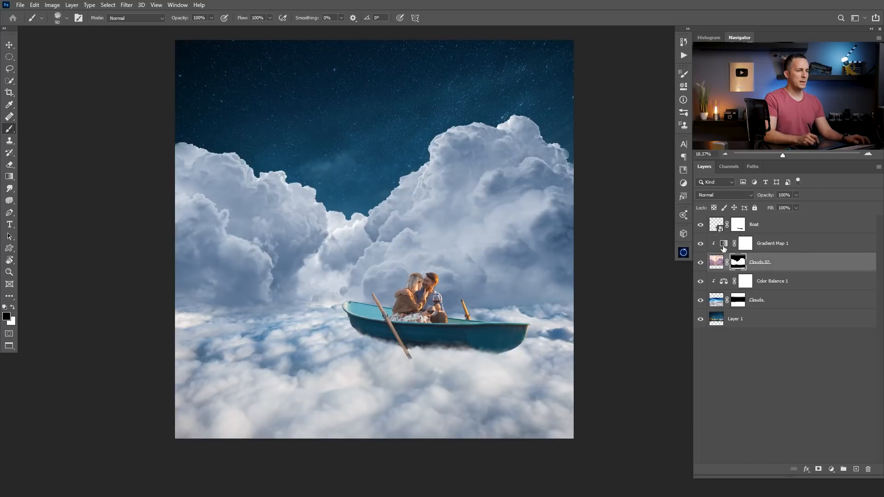
click(724, 246)
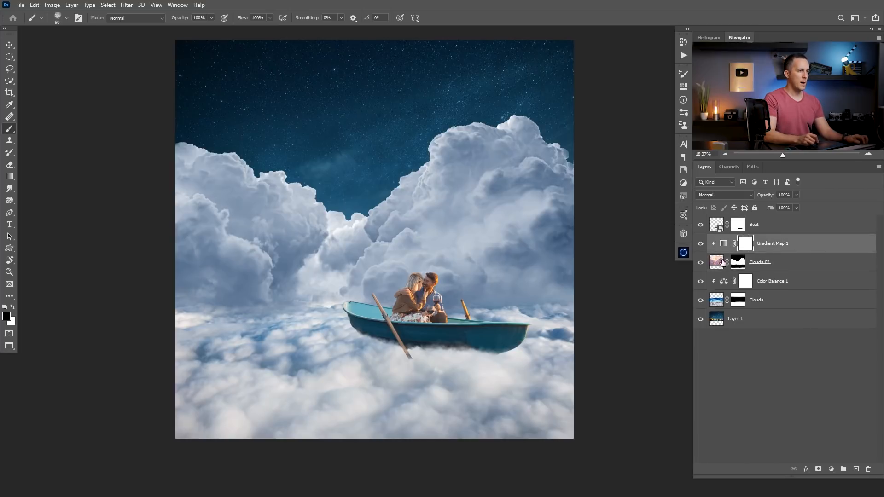
shift+click(720, 264)
key(ctrl+g)
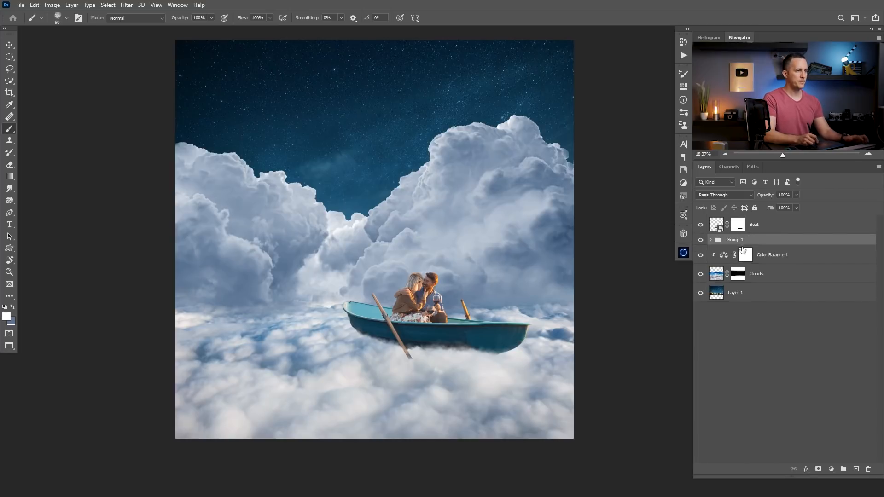
click(819, 469)
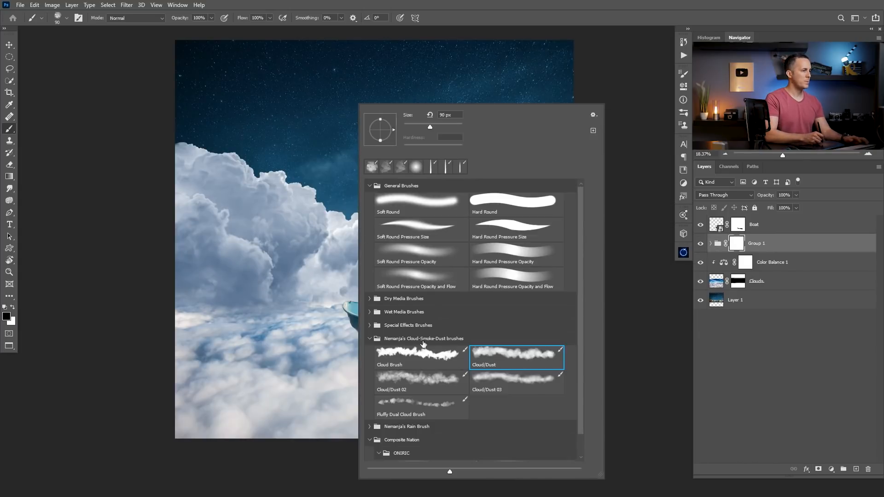
Paint black on the group mask with the Cloud/Dust brush to open the sky gap between the two cloud banks
click(345, 207)
key(bracketright)
key(bracketright)
key(bracketright)
key(bracketright)
key(bracketright)
mouse_move(342, 212)
mouse_down()
mouse_move(338, 233)
mouse_move(357, 226)
mouse_move(338, 245)
mouse_move(334, 212)
mouse_move(335, 227)
mouse_move(336, 210)
mouse_move(351, 226)
mouse_move(357, 215)
mouse_move(328, 255)
mouse_move(338, 254)
mouse_move(337, 264)
mouse_move(315, 275)
mouse_move(334, 271)
mouse_move(318, 286)
mouse_move(329, 283)
mouse_move(300, 277)
mouse_move(328, 266)
mouse_move(317, 267)
mouse_move(335, 280)
mouse_move(348, 264)
mouse_move(335, 276)
mouse_move(316, 264)
mouse_up()
key(x)
key(x)
mouse_move(363, 241)
mouse_down()
mouse_move(389, 217)
mouse_move(369, 215)
mouse_move(374, 208)
mouse_move(385, 204)
mouse_move(370, 220)
mouse_move(387, 201)
mouse_move(390, 221)
mouse_move(413, 175)
mouse_move(381, 203)
mouse_move(399, 193)
mouse_move(379, 228)
mouse_move(417, 167)
mouse_up()
key(bracketright)
key(bracketright)
key(bracketleft)
key(ctrl+z)
key(bracketleft)
key(bracketleft)
key(bracketleft)
key(bracketleft)
key(x)
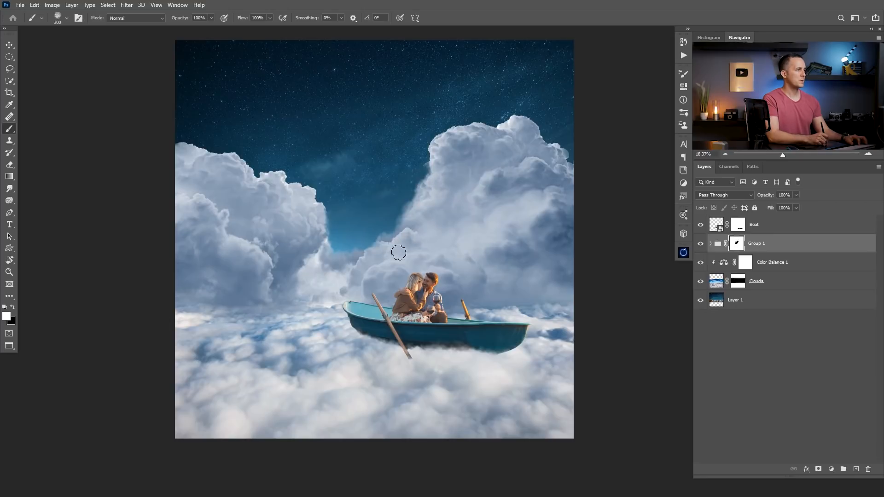
key(x)
key(bracketleft)
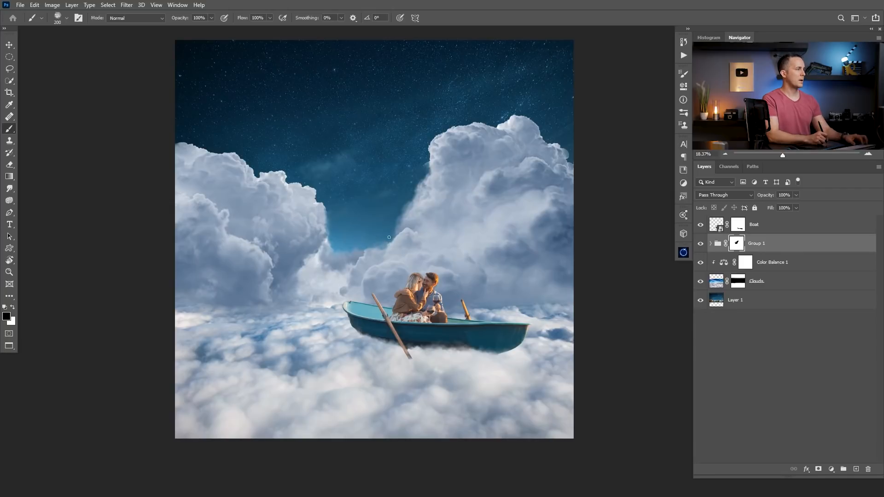
Enlarge the brush and mask out the inner upper edge of the left cloud bank
key(bracketright)
key(bracketright)
key(bracketright)
key(bracketright)
key(bracketright)
key(bracketright)
key(bracketright)
key(bracketright)
key(bracketright)
key(bracketright)
key(bracketright)
click(325, 202)
click(314, 188)
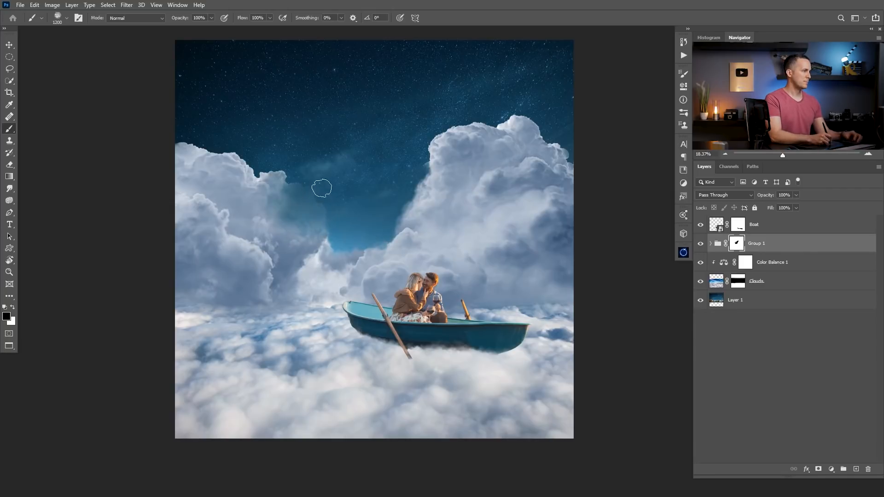
Reduce the brush size and soften the left cloud bank's inner slope down toward the horizon on the group mask
key(bracketleft)
key(bracketleft)
key(bracketleft)
key(bracketleft)
key(bracketleft)
key(bracketleft)
key(bracketleft)
key(bracketleft)
key(bracketleft)
key(bracketleft)
click(322, 211)
click(321, 227)
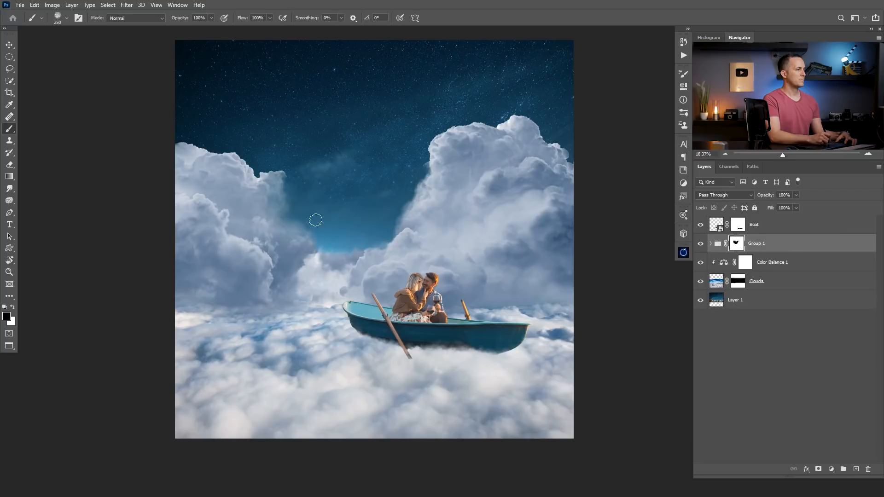
Try moving the night sky on Layer 1 with the Move tool, and undo the shift
drag(427, 231, 417, 251)
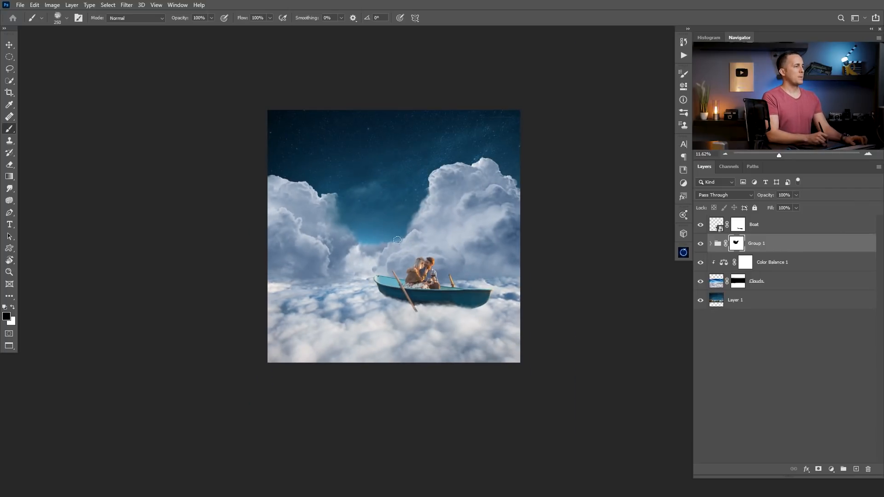
drag(425, 214, 448, 220)
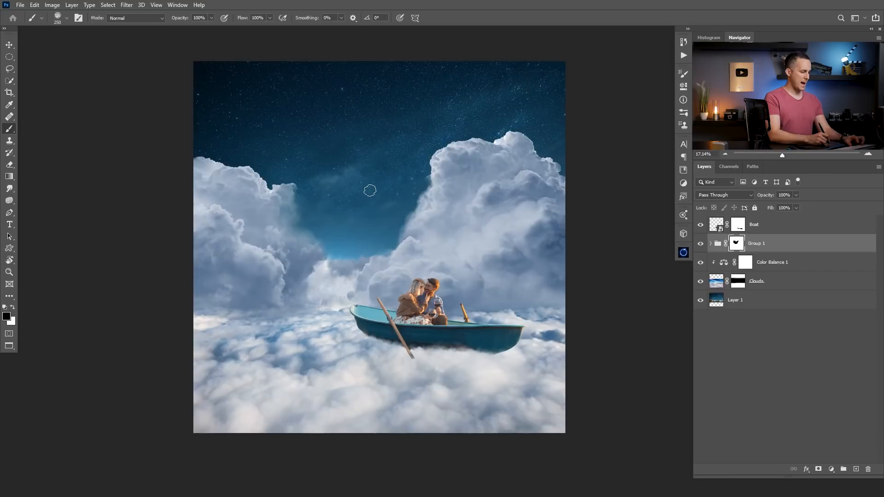
key(v)
mouse_move(373, 192)
mouse_down()
mouse_move(372, 162)
mouse_move(372, 186)
mouse_up()
key(ctrl+z)
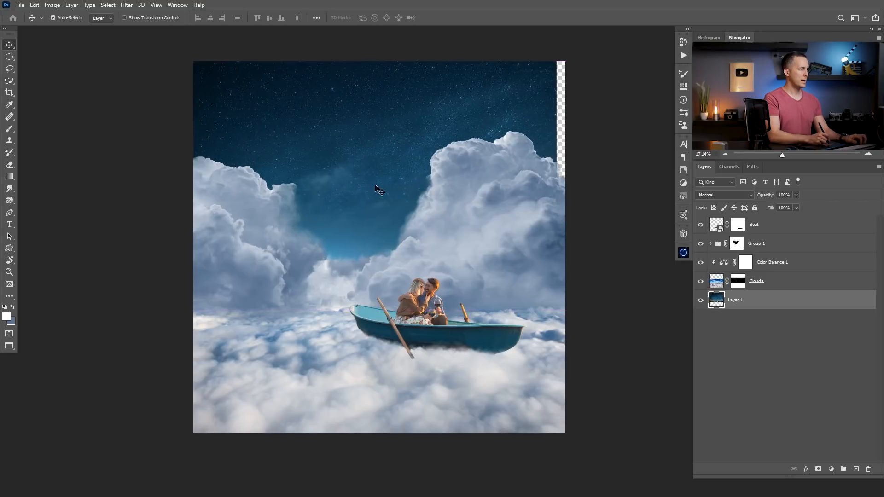
key(ctrl+z)
Try flipping the night sky on Layer 1 horizontally, compare both orientations, and keep the original one
key(ctrl+t)
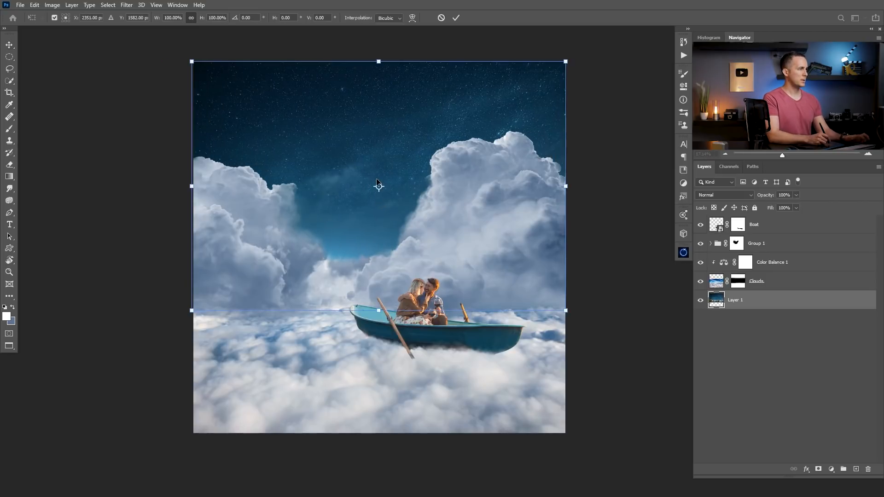
right_click(376, 185)
click(422, 330)
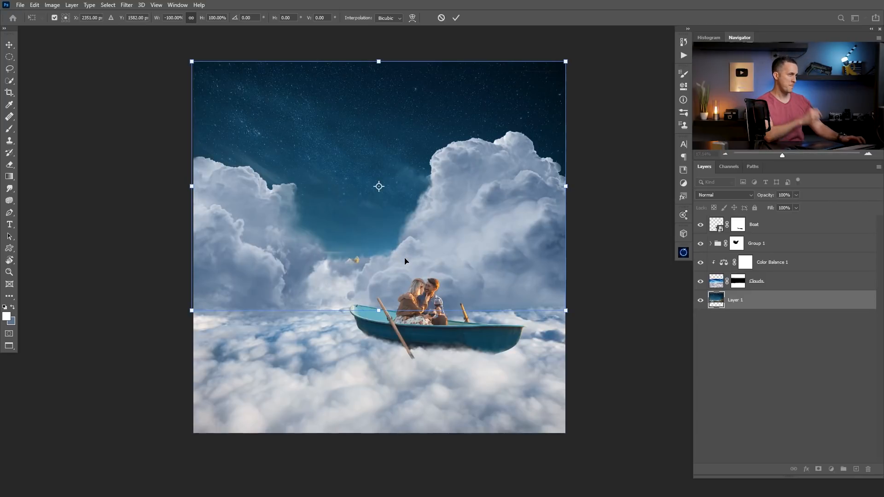
key(ctrl+z)
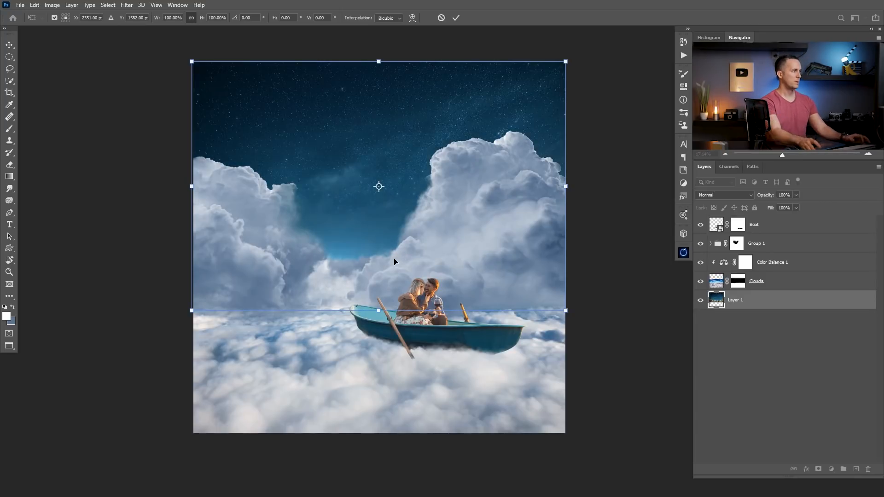
key(ctrl+shift+z)
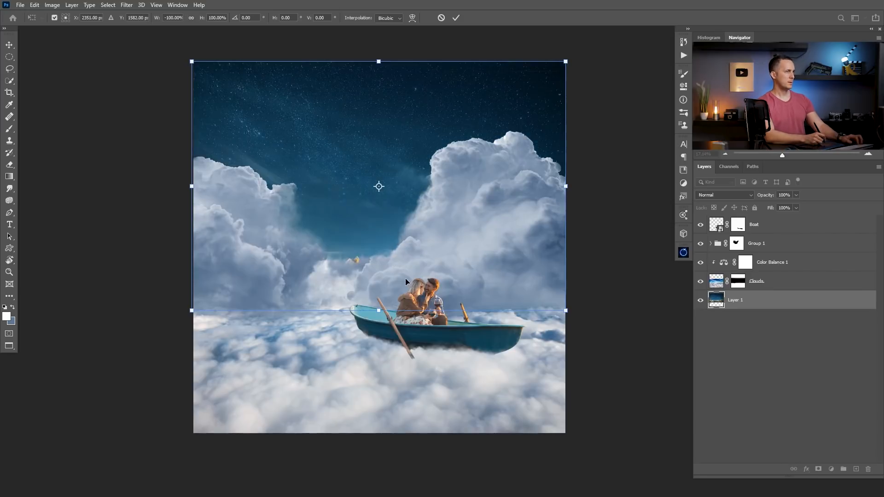
key(ctrl+z)
drag(428, 243, 382, 257)
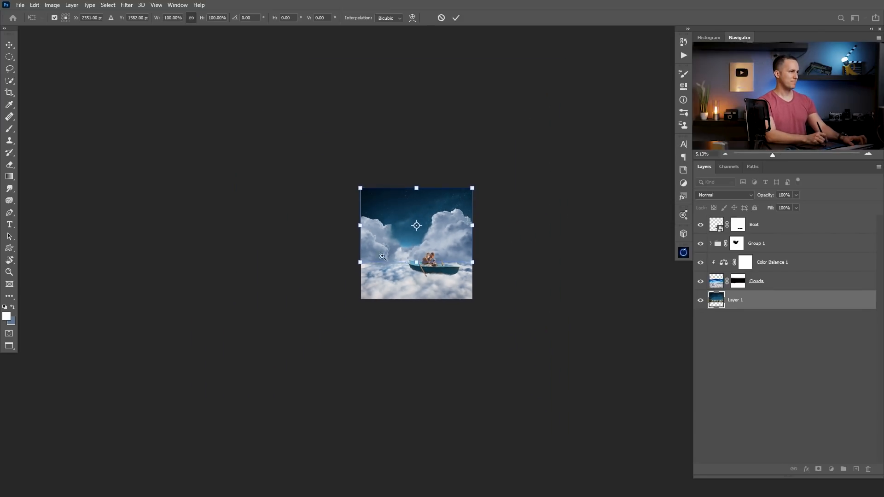
key(ctrl+shift+z)
key(ctrl+z)
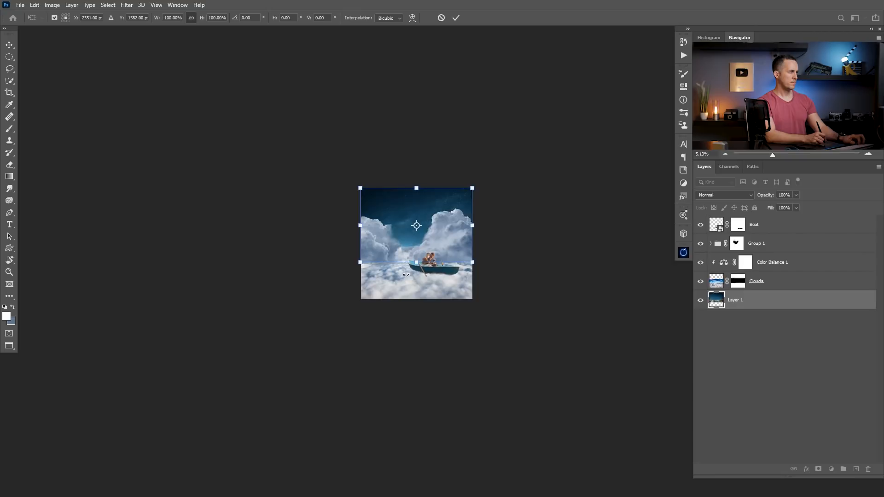
key(ctrl+shift+z)
key(ctrl+z)
mouse_move(413, 240)
mouse_down()
mouse_move(447, 252)
mouse_move(399, 244)
mouse_up()
key(ctrl+shift+z)
key(ctrl+z)
key(Return)
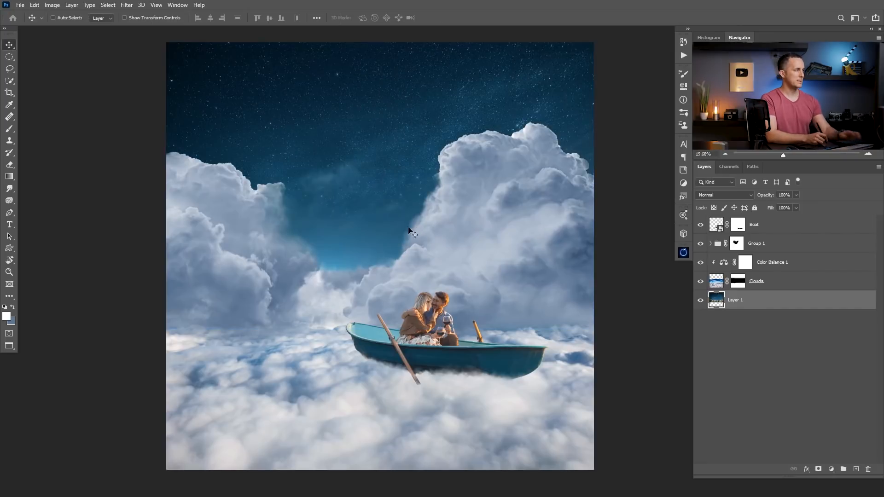
scroll(428, 204, down, 2)
drag(402, 199, 383, 210)
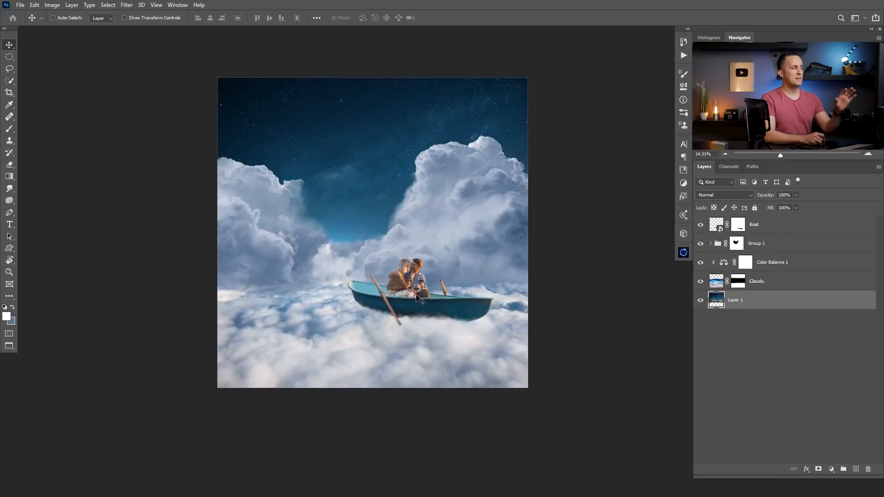
Check the masked cloud group by toggling its visibility, and rename Group 1 as Clouds
click(726, 224)
click(700, 244)
click(701, 244)
double_click(757, 243)
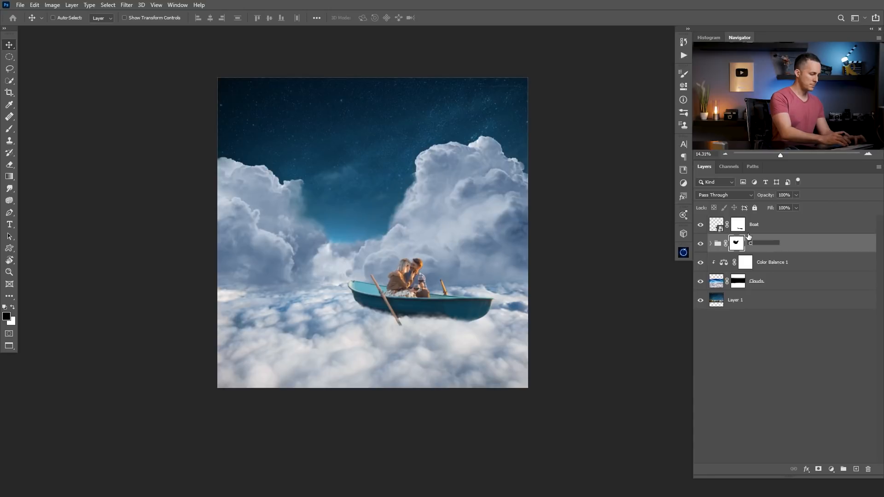
key(Return)
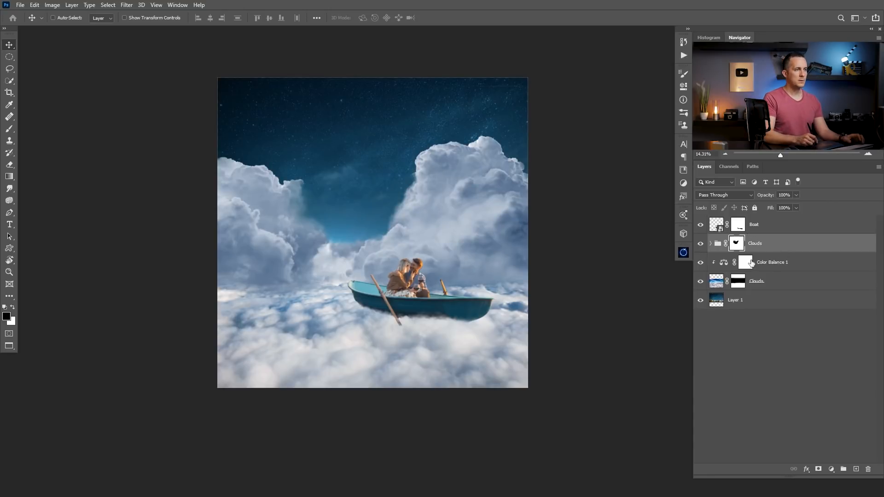
Add a new layer above the Clouds group and fill a large circular selection behind the boat with white
click(722, 263)
click(723, 285)
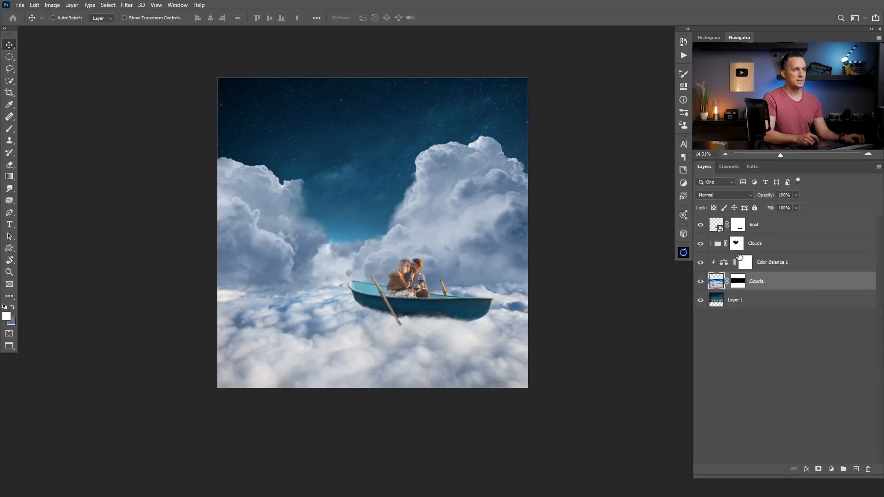
click(720, 229)
click(718, 244)
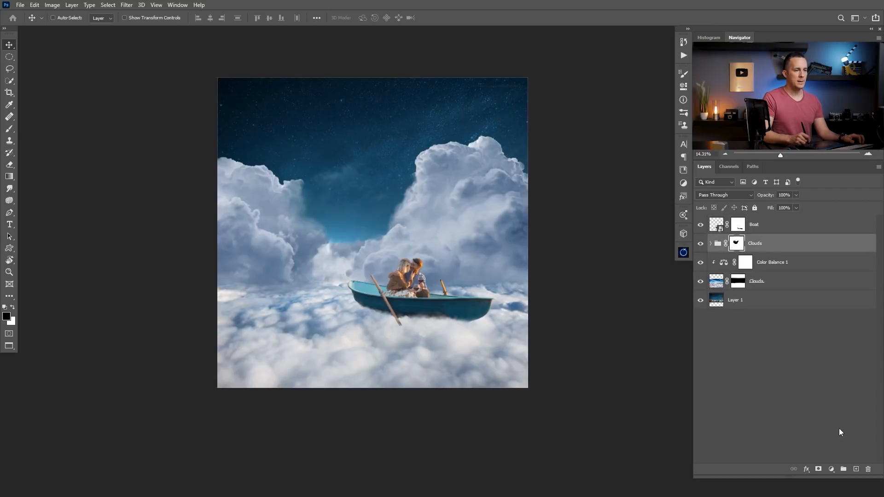
click(856, 470)
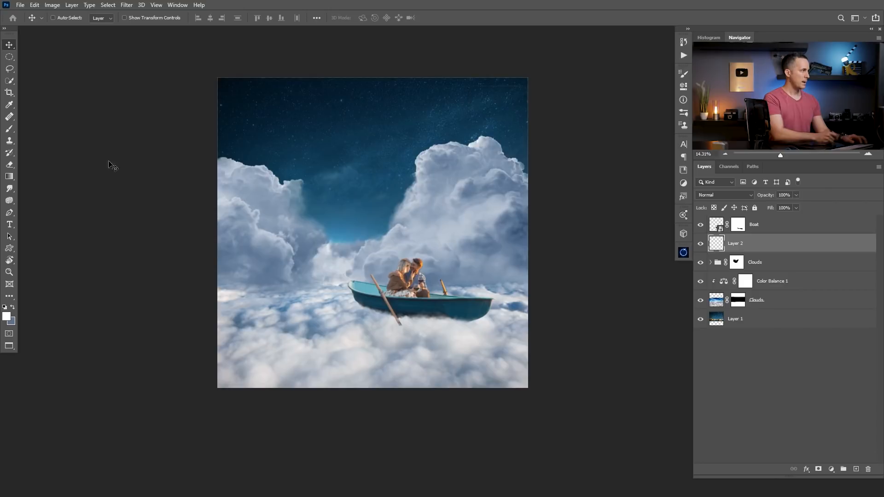
click(11, 57)
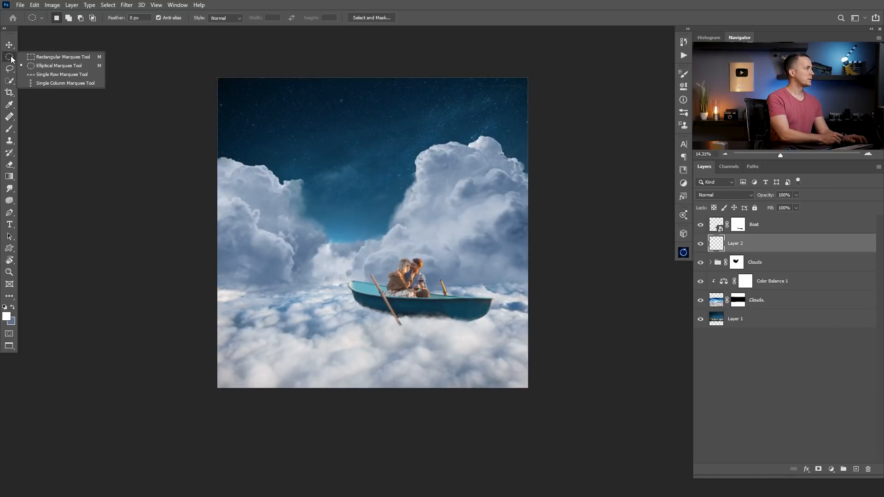
click(49, 67)
drag(330, 182, 513, 345)
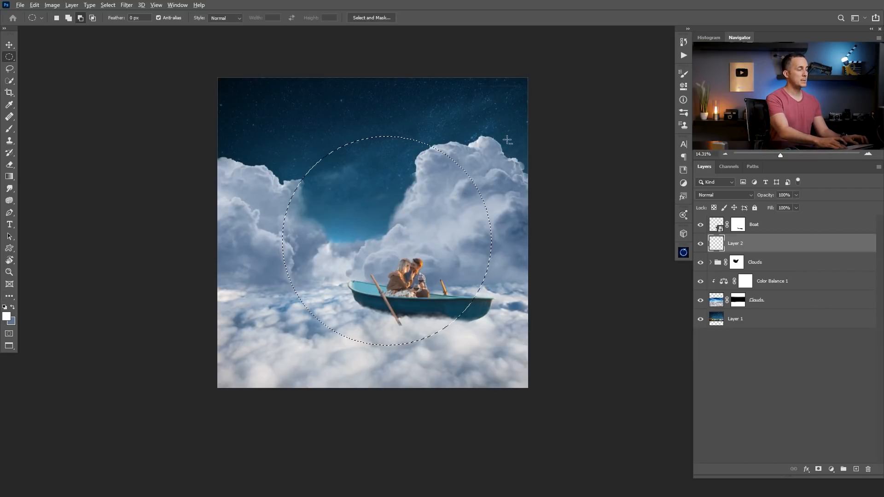
key(alt+BackSpace)
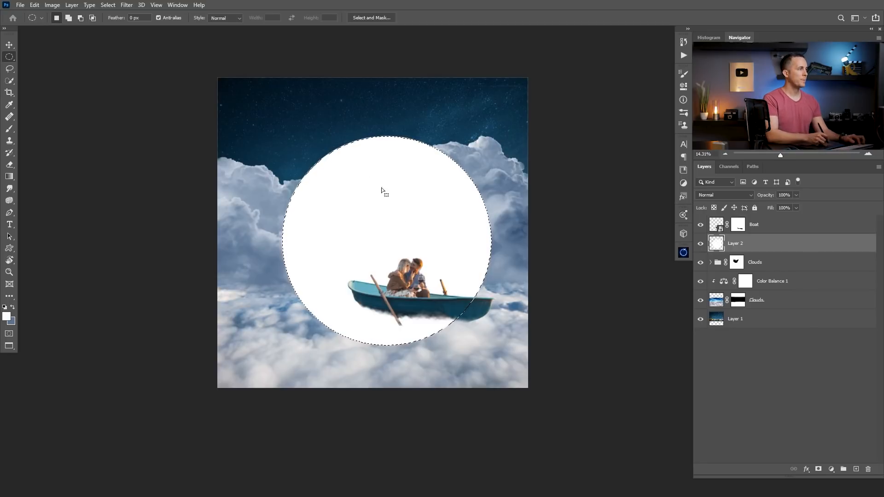
Offset the circular selection toward the upper left, and mask that area out of the white circle to form a crescent moon
click(108, 5)
click(143, 166)
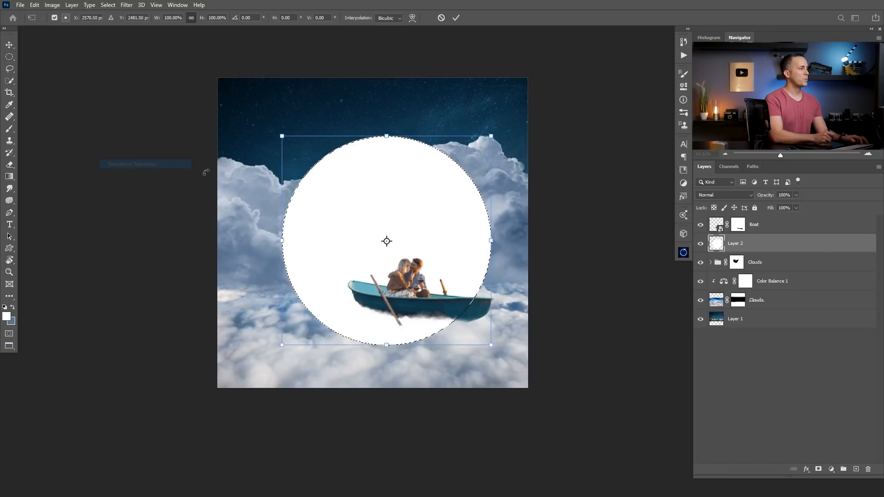
drag(420, 268, 390, 240)
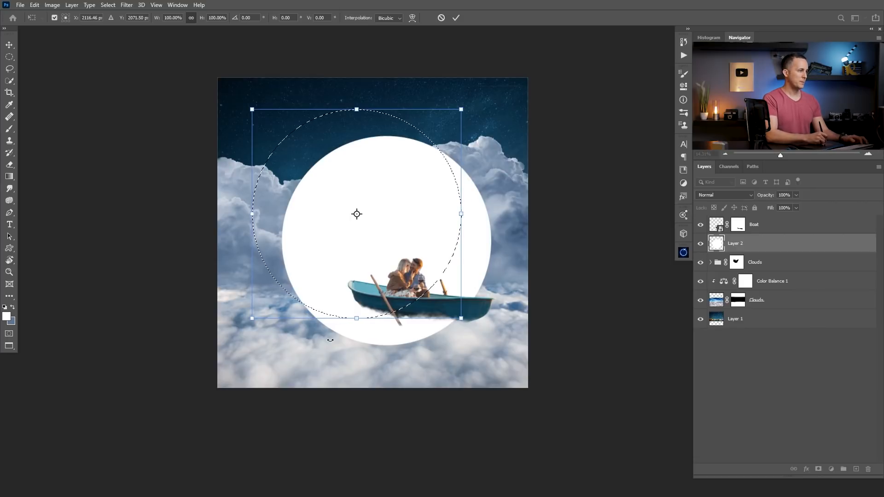
drag(382, 249, 379, 247)
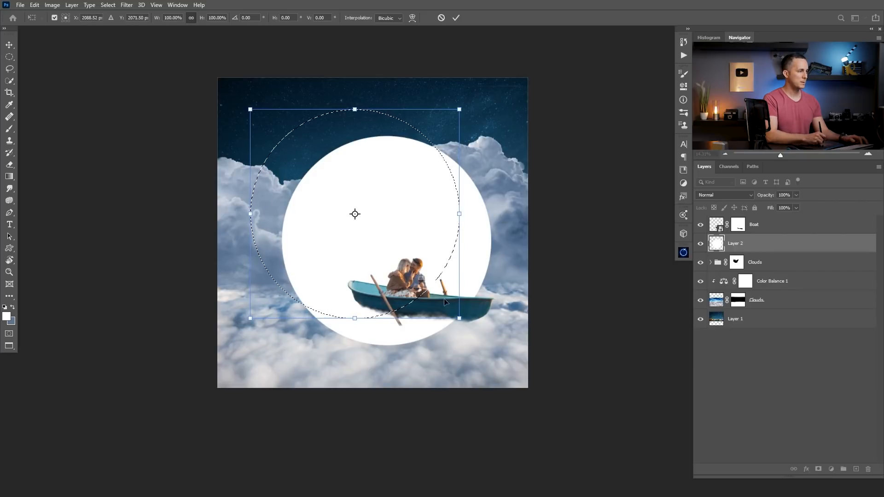
key(Up)
key(Up)
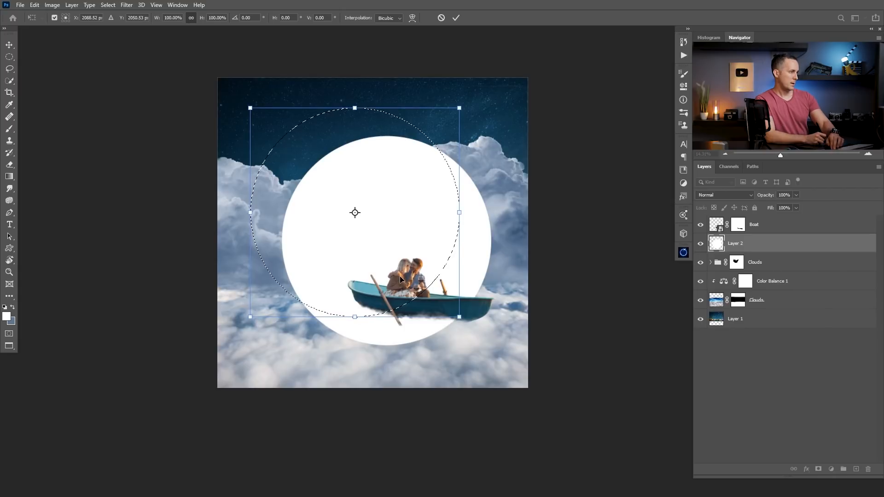
key(Left)
key(Left)
key(Left)
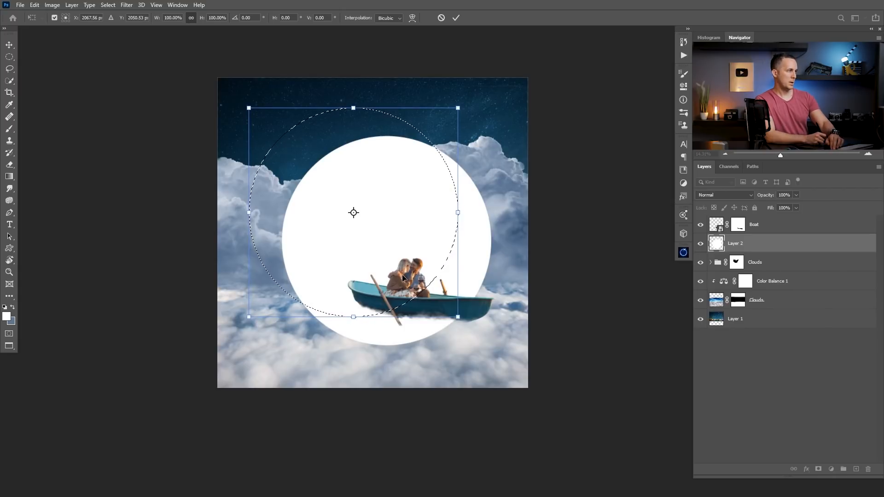
click(458, 17)
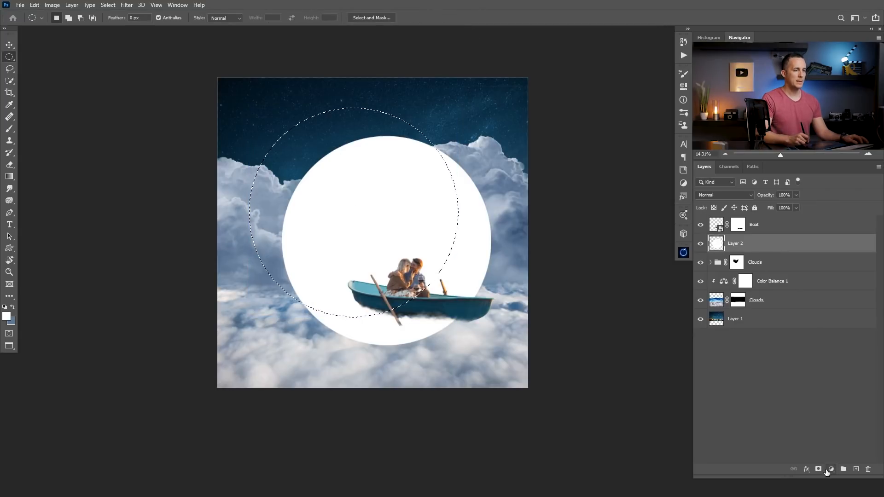
click(819, 469)
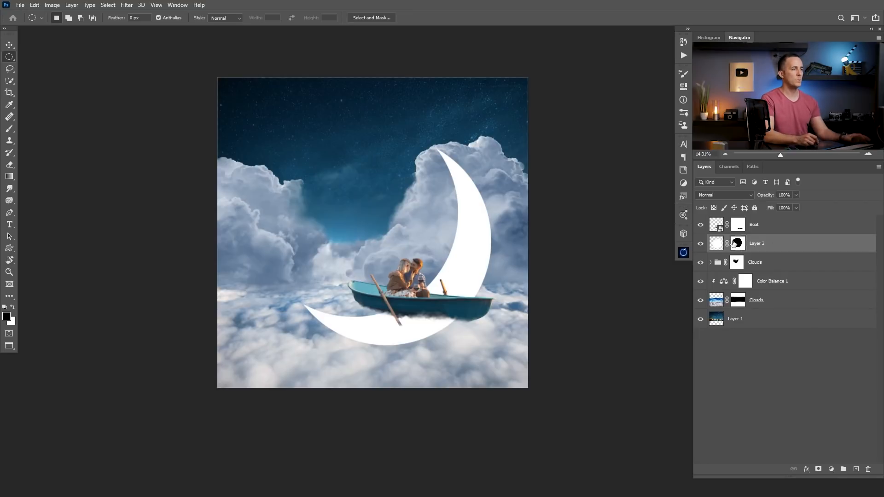
Scale the crescent on Layer 2 to 110.40% and rotate it 14.62 degrees so that it cradles the boat
click(718, 244)
key(ctrl+t)
drag(525, 138, 557, 168)
drag(483, 215, 485, 218)
drag(516, 173, 543, 146)
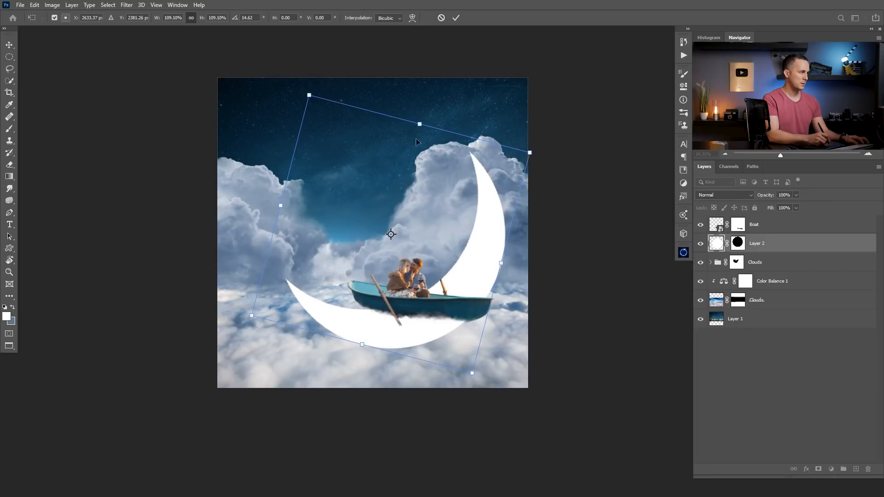
drag(308, 95, 305, 92)
drag(443, 272, 445, 270)
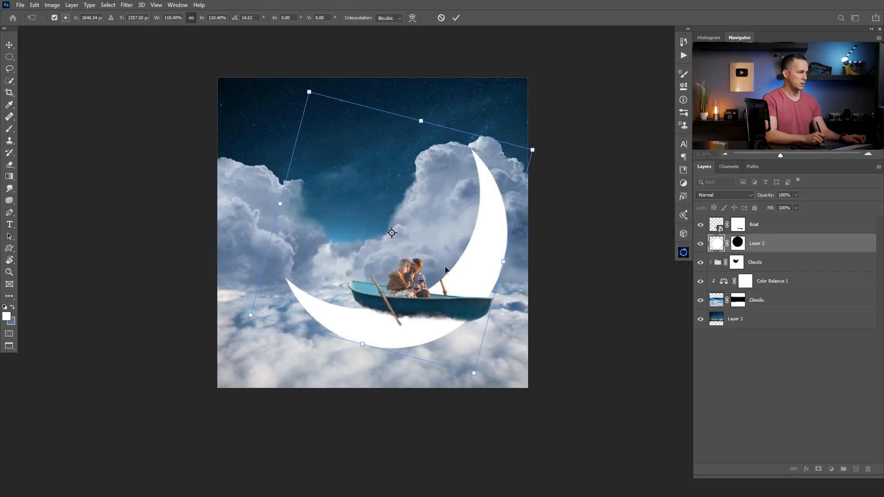
key(Return)
mouse_move(426, 299)
mouse_down()
mouse_move(453, 301)
mouse_move(434, 301)
mouse_up()
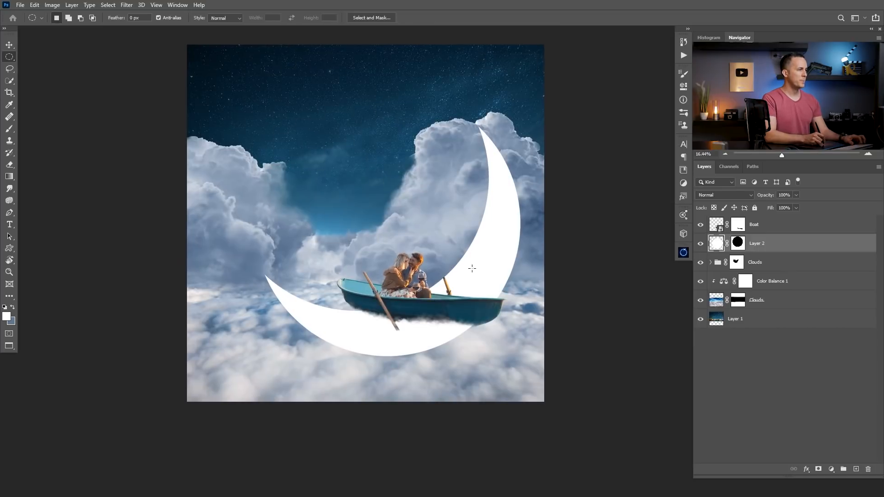
Apply the crescent mask permanently to Layer 2, and give the layer a new blank mask
click(738, 244)
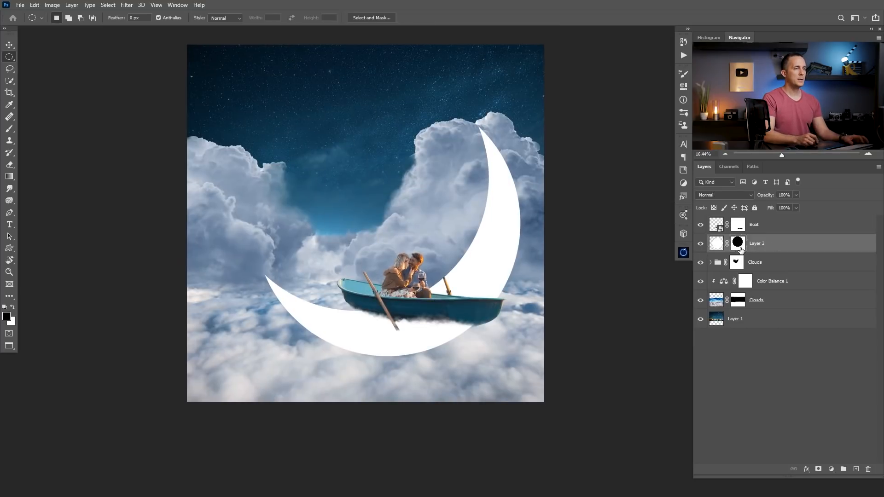
right_click(741, 247)
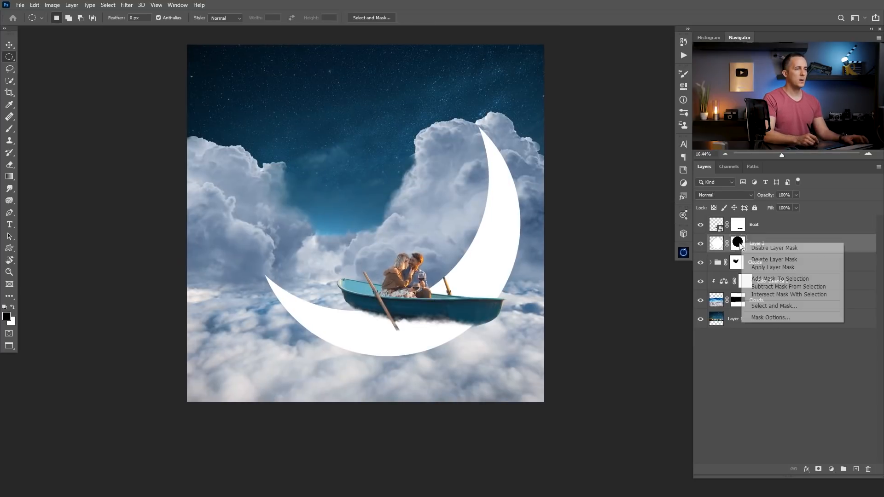
click(773, 268)
click(818, 469)
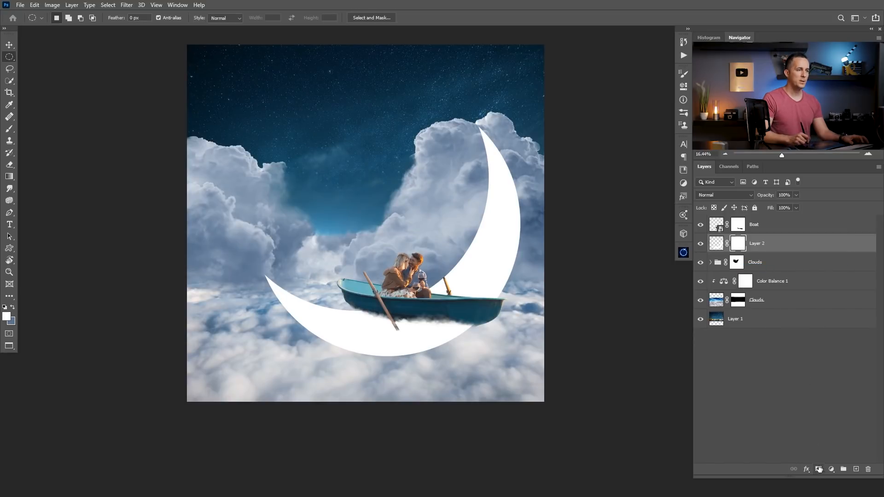
Brush black on Layer 2's mask to hide the crescent's lower part beneath the boat in the clouds, using a smaller brush for the edge
key(b)
mouse_move(430, 347)
mouse_down()
mouse_move(472, 324)
mouse_move(422, 330)
mouse_move(434, 339)
mouse_move(427, 323)
mouse_move(407, 350)
mouse_move(407, 316)
mouse_move(395, 335)
mouse_move(386, 300)
mouse_move(371, 336)
mouse_move(360, 295)
mouse_move(381, 343)
mouse_move(364, 369)
mouse_move(369, 341)
mouse_move(332, 372)
mouse_move(279, 348)
mouse_move(342, 347)
mouse_move(326, 343)
mouse_move(340, 315)
mouse_move(318, 337)
mouse_move(272, 352)
mouse_move(281, 348)
mouse_move(236, 337)
mouse_up()
scroll(437, 325, up, 2)
key(bracketright)
key(bracketright)
key(bracketright)
key(bracketleft)
key(bracketleft)
key(bracketleft)
key(bracketleft)
key(bracketleft)
key(bracketleft)
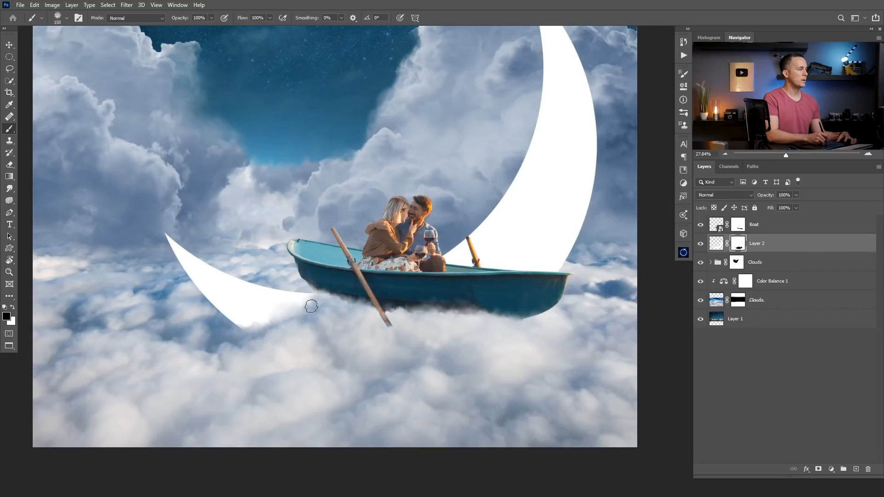
key(x)
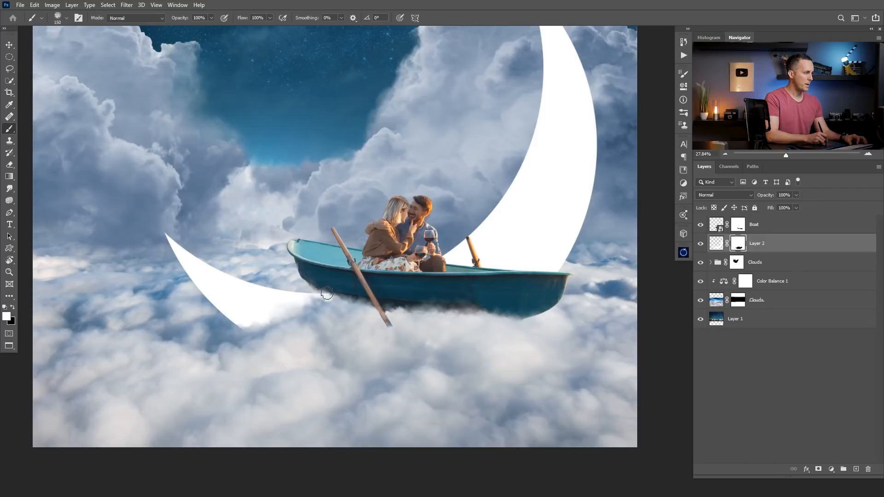
key(x)
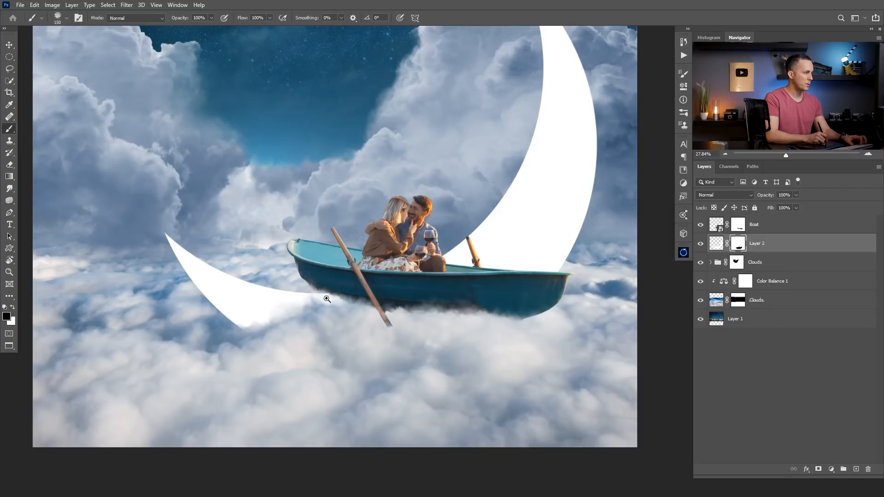
Refine Layer 2's mask beside the boat's bow, and brush the crescent's lower edge further into the clouds
scroll(328, 300, up, 3)
key(x)
mouse_move(340, 305)
mouse_down()
mouse_move(324, 288)
mouse_move(338, 298)
mouse_move(325, 311)
mouse_move(336, 346)
mouse_up()
key(x)
key(v)
click(716, 247)
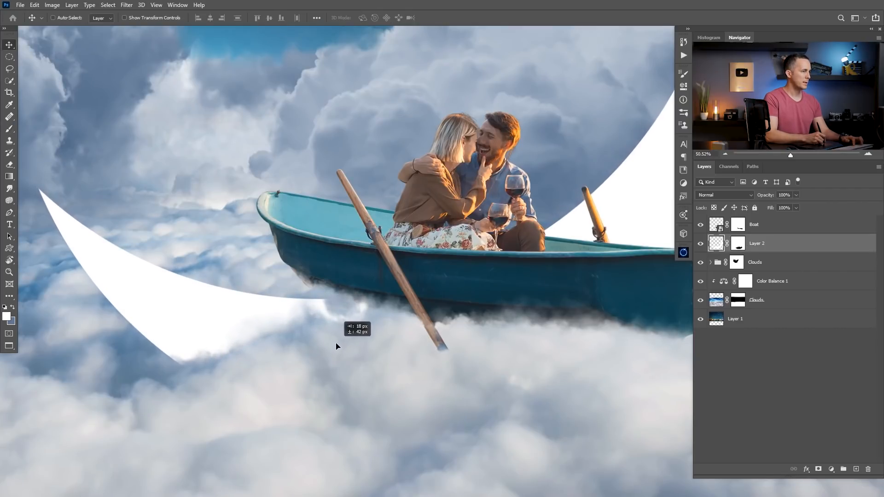
click(738, 243)
key(x)
key(b)
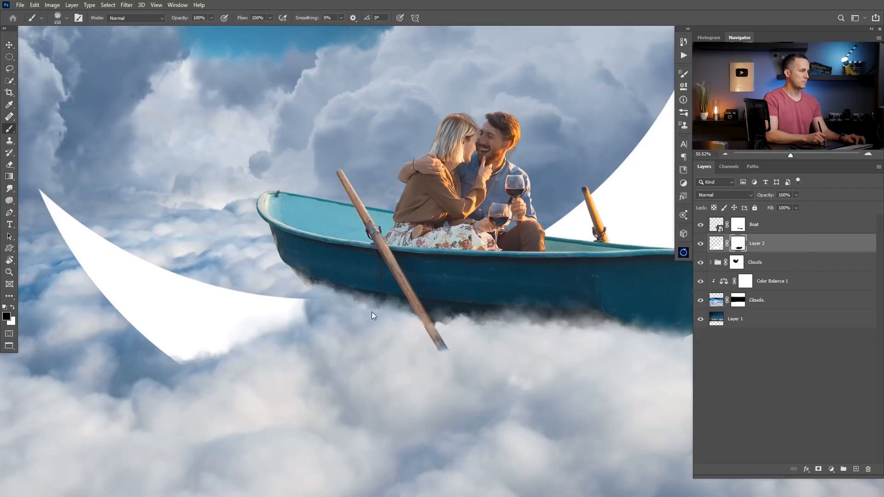
drag(363, 307, 189, 367)
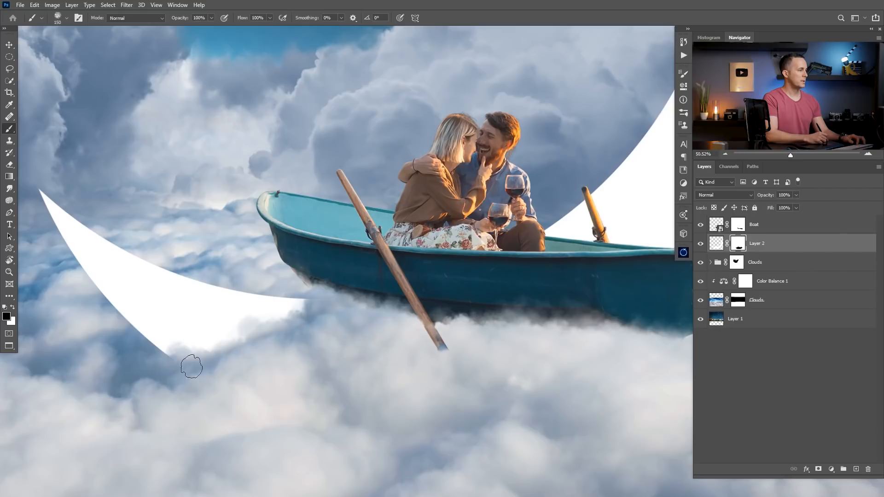
scroll(272, 364, down, 3)
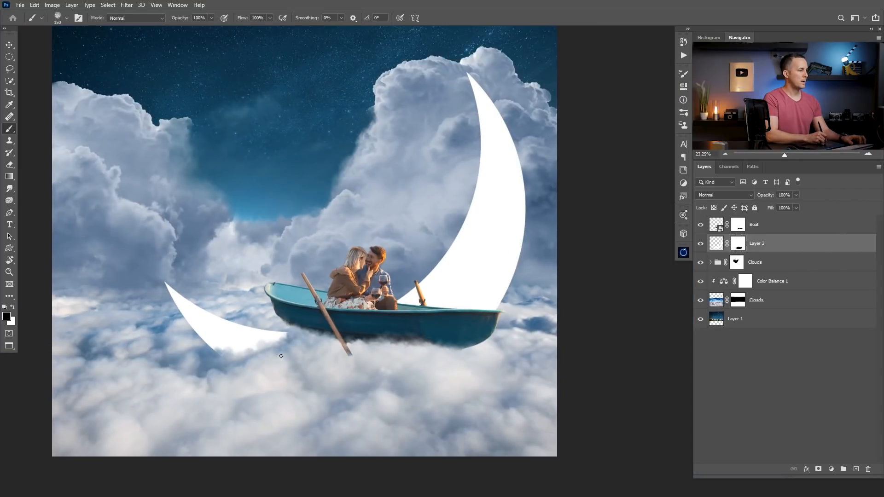
Undo the hard mask stroke, and fade the crescent's lower edge into the clouds with a textured brush at 20% opacity
drag(286, 337, 238, 364)
key(ctrl+z)
right_click(315, 329)
key(Escape)
right_click(384, 308)
double_click(431, 381)
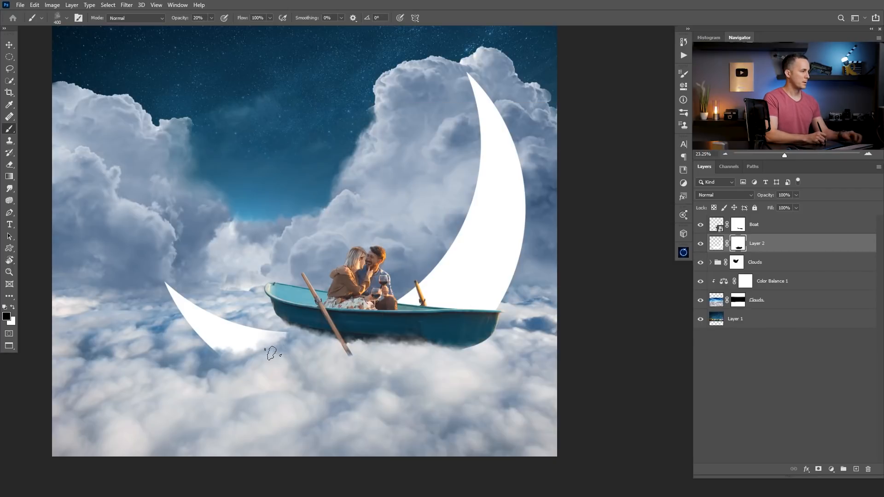
scroll(280, 344, up, 1)
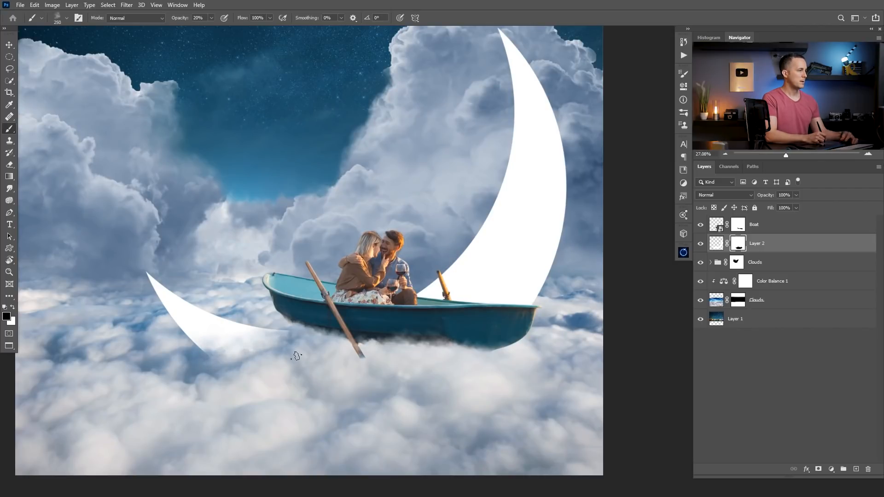
scroll(482, 331, down, 4)
drag(336, 323, 324, 312)
scroll(413, 304, down, 1)
drag(447, 316, 446, 312)
scroll(395, 279, up, 2)
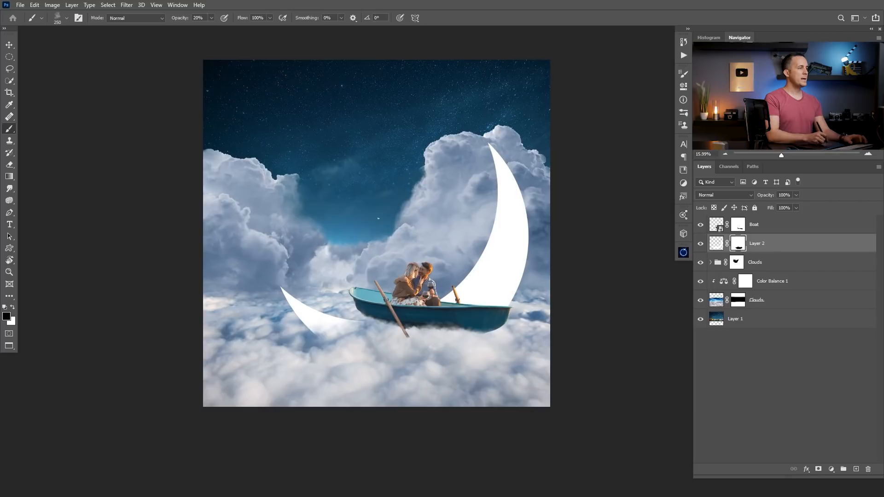
Rename Layer 2, which holds the crescent moon, as Miin
click(719, 247)
double_click(756, 241)
key(Return)
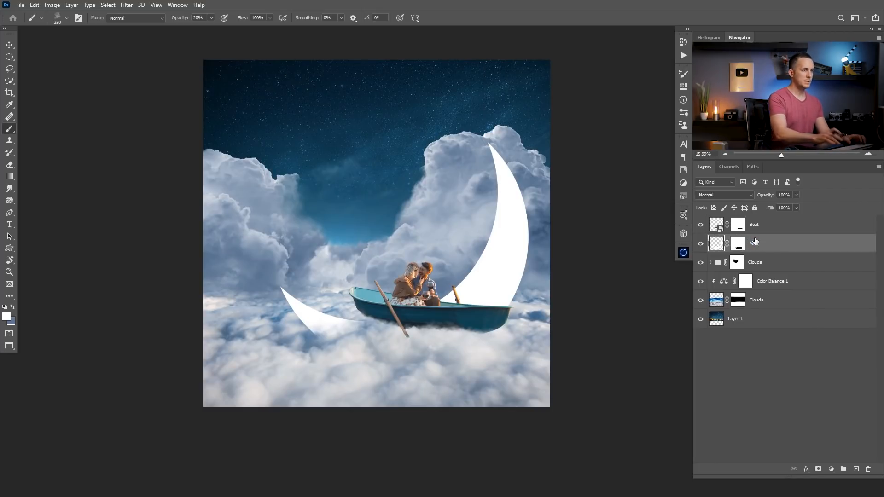
Soften the crescent moon's edges on the Miin layer with a Gaussian Blur of 8.2 pixels radius
scroll(512, 258, up, 4)
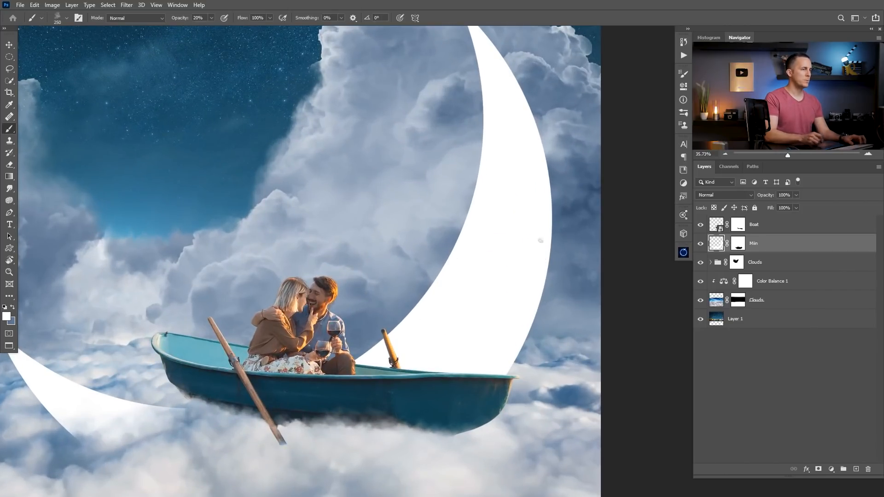
click(126, 5)
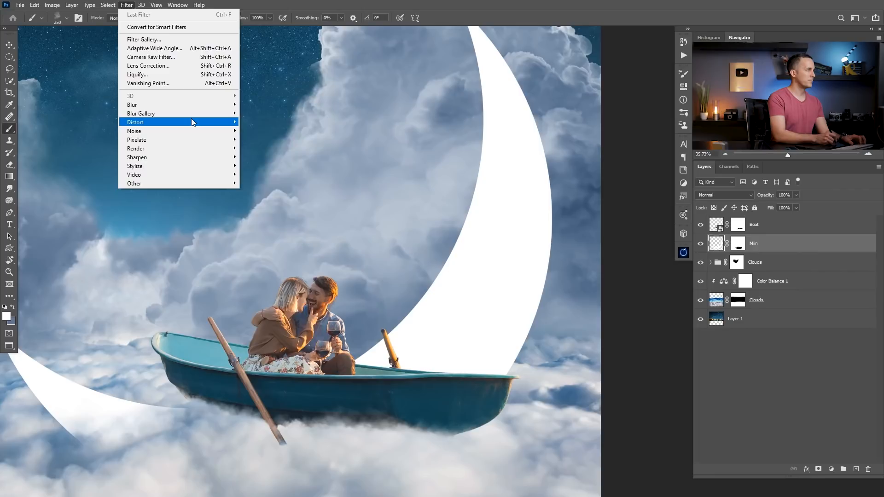
click(269, 137)
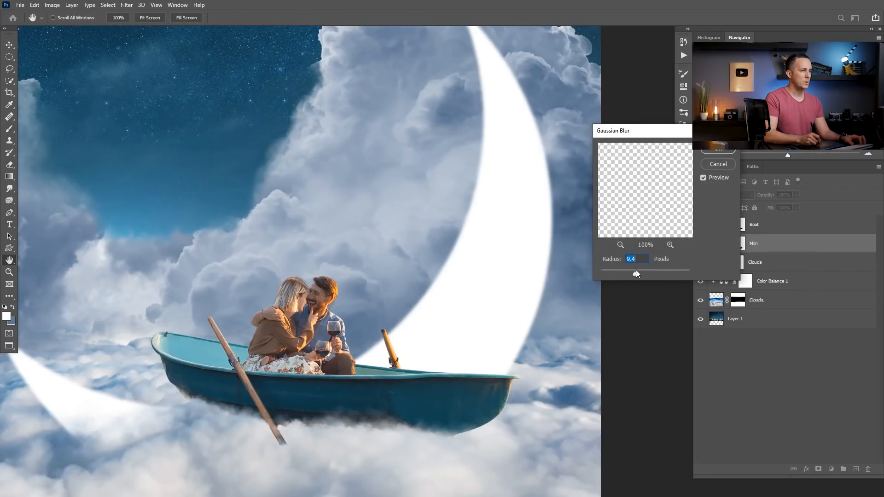
drag(636, 274, 633, 274)
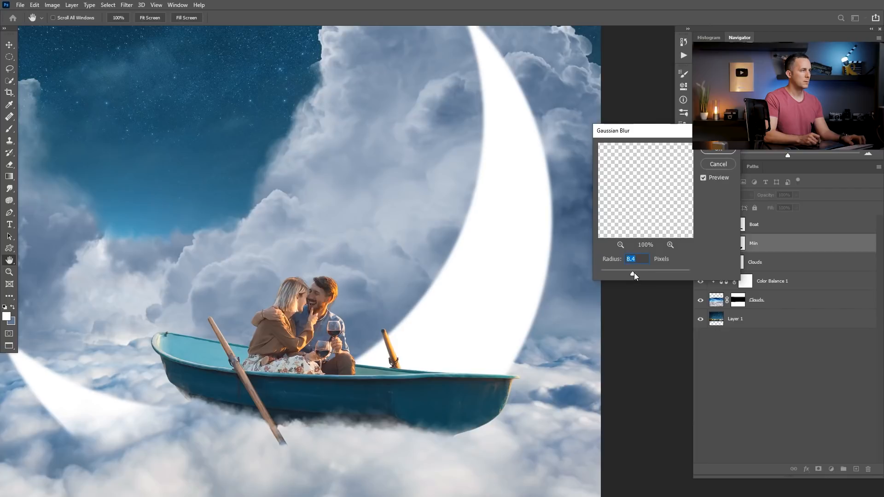
drag(471, 208, 477, 323)
drag(635, 275, 637, 277)
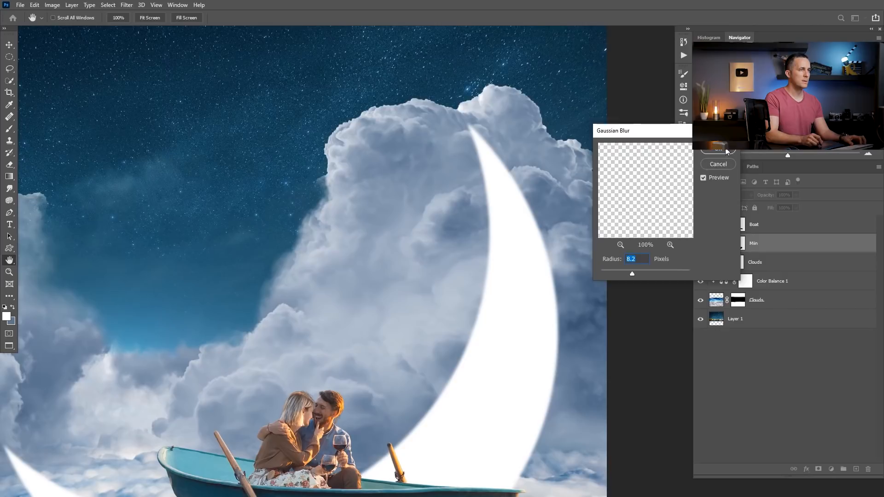
key(Return)
drag(516, 264, 484, 189)
drag(489, 235, 488, 278)
drag(439, 274, 455, 280)
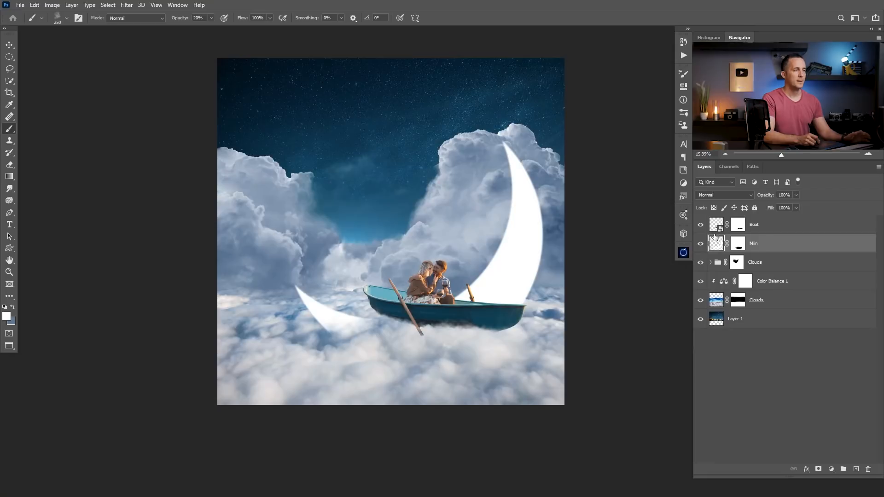
Generate an Oniric Diffuse glow above the Boat layer, and colorize it orange with hue 12
click(716, 227)
click(684, 252)
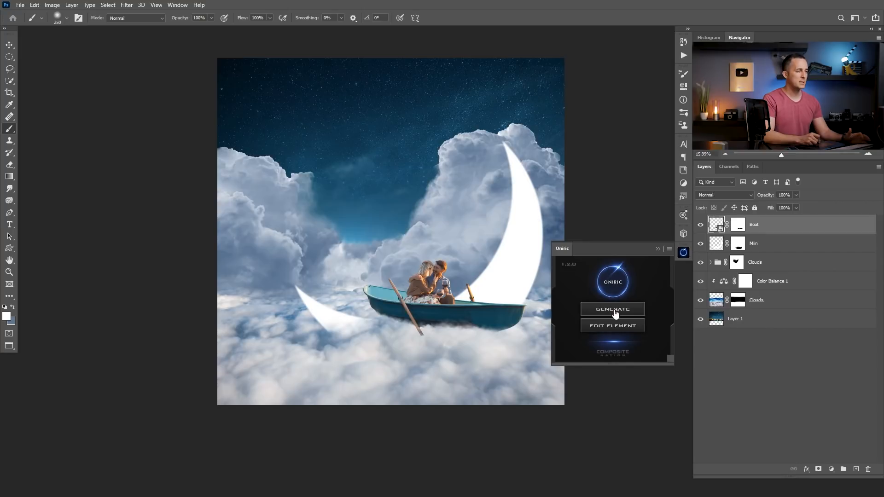
click(616, 311)
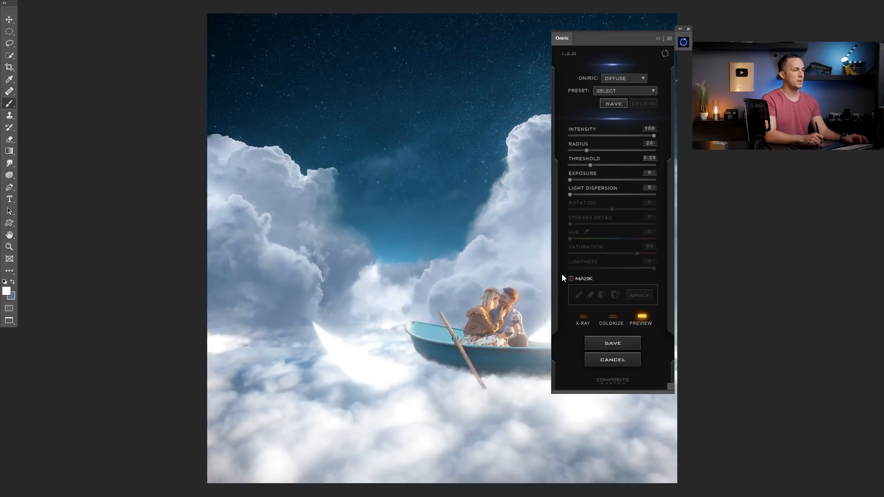
drag(437, 229, 327, 213)
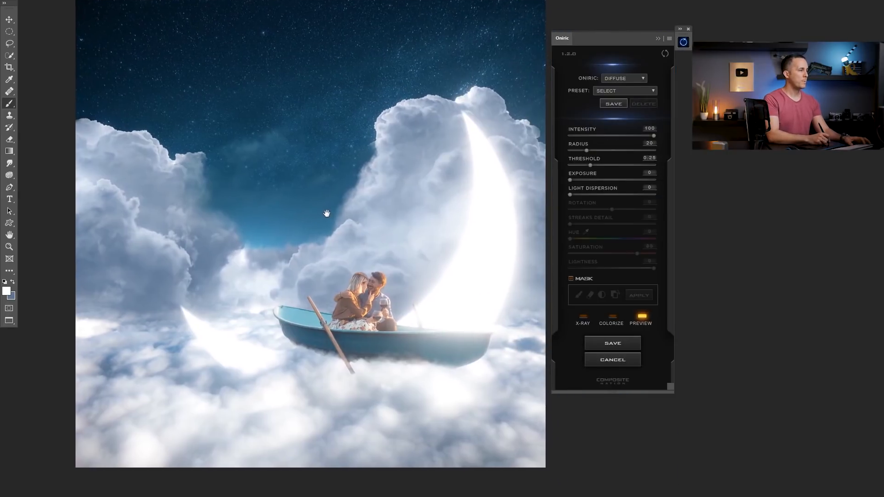
click(612, 319)
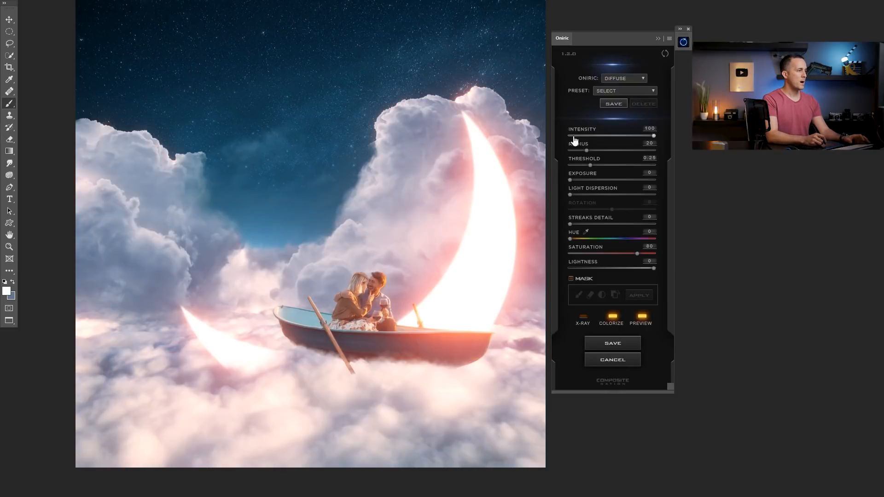
drag(571, 239, 573, 239)
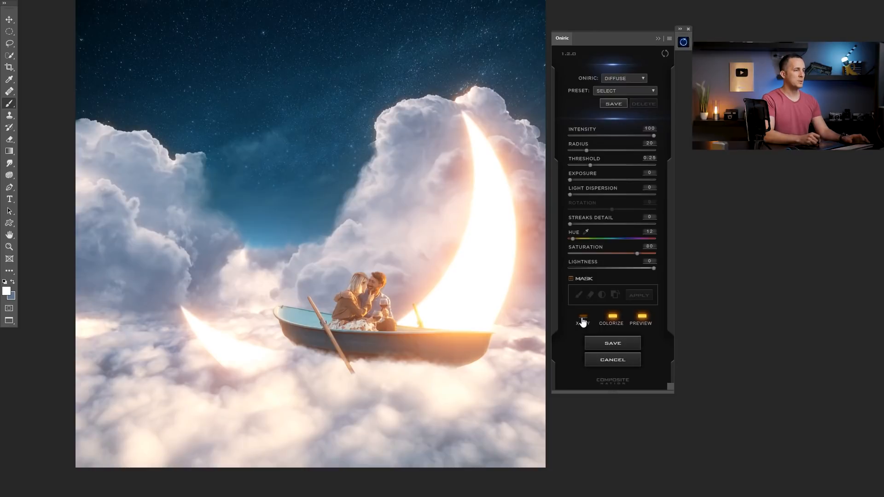
Limit the glow to the moon with threshold 0.06 using the X-ray view, compare the preview, and save the glow element
click(583, 318)
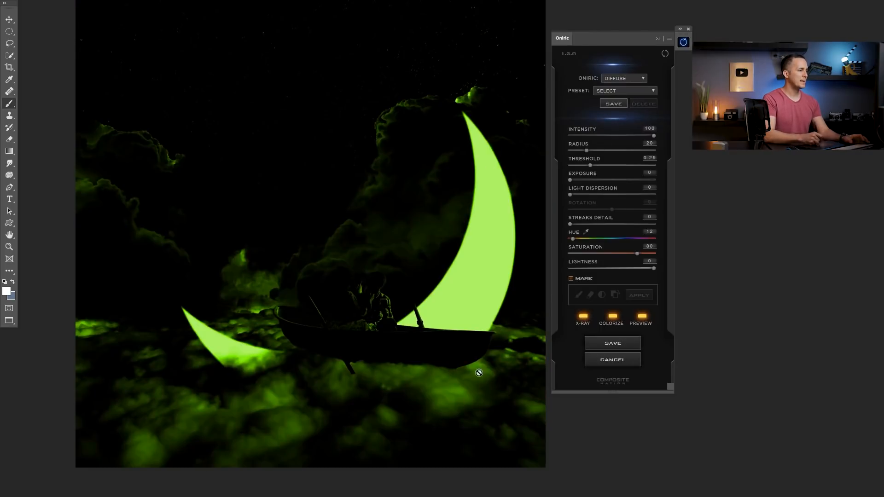
drag(584, 163, 579, 163)
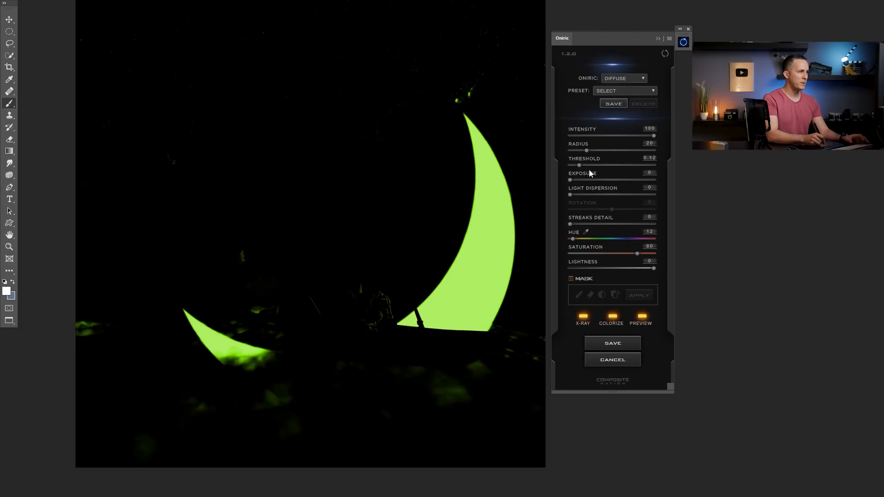
drag(577, 169, 575, 169)
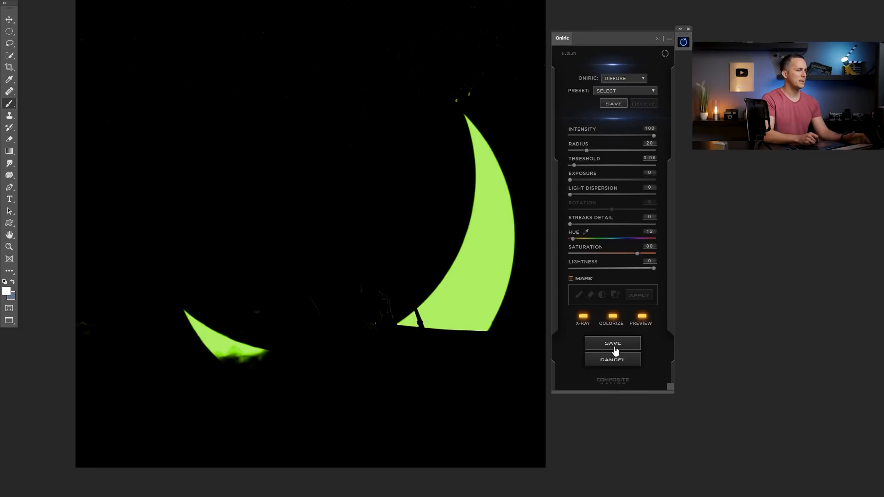
click(583, 318)
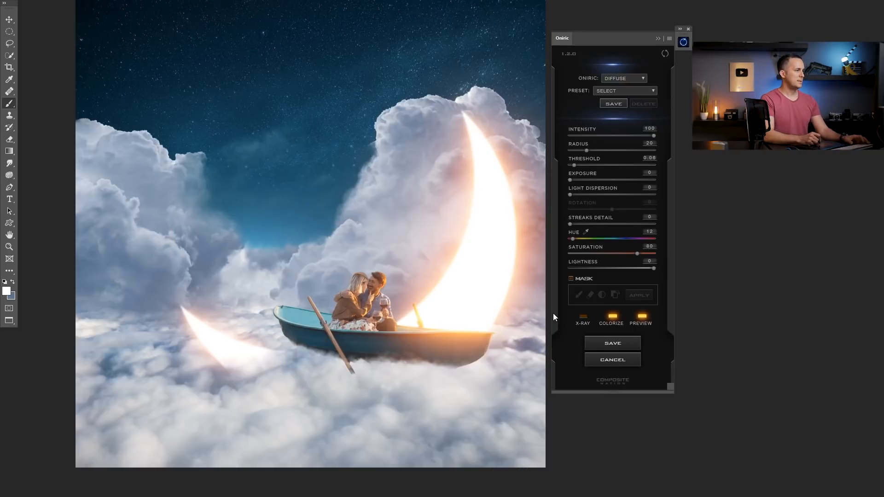
click(642, 318)
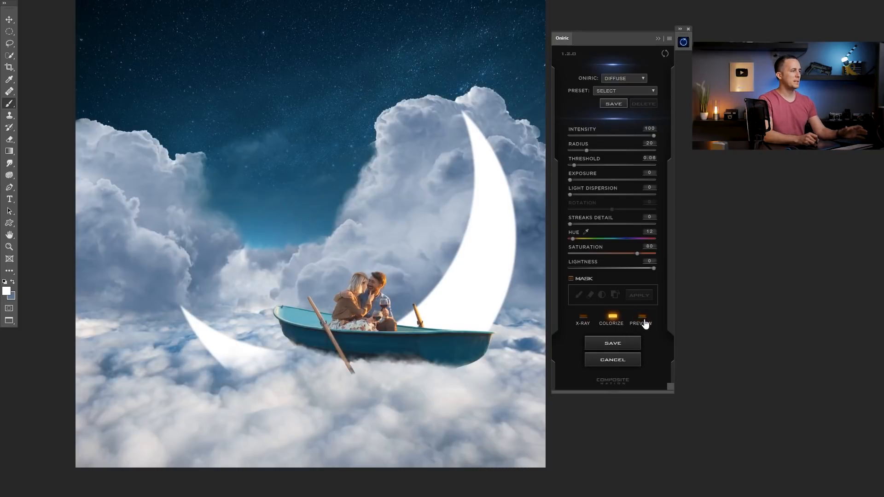
click(644, 326)
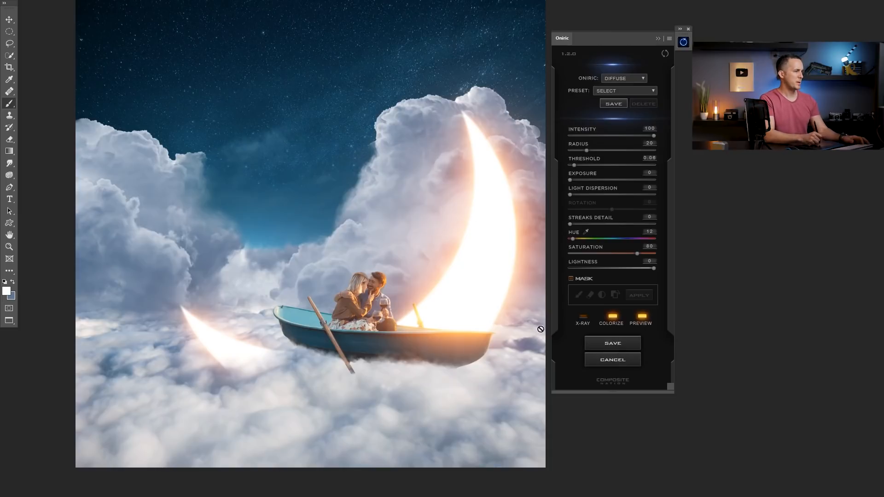
click(613, 344)
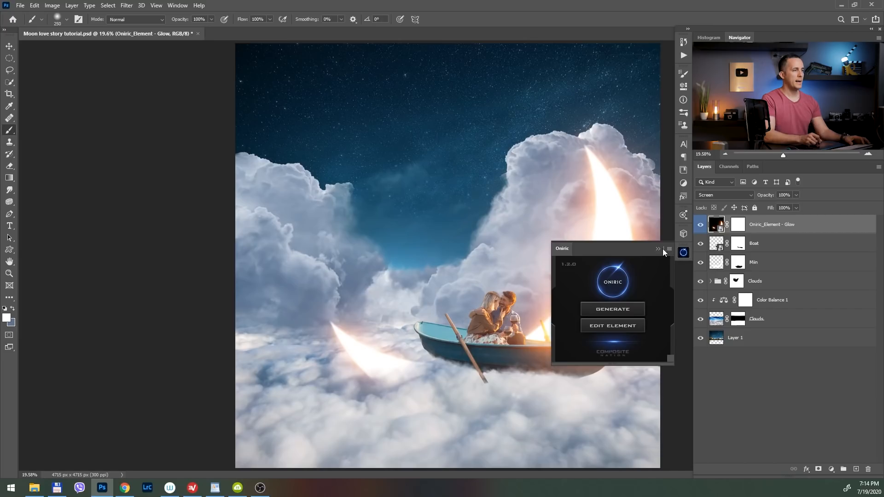
click(664, 250)
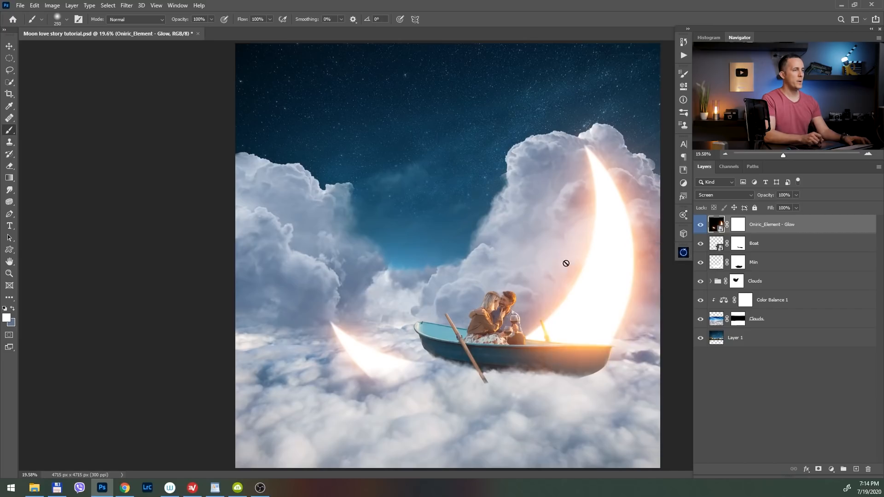
Compare the composite with the Oniric glow layer hidden and shown, and examine the glow around the boat and crescent
click(699, 226)
click(699, 226)
scroll(414, 286, down, 3)
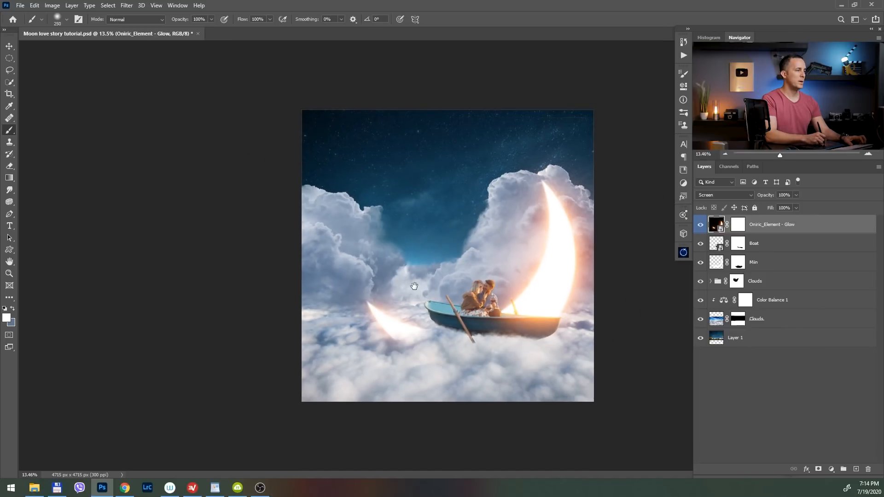
scroll(414, 286, up, 3)
key(f)
drag(468, 297, 449, 299)
mouse_move(421, 336)
mouse_down()
mouse_move(433, 333)
mouse_move(404, 295)
mouse_up()
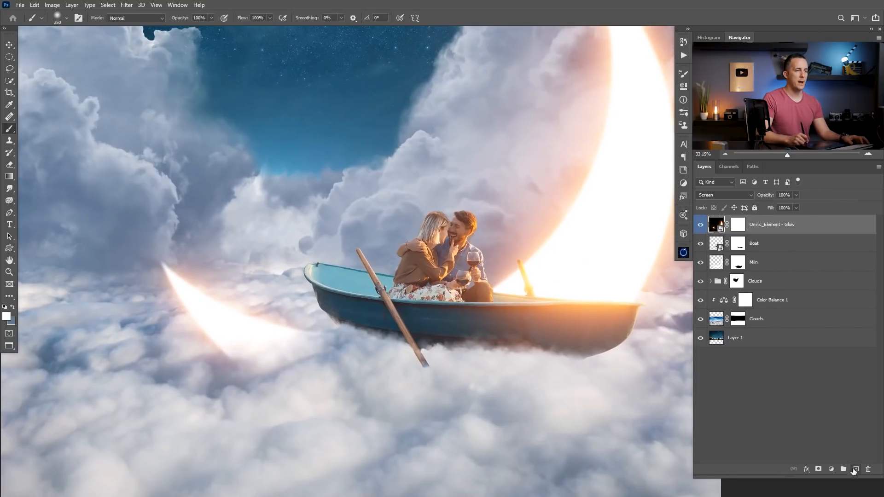
Add a top layer named Glow in Linear Dodge (Add) mode, and choose a dark orange-brown foreground colour
click(855, 470)
double_click(736, 223)
key(Return)
click(746, 197)
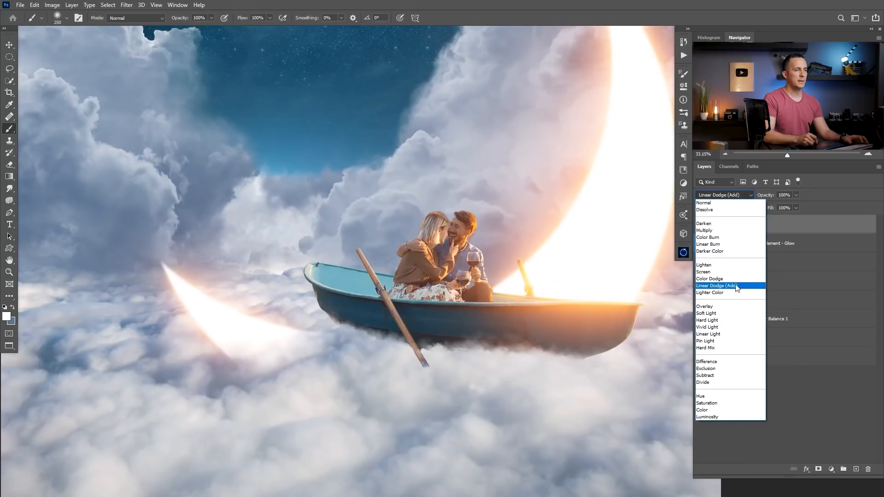
click(736, 286)
click(7, 317)
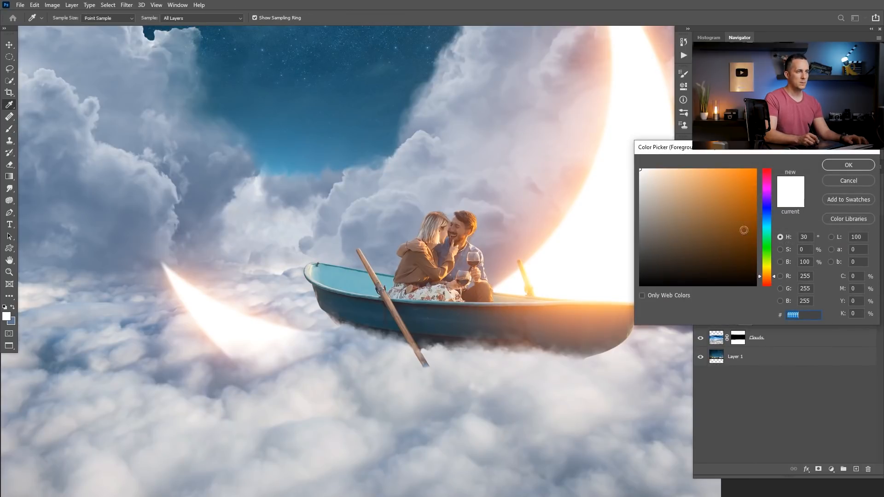
click(753, 244)
click(849, 165)
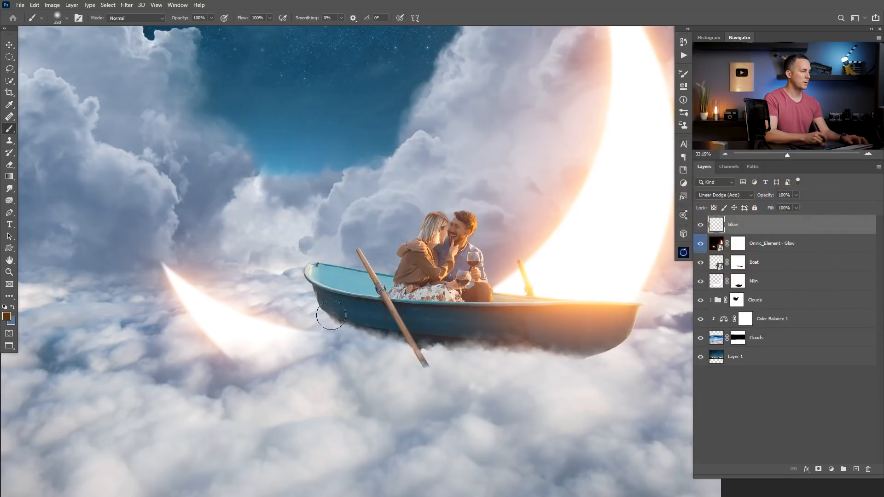
mouse_move(198, 354)
mouse_down()
mouse_move(156, 340)
mouse_move(173, 339)
mouse_move(166, 355)
mouse_move(129, 355)
mouse_move(298, 359)
mouse_move(156, 348)
mouse_up()
mouse_move(289, 337)
mouse_down()
mouse_move(352, 333)
mouse_move(341, 345)
mouse_move(345, 338)
mouse_move(322, 337)
mouse_up()
key(ctrl+z)
drag(322, 337, 365, 336)
key(ctrl+z)
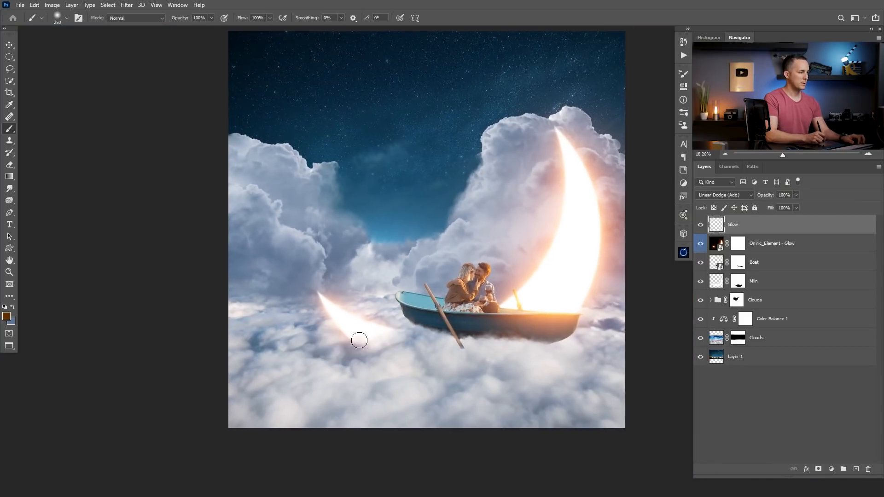
Paint a soft glow on the clouds around the crescent's lower tip with a size 400 brush at 30% opacity
key(3)
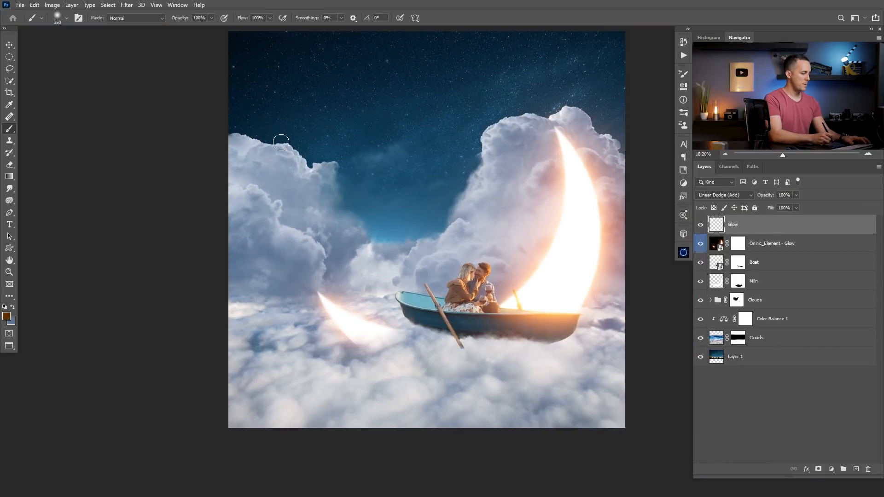
drag(340, 334, 372, 347)
key(bracketleft)
key(bracketleft)
key(bracketright)
key(bracketright)
key(bracketright)
key(bracketright)
key(bracketright)
key(bracketright)
key(bracketleft)
key(bracketleft)
mouse_move(439, 341)
mouse_down()
mouse_move(397, 357)
mouse_move(458, 337)
mouse_up()
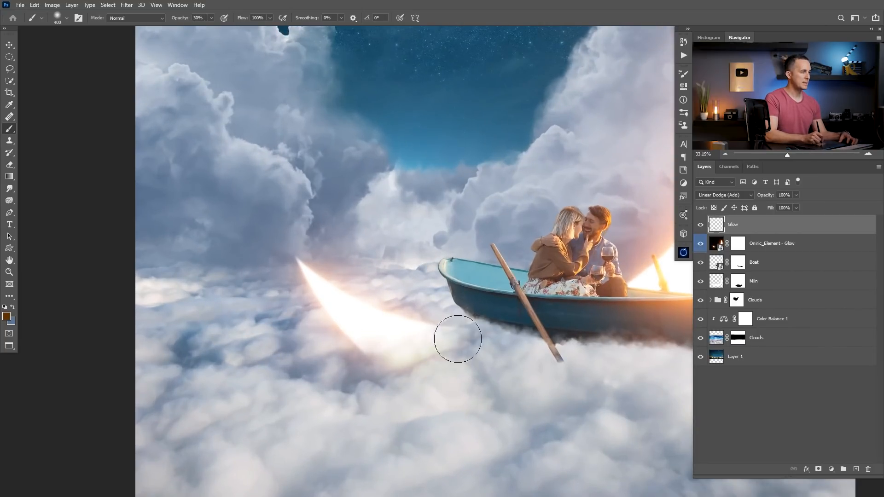
Shift the foreground to a redder dark brown, and extend the glow over the clouds beside the crescent's tip with brush sizes 150 to 400
click(10, 316)
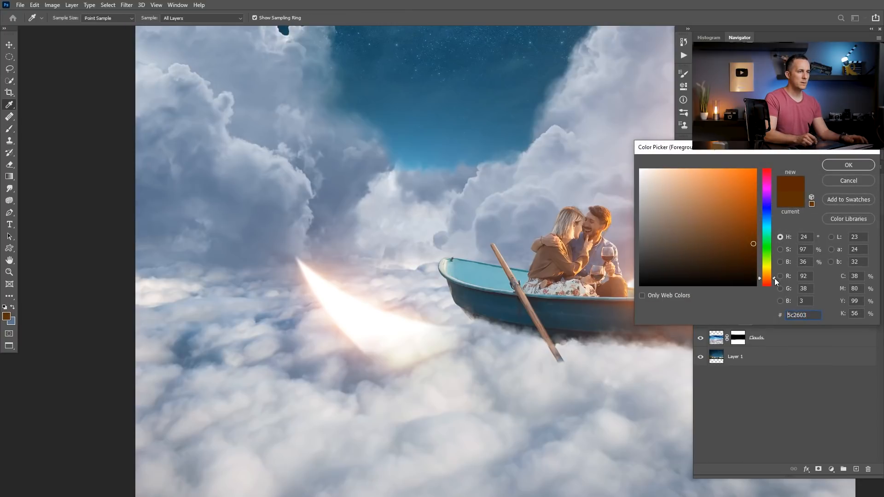
click(848, 165)
key(bracketleft)
key(bracketleft)
key(bracketleft)
key(bracketleft)
key(bracketleft)
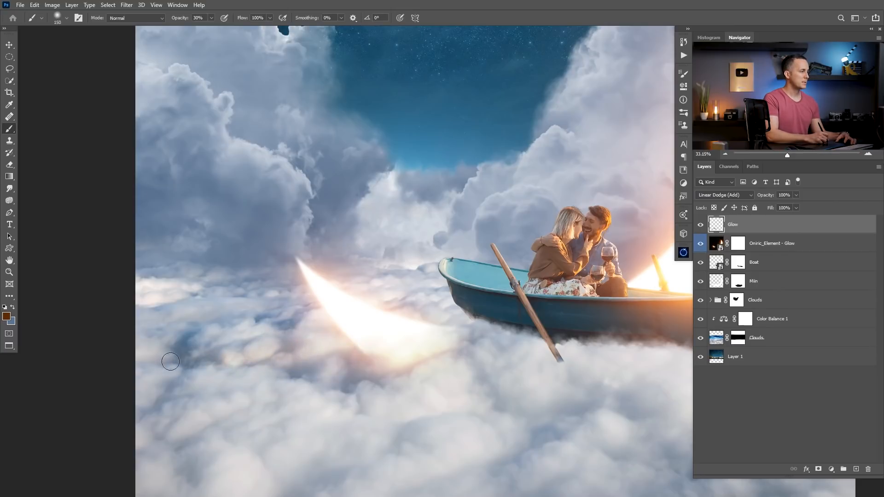
key(bracketright)
key(bracketright)
key(bracketright)
key(bracketright)
key(bracketright)
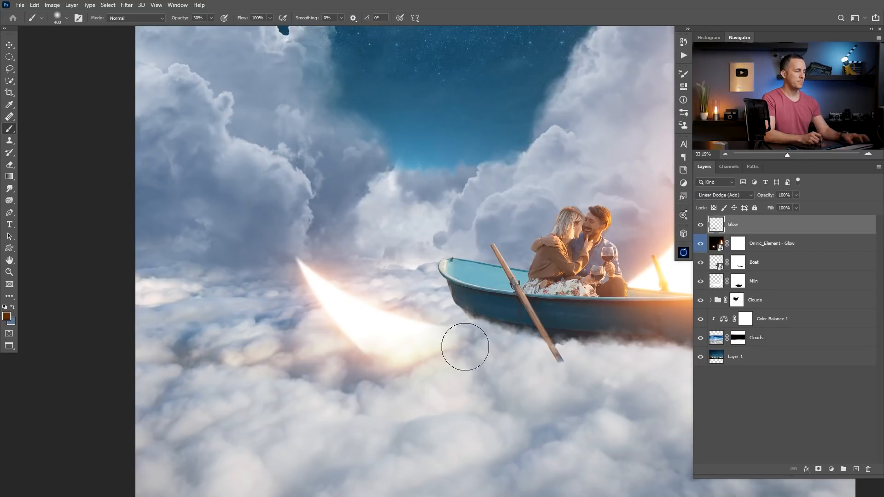
Paint warm glow onto the lower hull at the boat's bow with a size 300 brush
scroll(465, 347, up, 5)
key(bracketleft)
key(bracketleft)
key(bracketleft)
key(bracketleft)
key(bracketright)
key(bracketright)
key(bracketright)
mouse_move(365, 267)
mouse_down()
mouse_move(425, 294)
mouse_move(381, 275)
mouse_up()
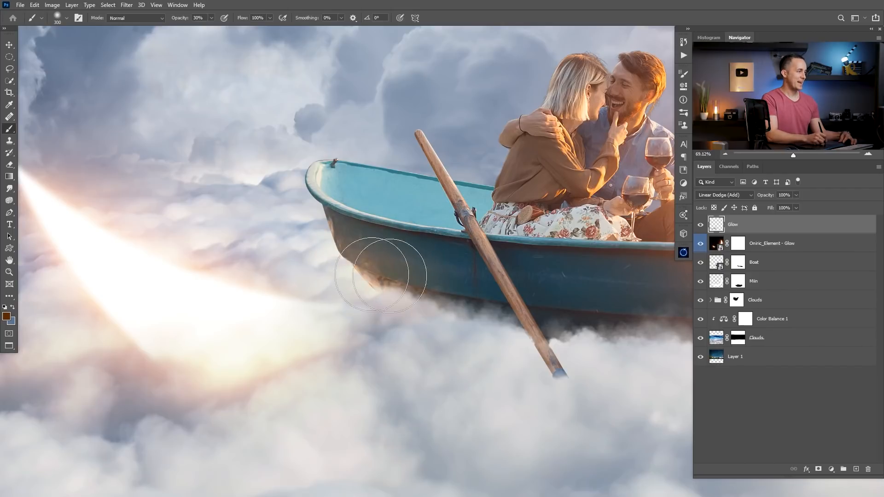
key(bracketleft)
key(bracketleft)
key(bracketleft)
key(bracketleft)
key(bracketleft)
key(bracketleft)
key(bracketleft)
key(bracketleft)
key(bracketleft)
key(bracketleft)
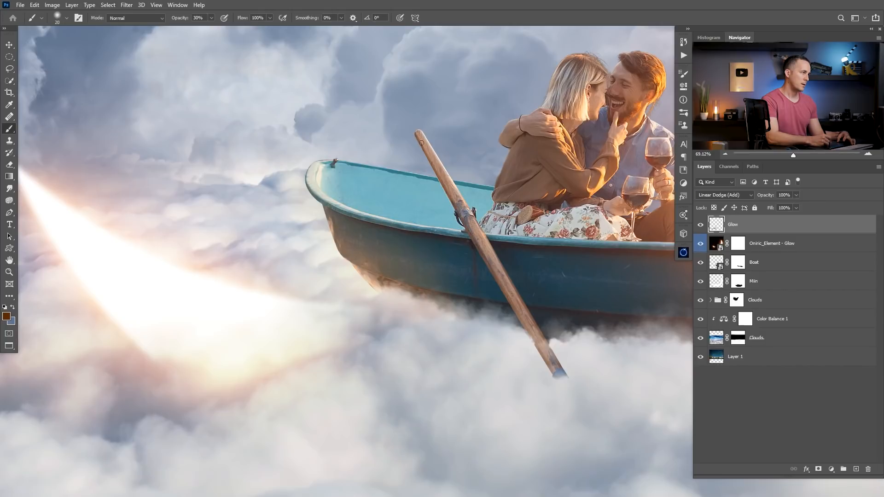
drag(503, 292, 384, 244)
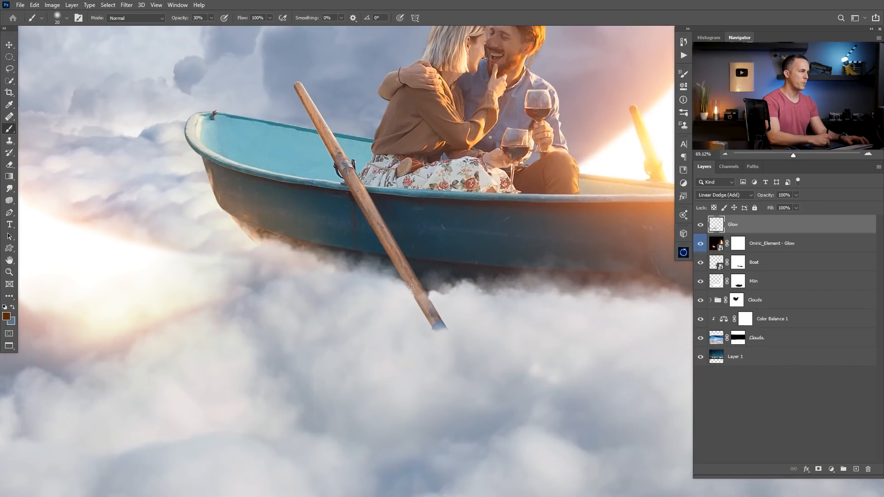
drag(365, 184, 358, 278)
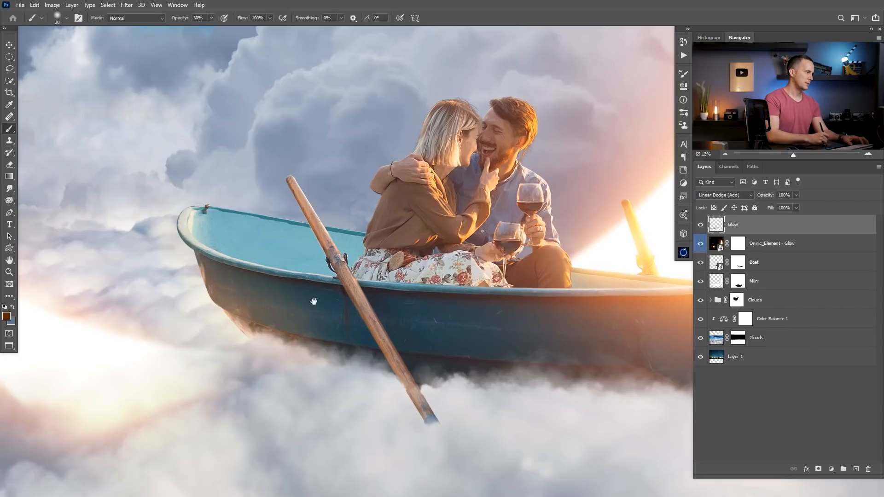
drag(381, 344, 248, 329)
drag(452, 359, 321, 265)
drag(165, 249, 352, 288)
drag(273, 253, 367, 316)
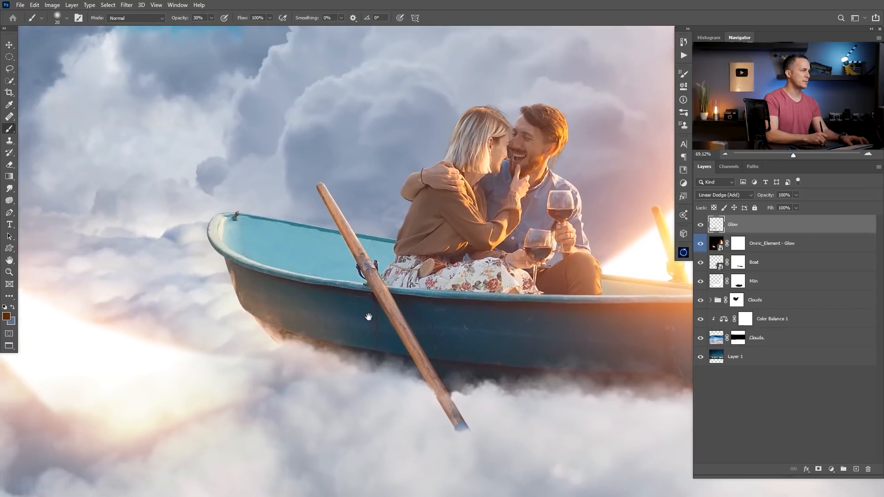
Paint warm glow along the hull at the bow inside a selection of the boat, using a size 100 brush at 30% opacity
drag(221, 272, 243, 281)
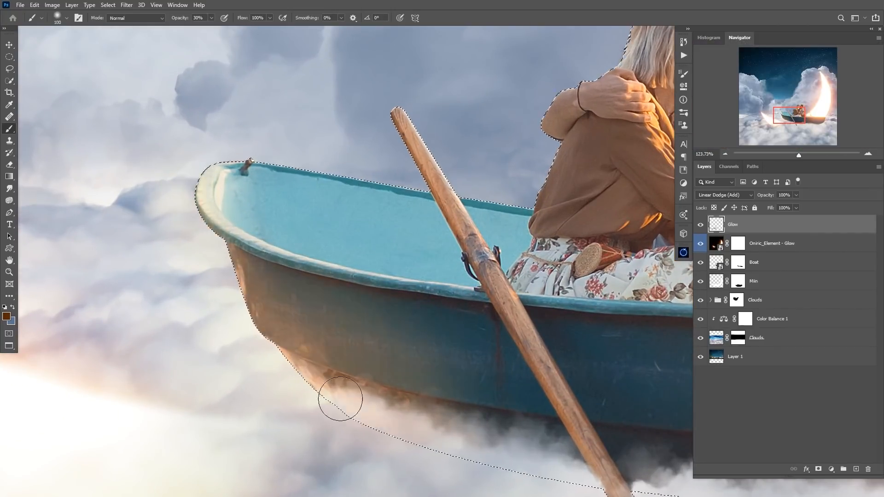
drag(247, 286, 234, 285)
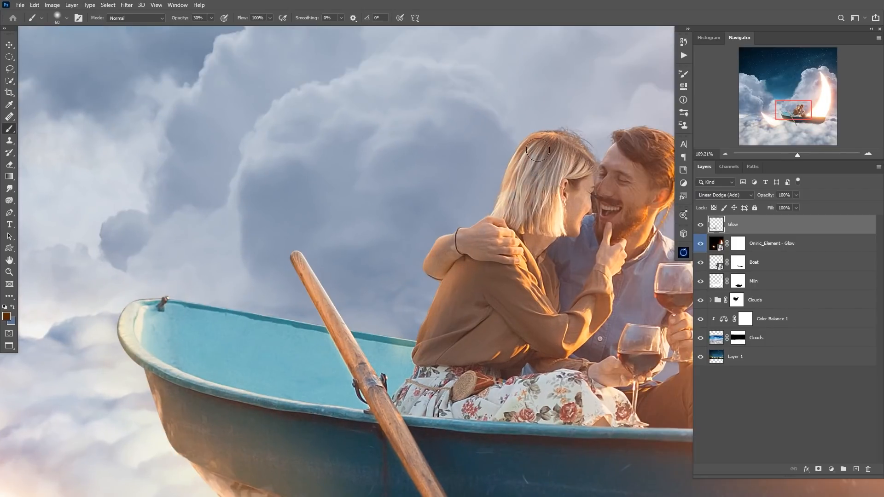
Add a new Linear Dodge (Add) layer and paint an orange glow along the front oar with a size 25 brush at 20% opacity
key(bracketleft)
key(bracketleft)
key(bracketleft)
key(bracketleft)
key(bracketleft)
key(bracketleft)
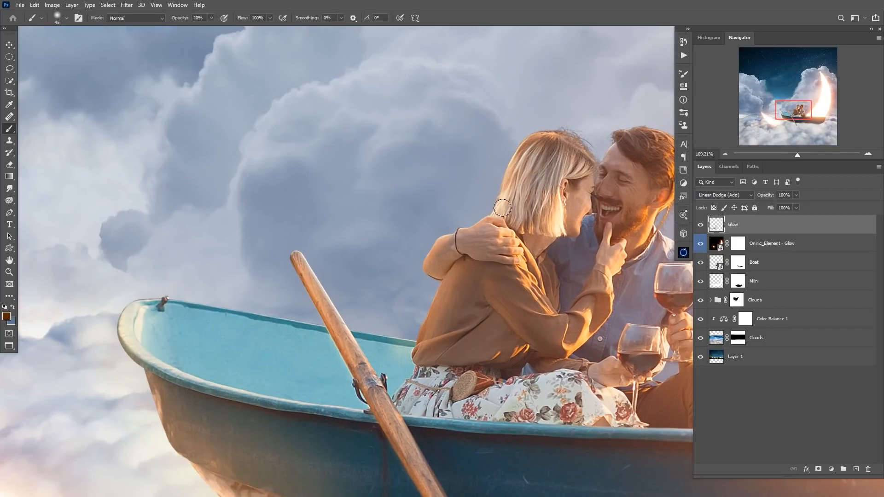
key(ctrl+shift+alt+n)
alt+click(503, 208)
drag(297, 258, 353, 363)
drag(352, 364, 368, 403)
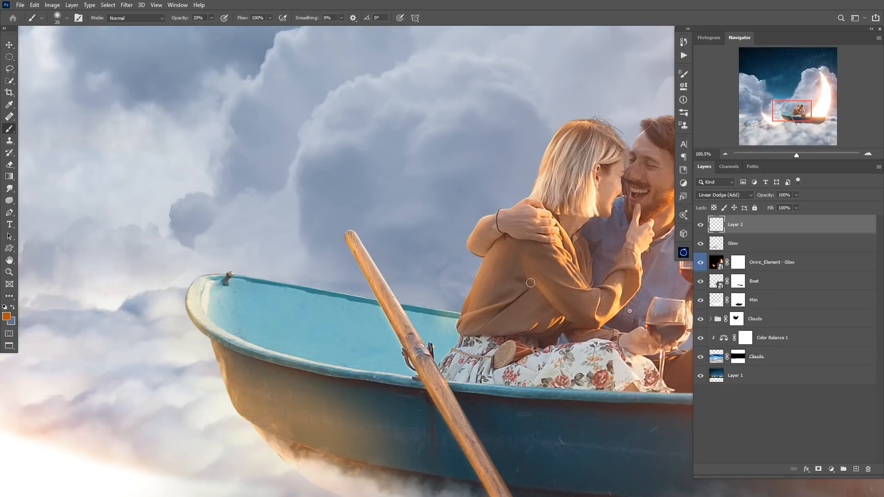
key(e)
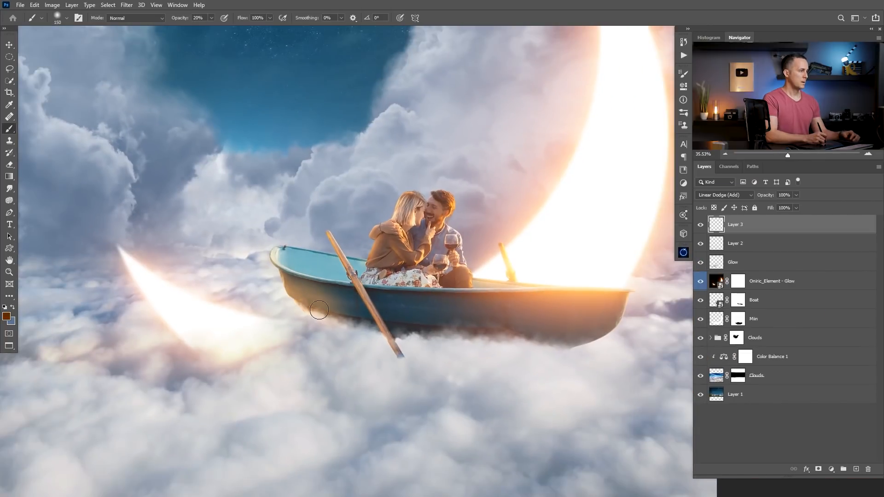
Compare the image with Layer 3, Layer 2 and Glow hidden and shown
key(bracketleft)
key(bracketleft)
key(bracketleft)
key(bracketleft)
key(bracketleft)
key(bracketleft)
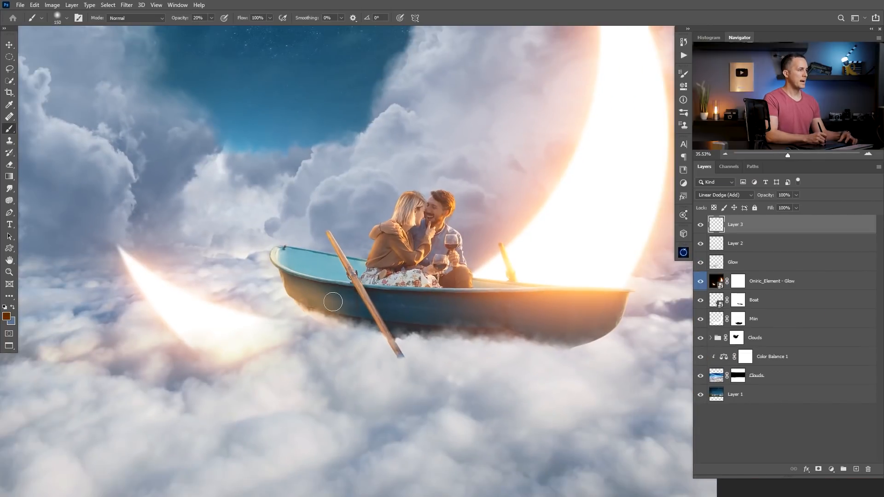
drag(701, 224, 701, 262)
drag(702, 232, 701, 262)
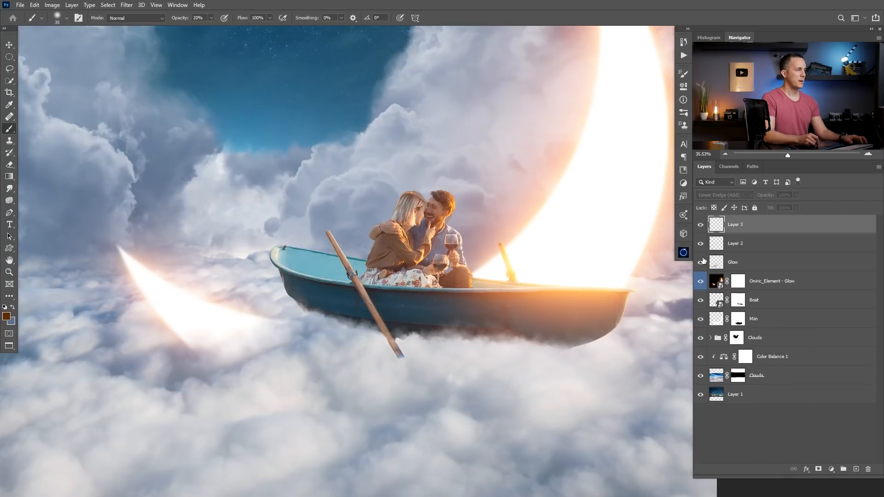
drag(702, 225, 701, 262)
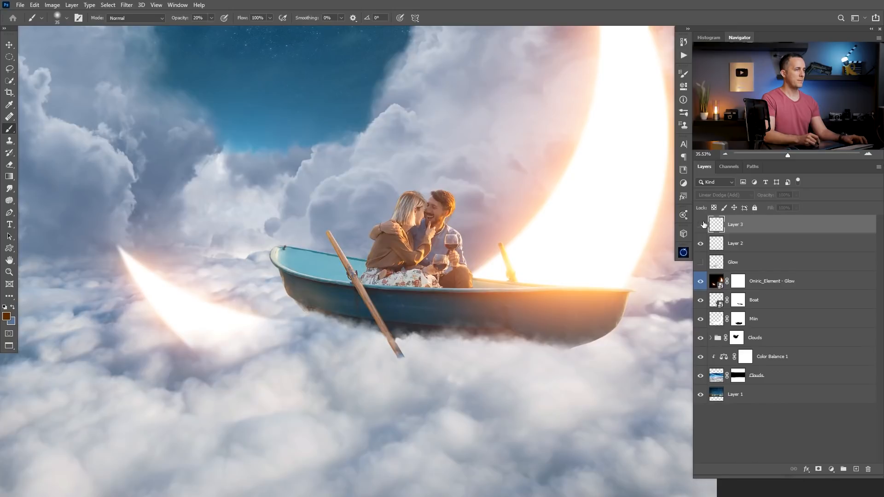
drag(704, 225, 701, 262)
scroll(449, 215, down, 1)
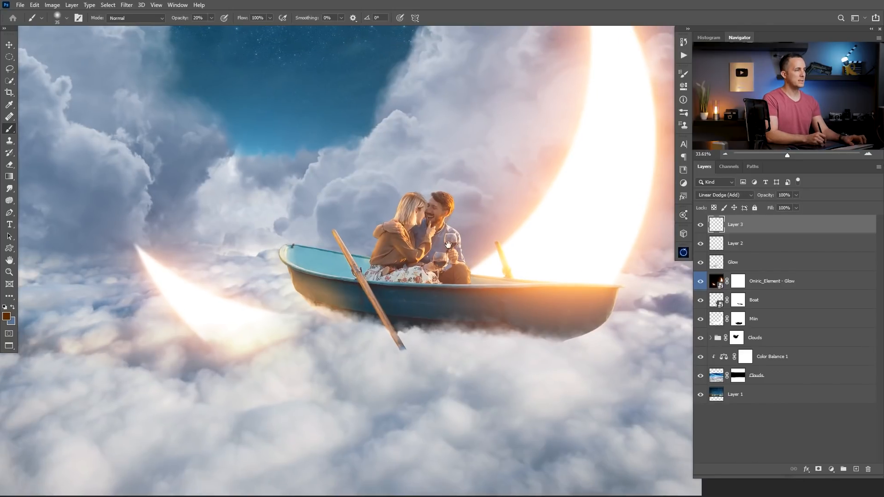
scroll(468, 251, down, 1)
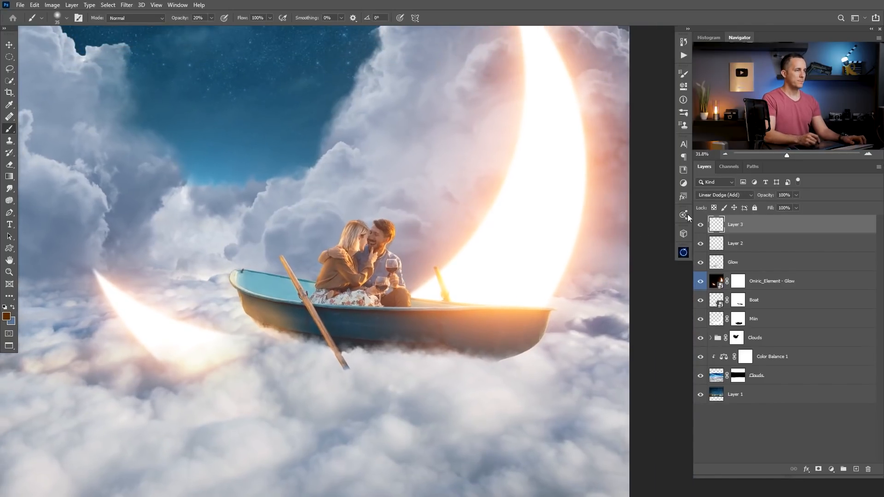
drag(700, 225, 700, 262)
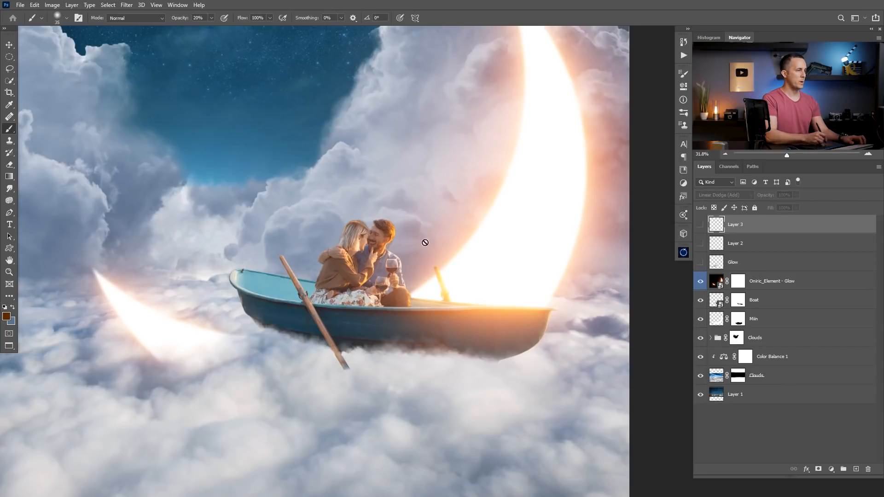
drag(700, 225, 700, 262)
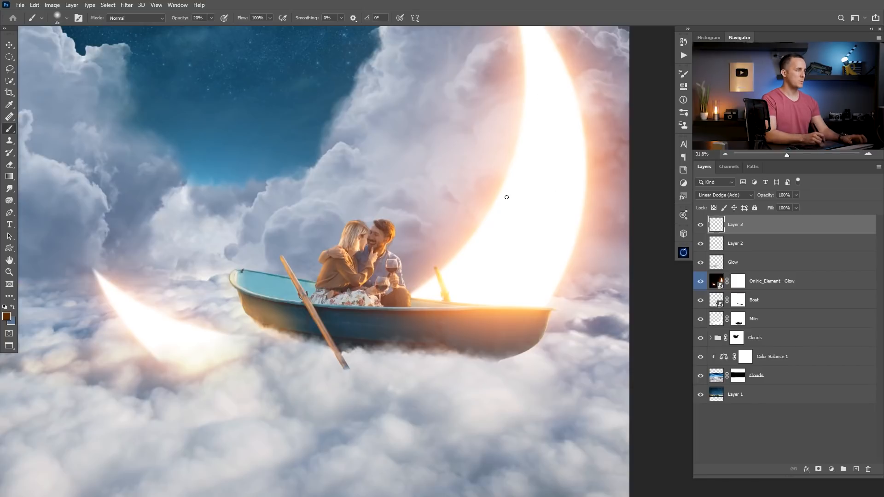
Paint warm glow onto the clouds beneath the boat's bow with a size 200 brush at 21% opacity
drag(510, 255, 541, 292)
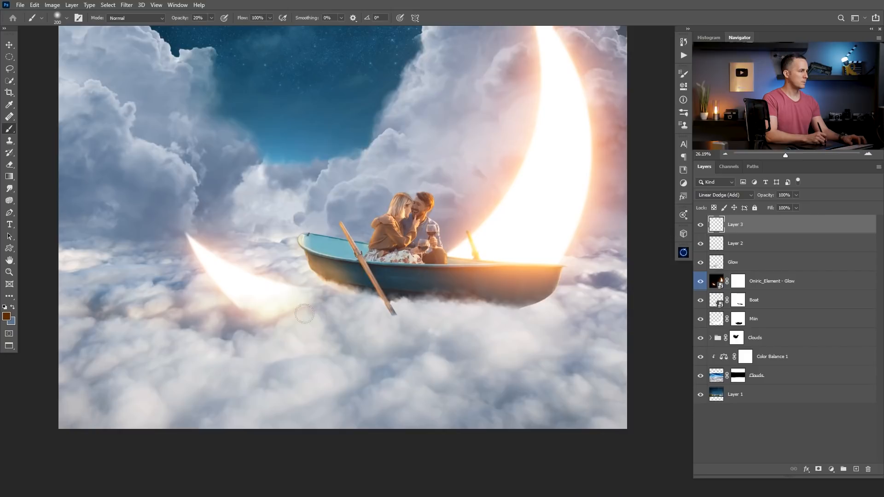
key(0)
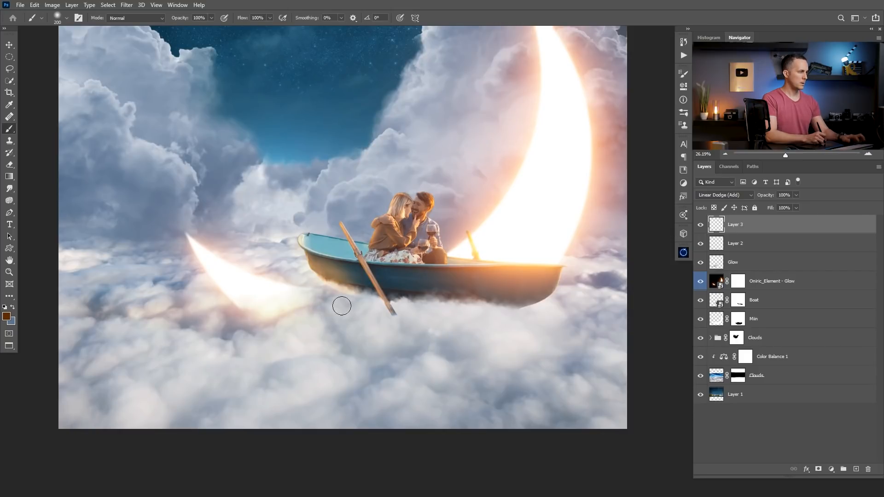
key(2)
key(1)
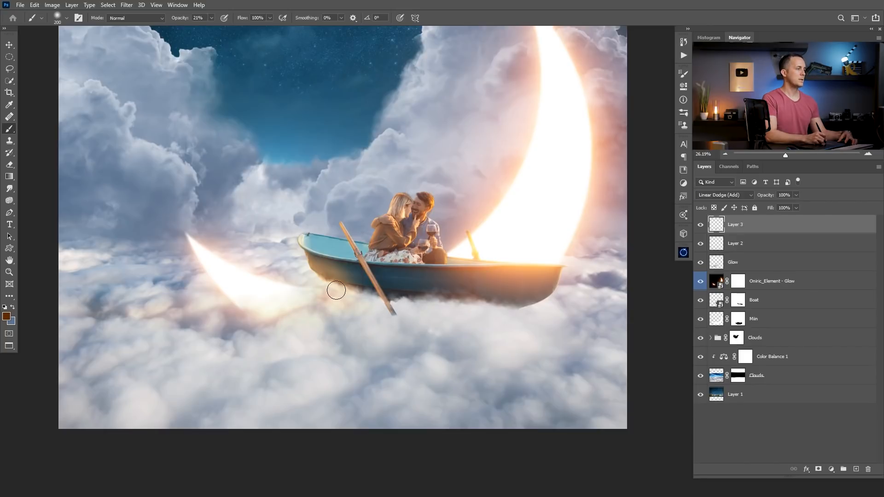
Shift the foreground to a redder dark brown, and tint the dark cloud beside the boat's stern with a size 200 brush
key(bracketright)
key(bracketright)
key(bracketright)
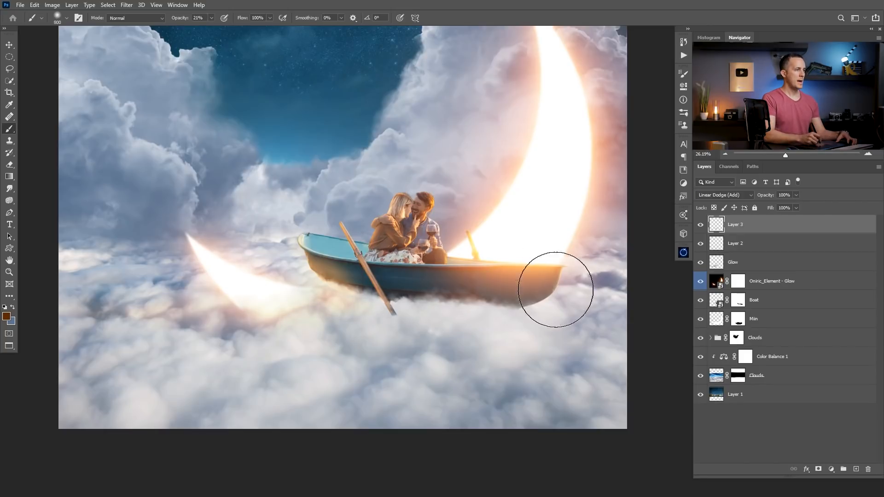
key(bracketleft)
key(bracketleft)
key(bracketleft)
key(bracketleft)
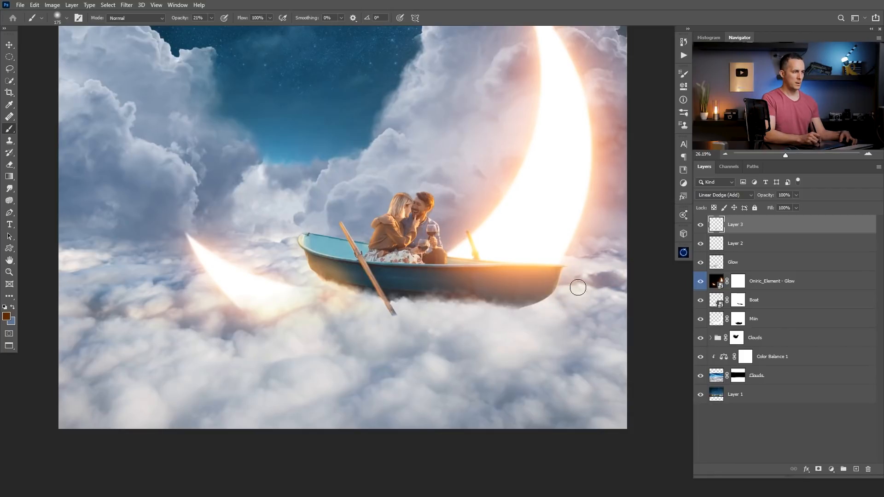
key(bracketright)
key(bracketright)
key(bracketright)
key(bracketright)
key(bracketright)
key(bracketright)
key(bracketleft)
key(bracketleft)
key(bracketleft)
key(bracketleft)
key(bracketleft)
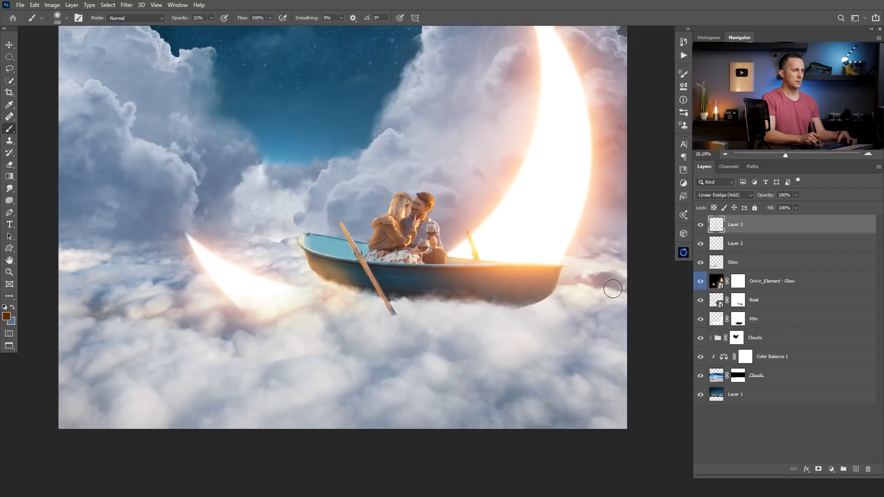
click(5, 317)
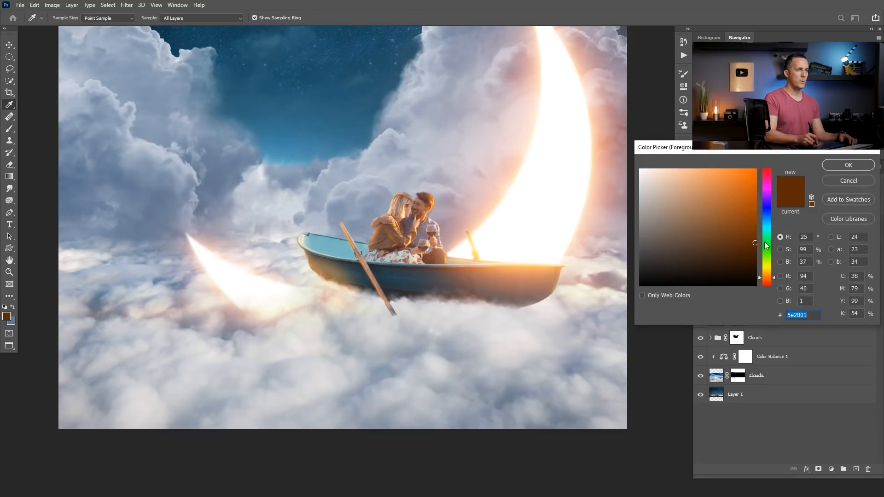
click(848, 165)
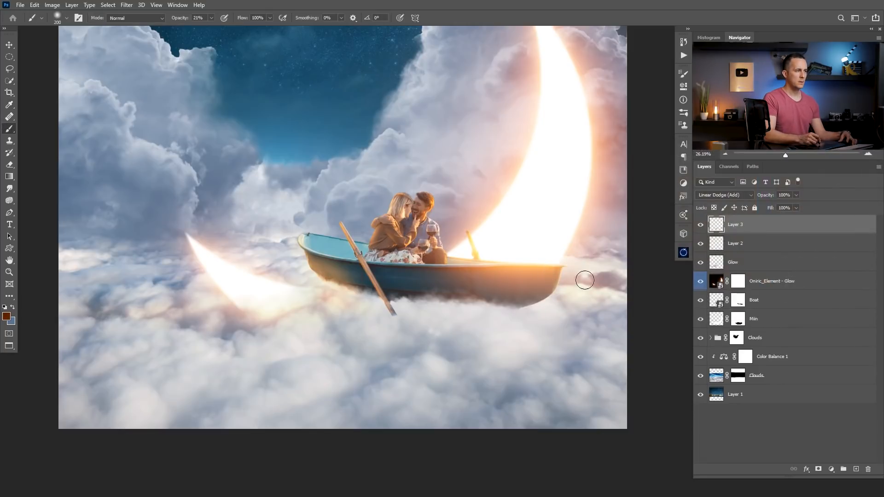
mouse_move(584, 280)
mouse_down()
mouse_move(624, 281)
mouse_move(617, 251)
mouse_up()
Paint a faint red-brown glow over the hull near the bow with brush sizes 400 and 250 at 21% opacity
key(bracketleft)
key(bracketleft)
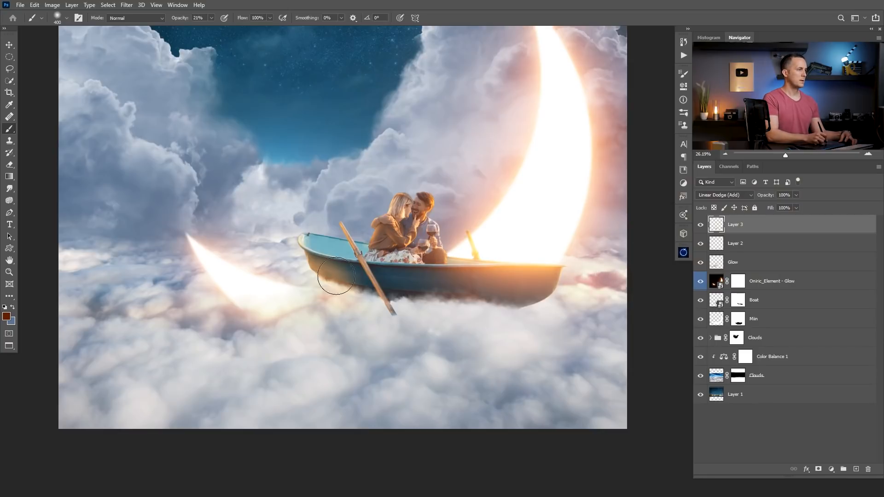
drag(295, 255, 424, 298)
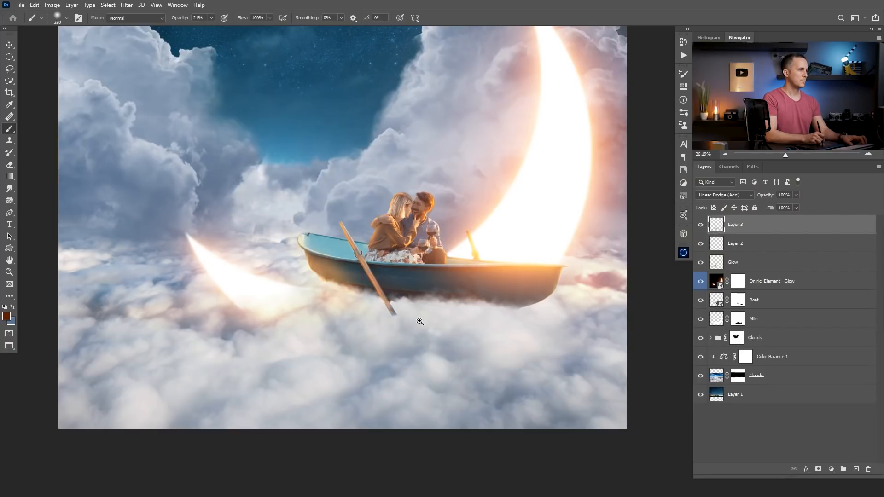
Compare the whole composite with all the glow layers, including Oniric_Element - Glow, hidden and shown
scroll(419, 323, down, 5)
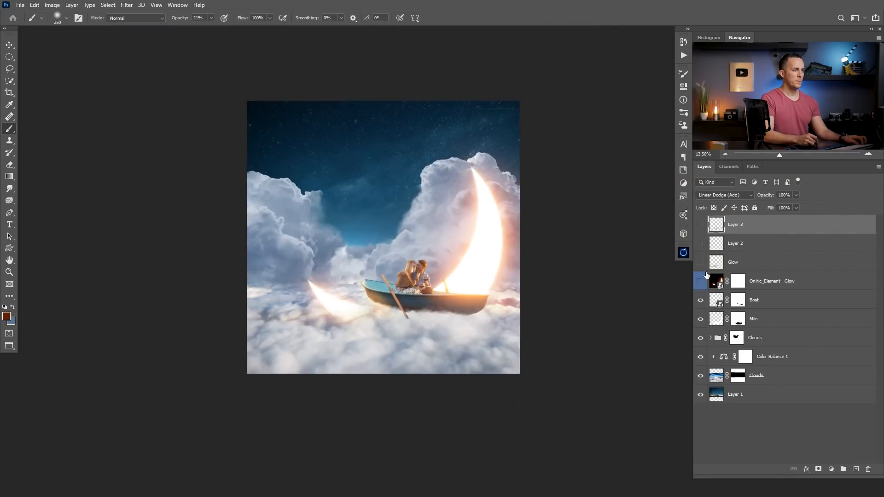
mouse_move(701, 281)
mouse_down()
mouse_move(703, 230)
mouse_move(703, 280)
mouse_up()
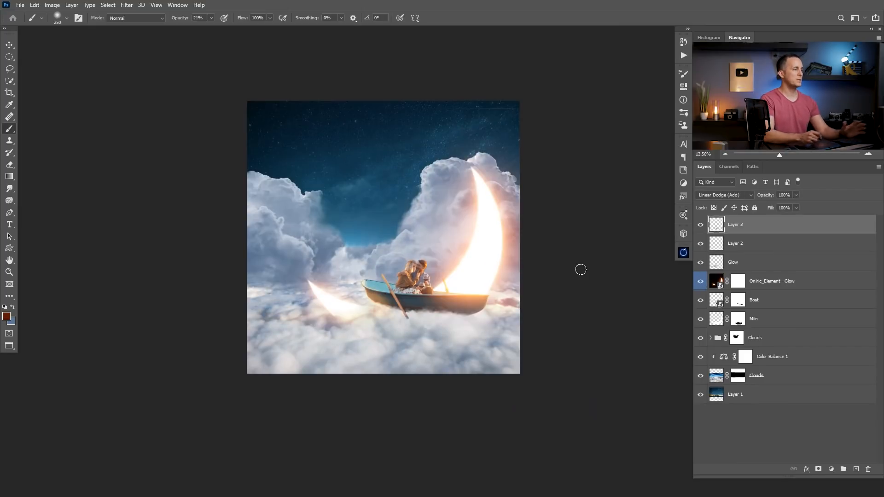
scroll(408, 295, up, 2)
scroll(412, 296, up, 2)
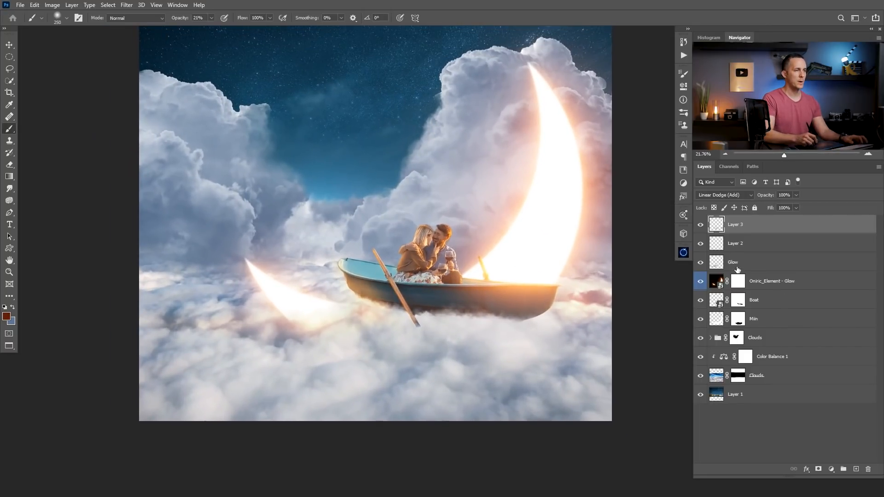
Add a clipped Curves adjustment above Gradient Map 1 in the Clouds group, brightening the midtones from input 104 to output 138
click(710, 338)
click(736, 357)
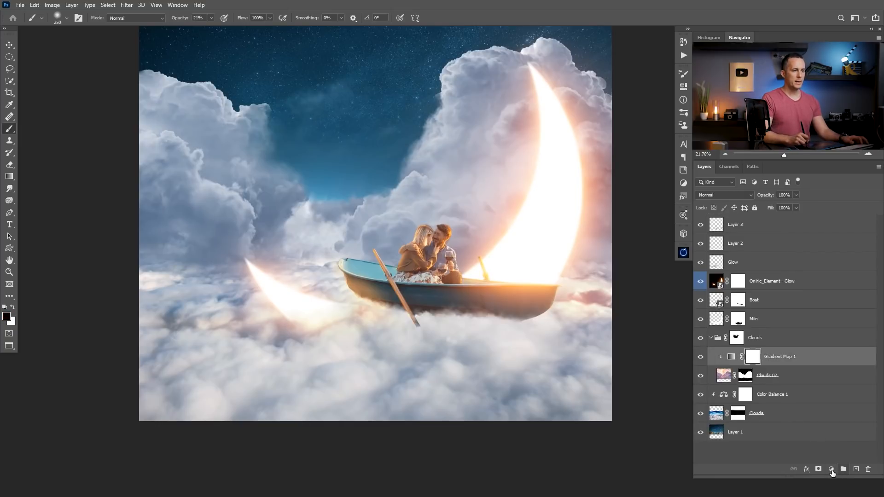
click(832, 469)
click(815, 367)
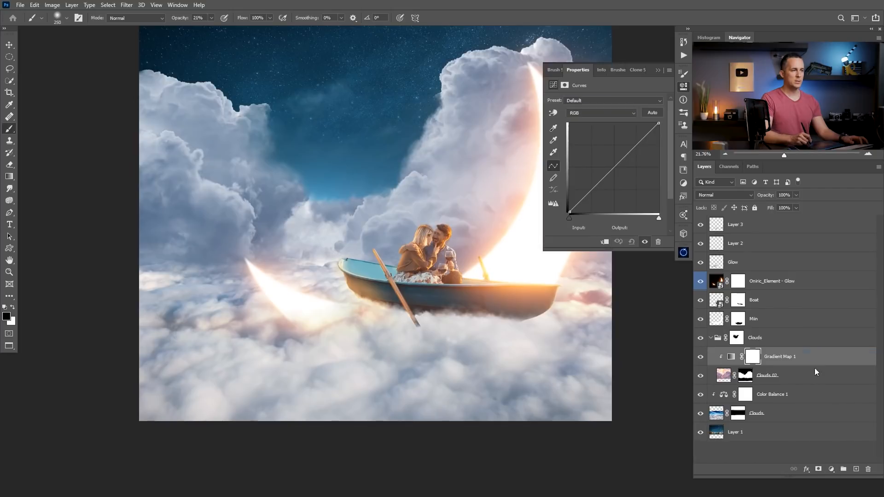
click(605, 242)
drag(608, 175, 606, 164)
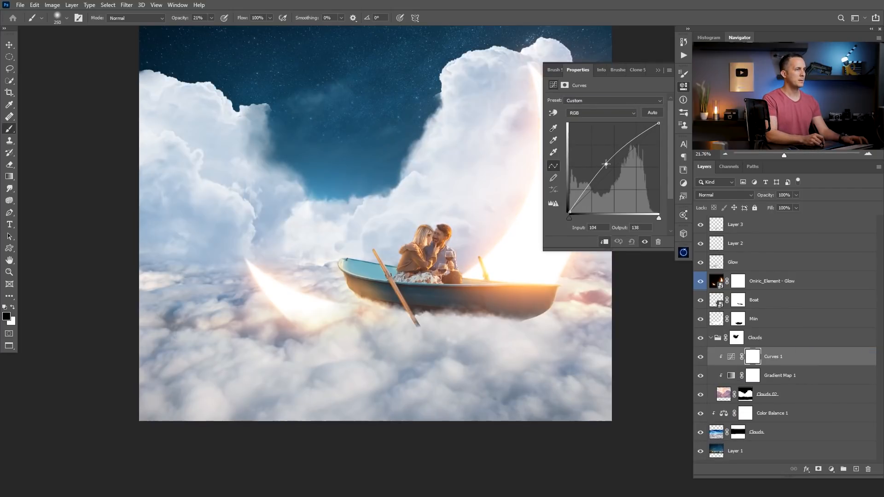
click(658, 70)
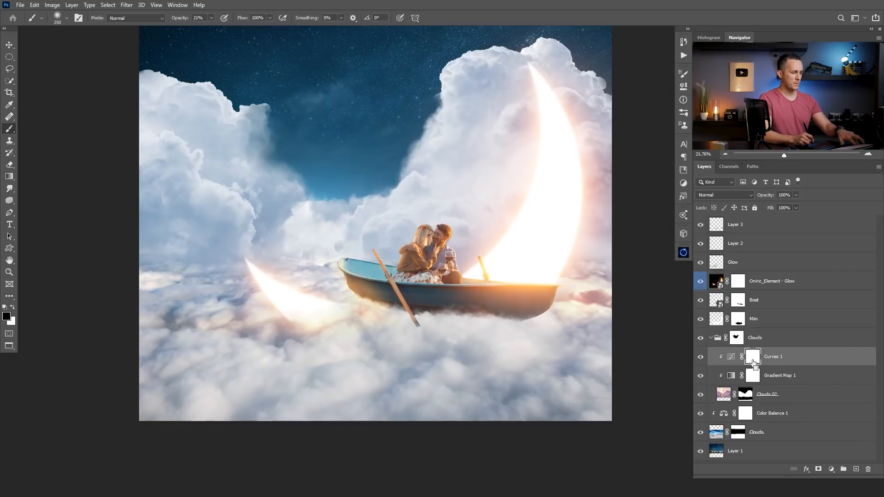
Invert the Curves 1 mask to black and choose the Cloud/Dust brush at 100% opacity
key(ctrl+i)
right_click(530, 274)
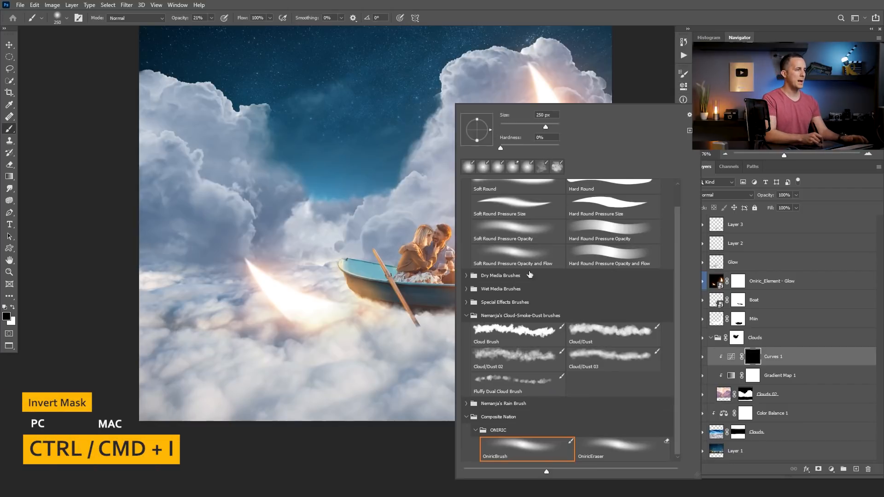
click(600, 330)
key(Return)
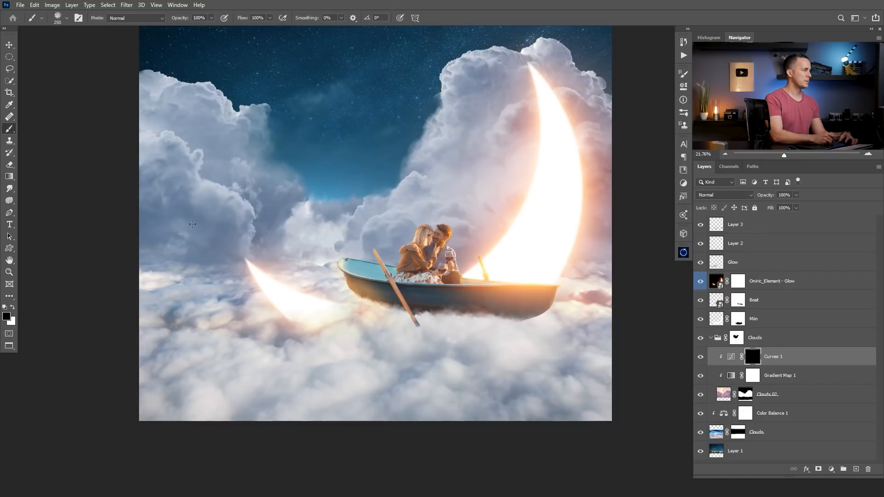
Paint white on the Curves 1 mask over the large cloud opposite the moon, using brush size 400 at 20% opacity
key(x)
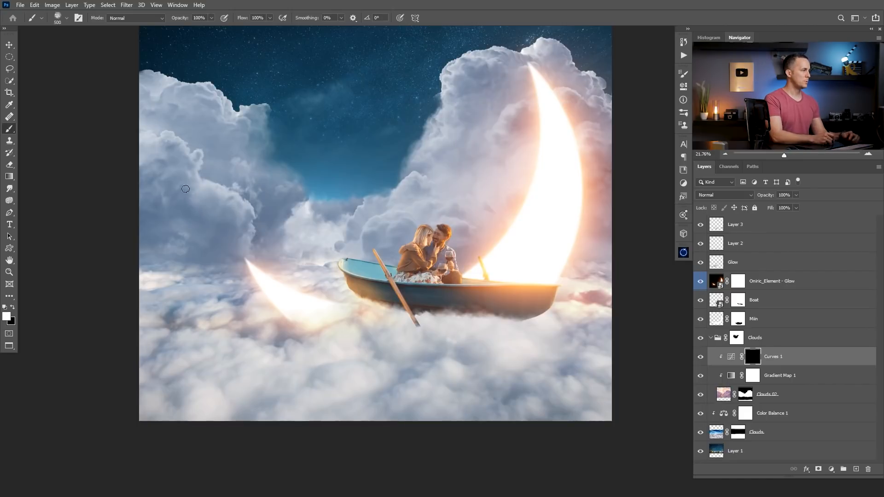
click(192, 205)
key(2)
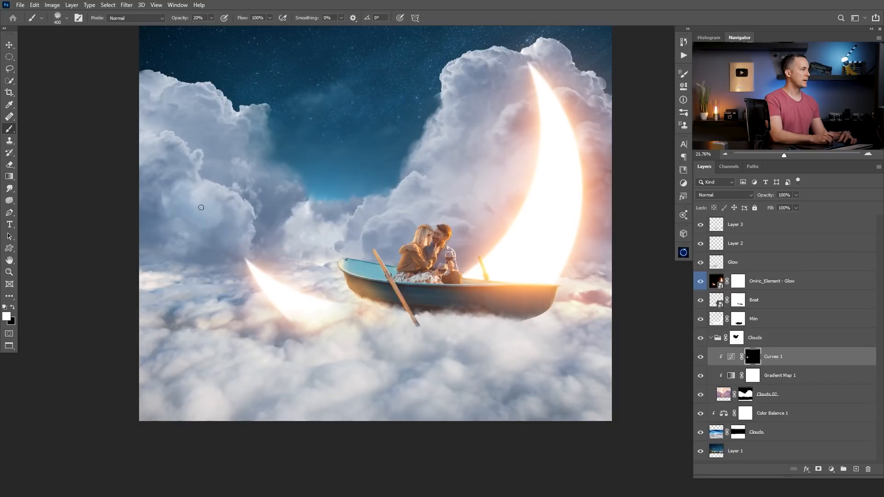
mouse_move(212, 112)
mouse_down()
mouse_move(164, 95)
mouse_move(191, 103)
mouse_move(243, 194)
mouse_up()
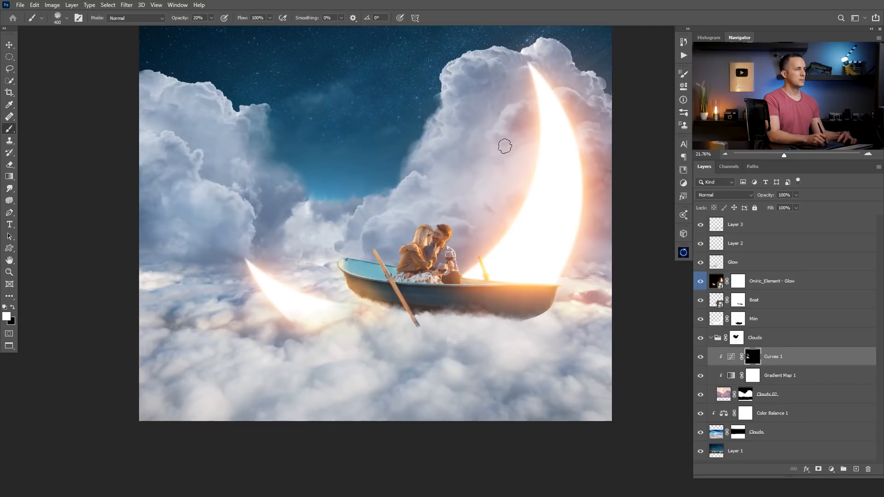
Choose the Cloud/Dust 02 brush at size 250 and 50% opacity and paint white on the mask over the low clouds behind the boat
right_click(474, 180)
click(538, 364)
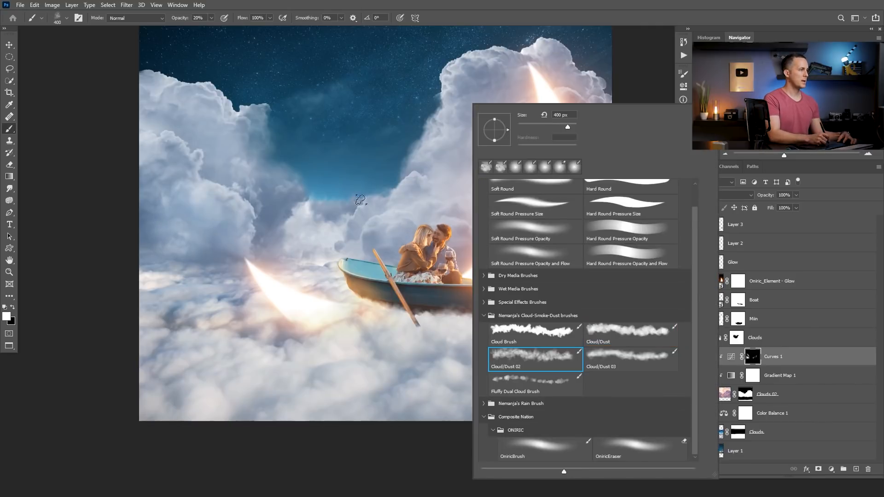
key(Return)
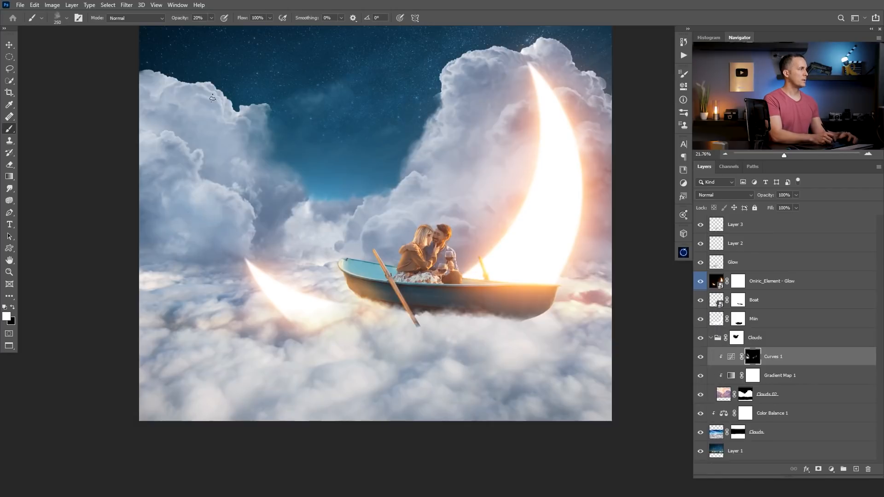
key(5)
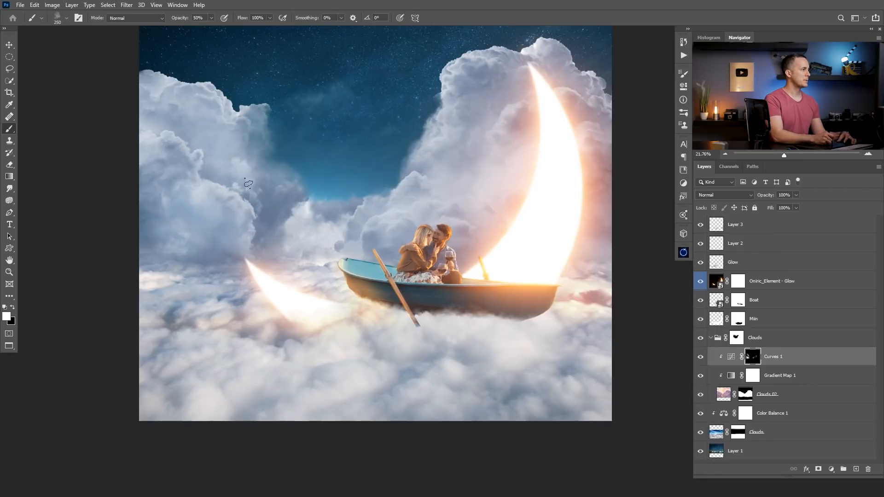
mouse_move(315, 223)
mouse_down()
mouse_move(289, 247)
mouse_move(271, 241)
mouse_move(272, 190)
mouse_move(261, 233)
mouse_up()
mouse_move(382, 217)
mouse_down()
mouse_move(372, 229)
mouse_move(355, 207)
mouse_move(401, 202)
mouse_move(393, 231)
mouse_up()
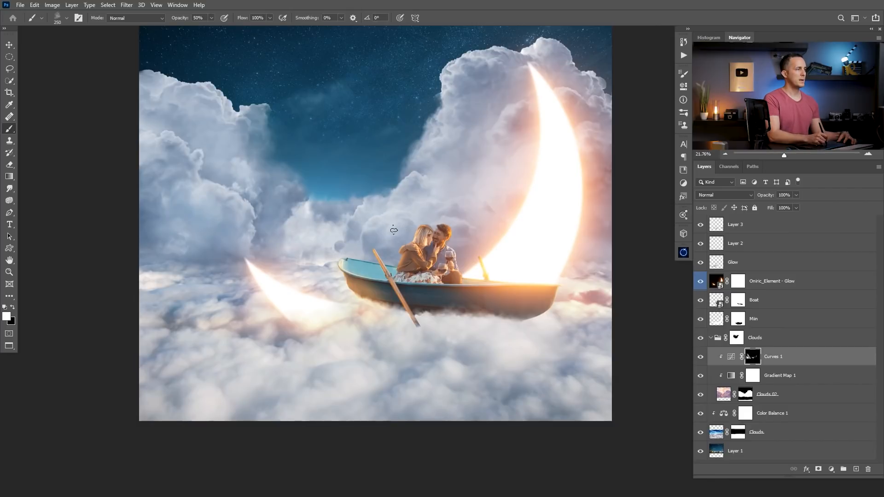
Continue painting white on the Curves 1 mask over the cloud around the moon and the opposite cloud bank at 50% opacity
mouse_move(462, 143)
mouse_down()
mouse_move(440, 133)
mouse_move(479, 69)
mouse_move(529, 60)
mouse_move(503, 138)
mouse_move(517, 208)
mouse_up()
drag(578, 203, 597, 187)
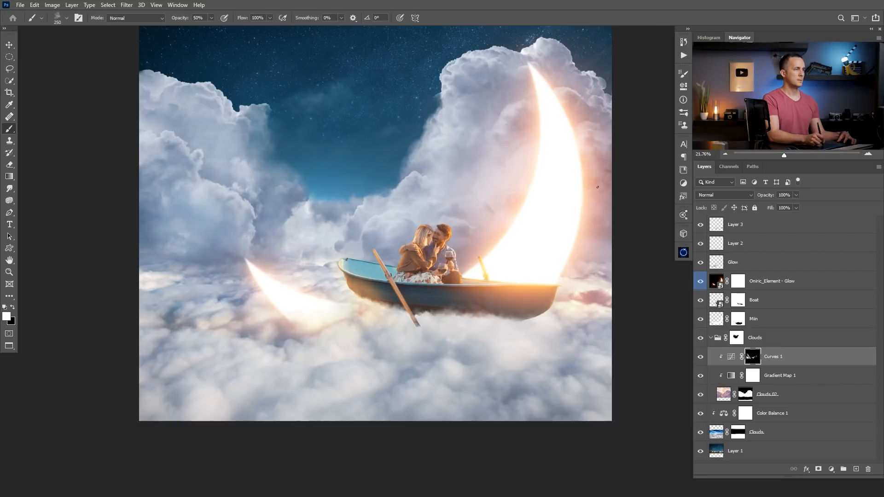
drag(557, 106, 536, 150)
mouse_move(495, 235)
mouse_down()
mouse_move(465, 251)
mouse_move(366, 243)
mouse_move(397, 243)
mouse_move(218, 207)
mouse_up()
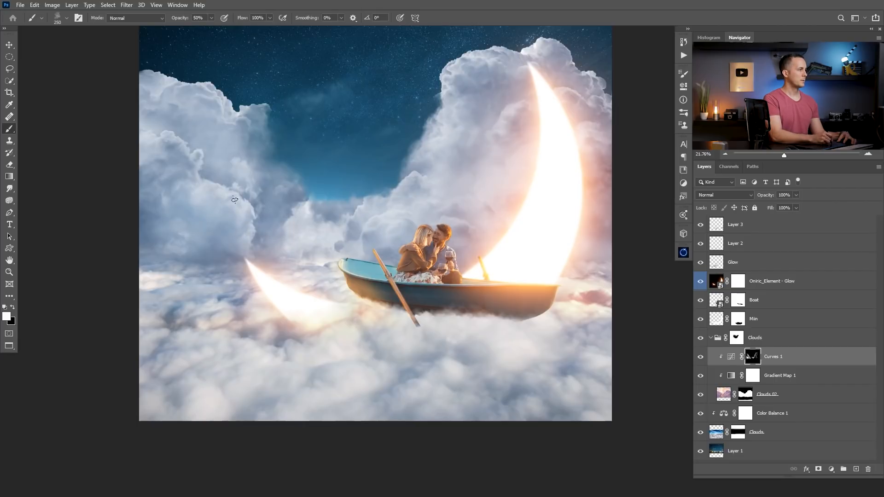
mouse_move(184, 164)
mouse_down()
mouse_move(158, 168)
mouse_move(161, 133)
mouse_move(211, 114)
mouse_move(195, 87)
mouse_move(200, 104)
mouse_move(154, 92)
mouse_move(239, 157)
mouse_up()
mouse_move(153, 216)
mouse_down()
mouse_move(176, 253)
mouse_move(241, 224)
mouse_up()
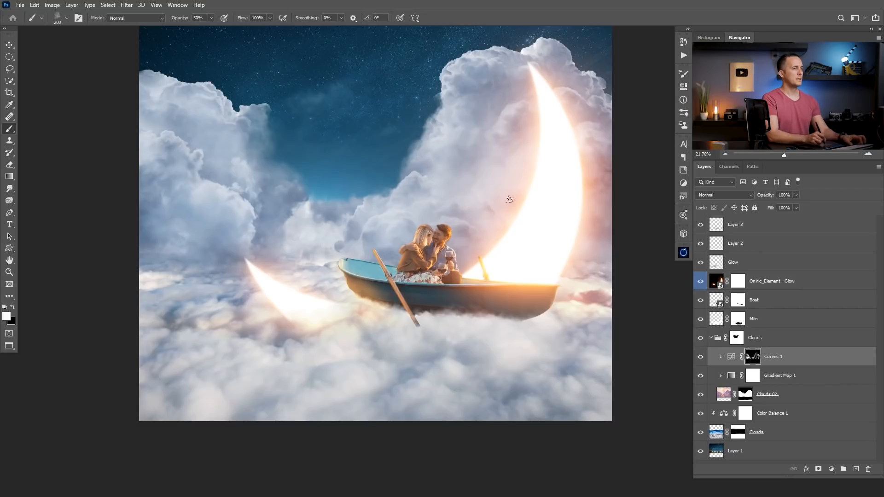
Compare the whole composite with the Curves 1 cloud highlights hidden and shown
scroll(509, 200, down, 3)
click(700, 358)
click(700, 355)
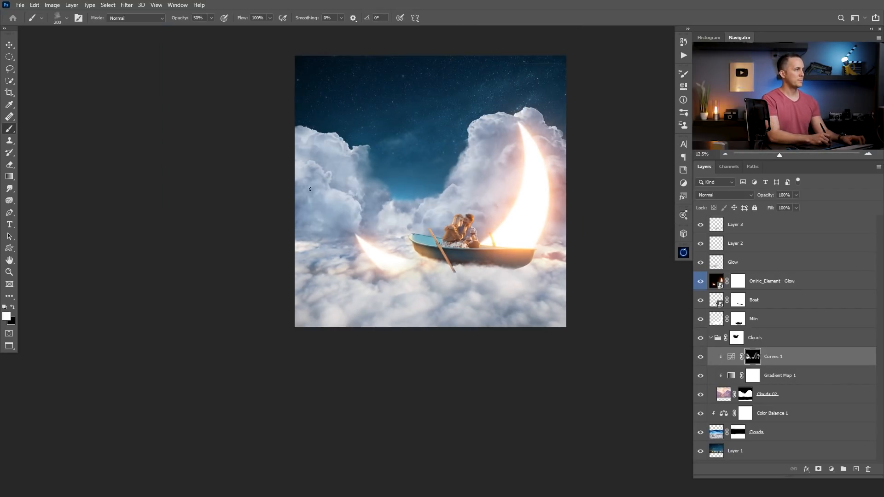
Raise the midtone point of the Curves 1 adjustment slightly to brighten the painted cloud highlights
double_click(732, 357)
drag(605, 163, 605, 157)
click(658, 70)
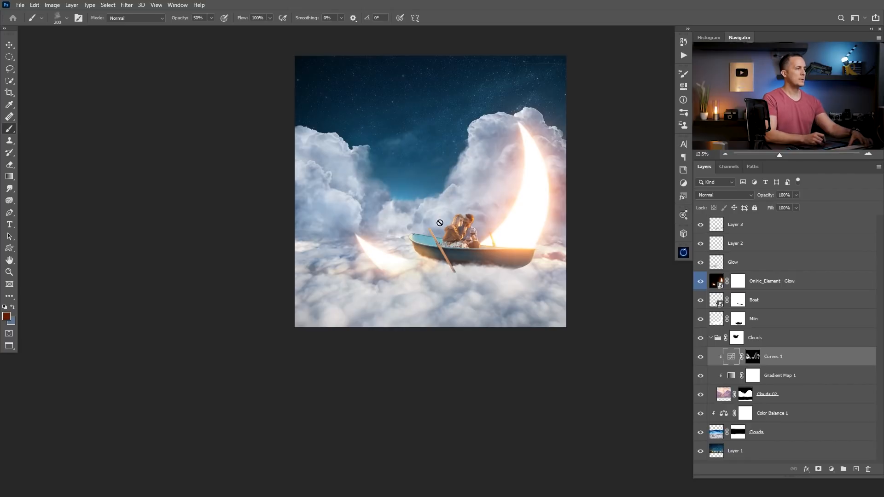
Add a Hue/Saturation adjustment directly above Layer 1, with Hue -7 and Saturation -4, to shift the night sky's colour
drag(437, 178, 400, 179)
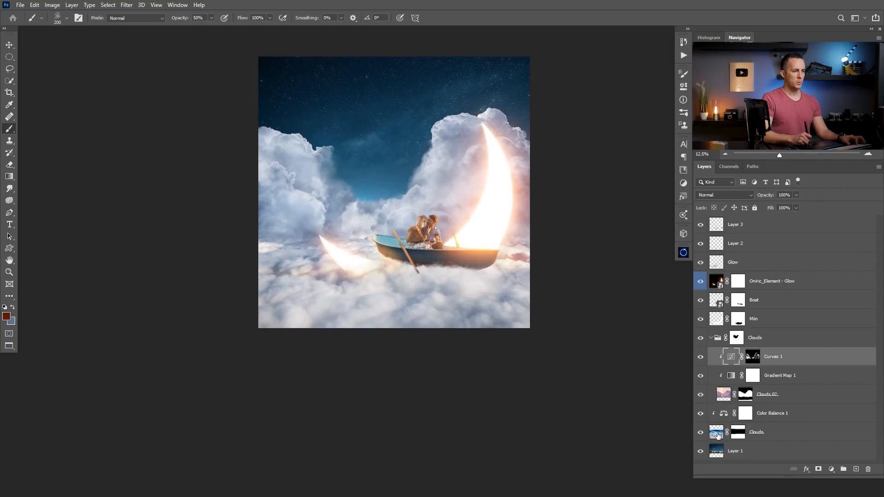
click(719, 453)
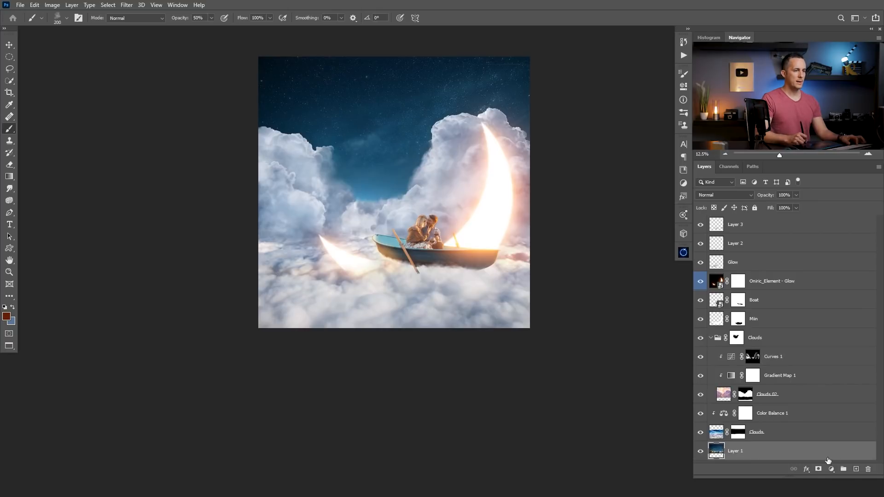
click(832, 469)
click(827, 382)
drag(605, 135, 600, 133)
drag(382, 246, 392, 303)
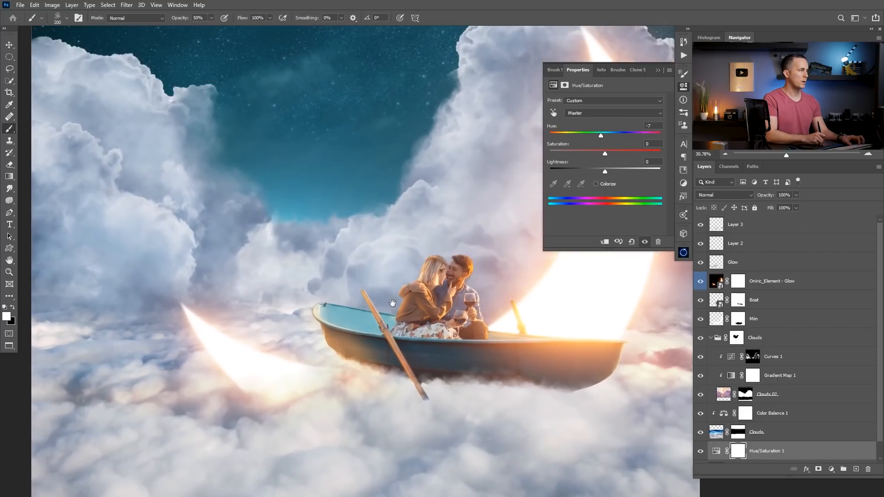
drag(452, 237, 426, 222)
drag(434, 163, 421, 185)
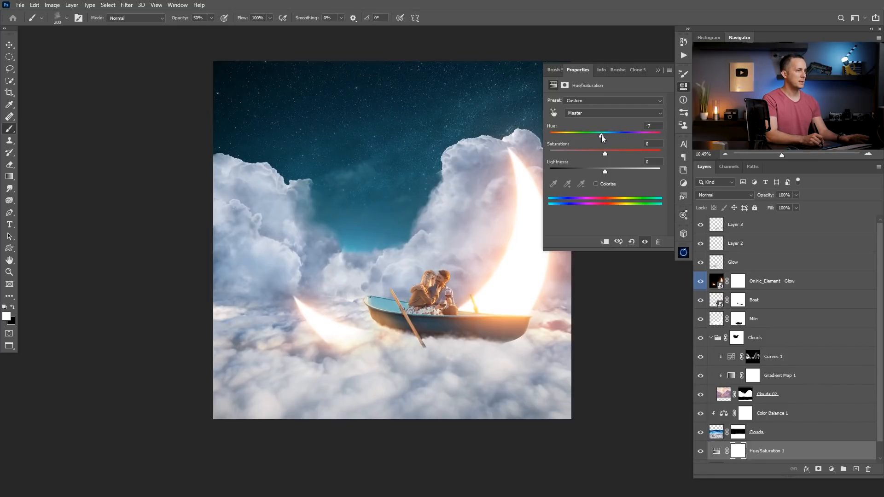
mouse_move(606, 154)
mouse_down()
mouse_move(593, 154)
mouse_move(603, 153)
mouse_up()
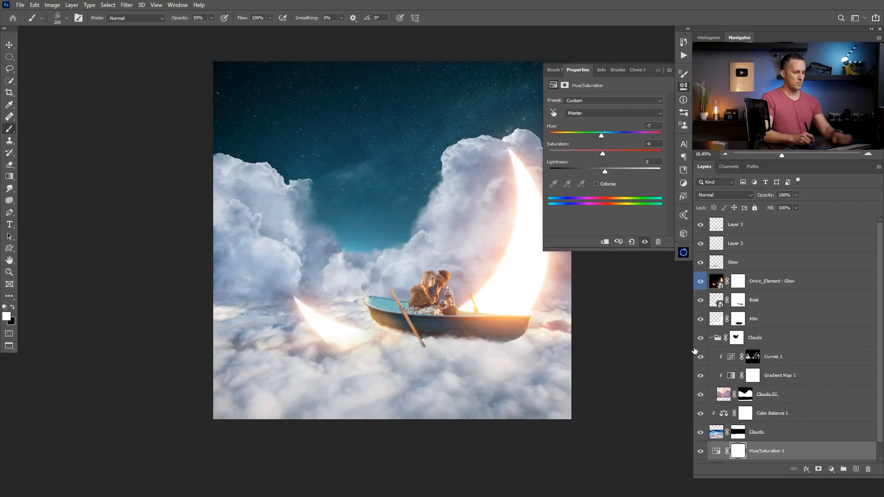
Add a Curves adjustment above Hue/Saturation 1 and lift its midtones to brighten the sky
click(826, 470)
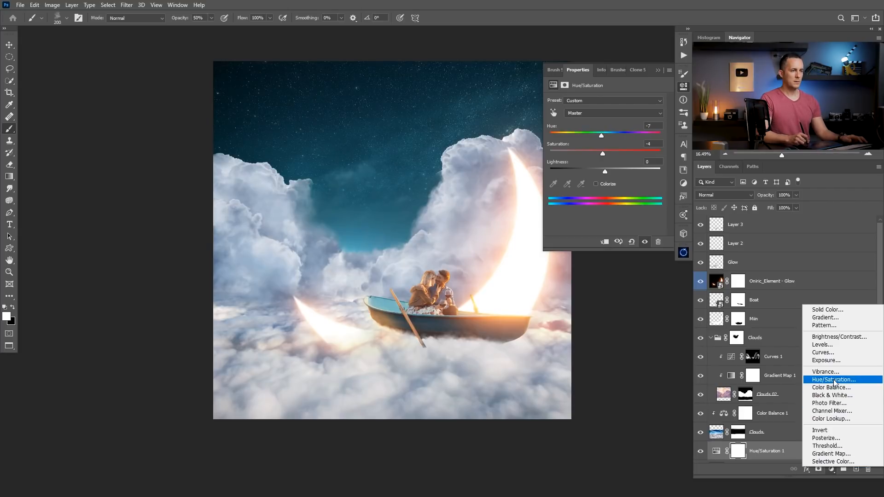
click(838, 351)
drag(605, 176, 606, 163)
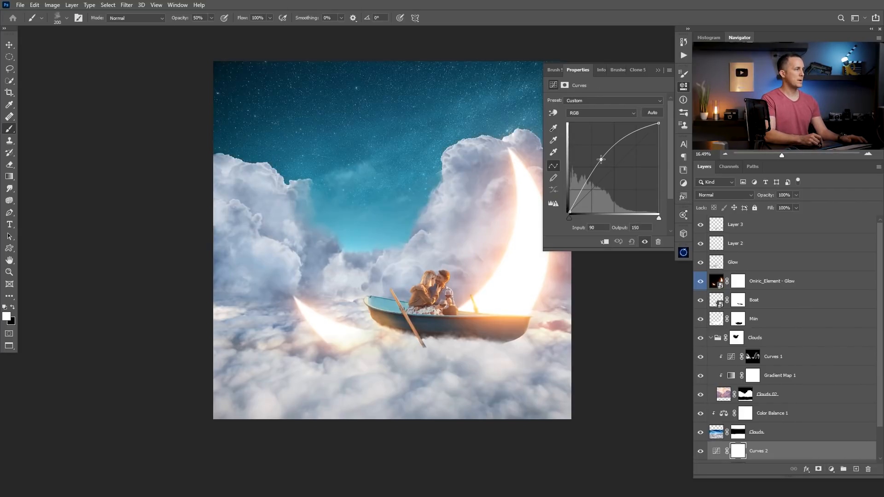
Set the blend mode of the Curves 2 adjustment to Luminosity
scroll(874, 388, down, 2)
click(732, 437)
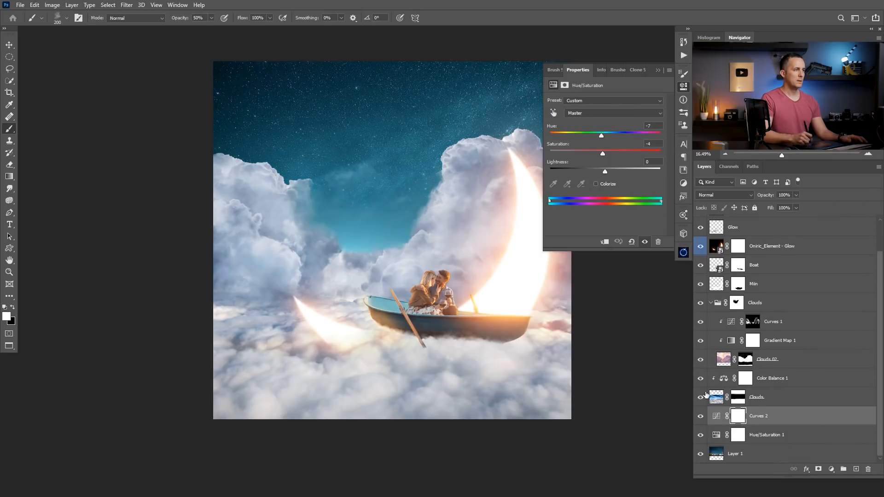
click(718, 415)
click(723, 195)
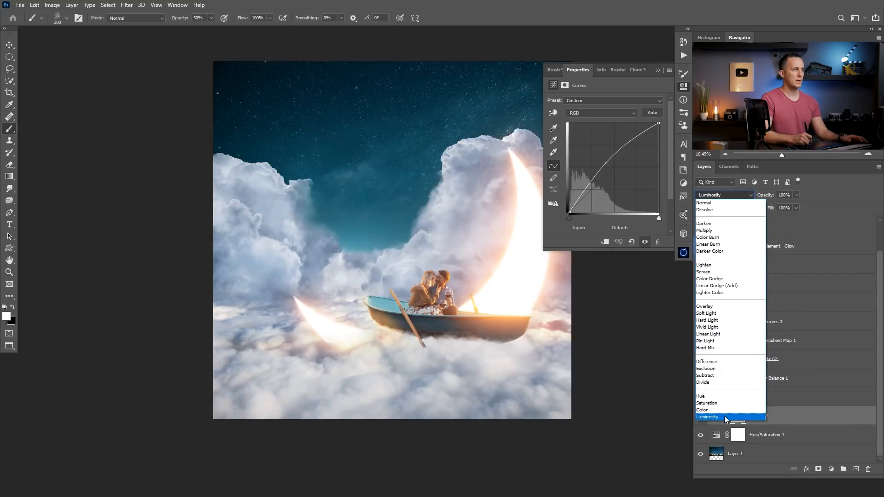
click(724, 417)
click(658, 70)
Set the Hue of the Hue/Saturation 1 adjustment to -4 and reduce its saturation further
drag(465, 229, 436, 240)
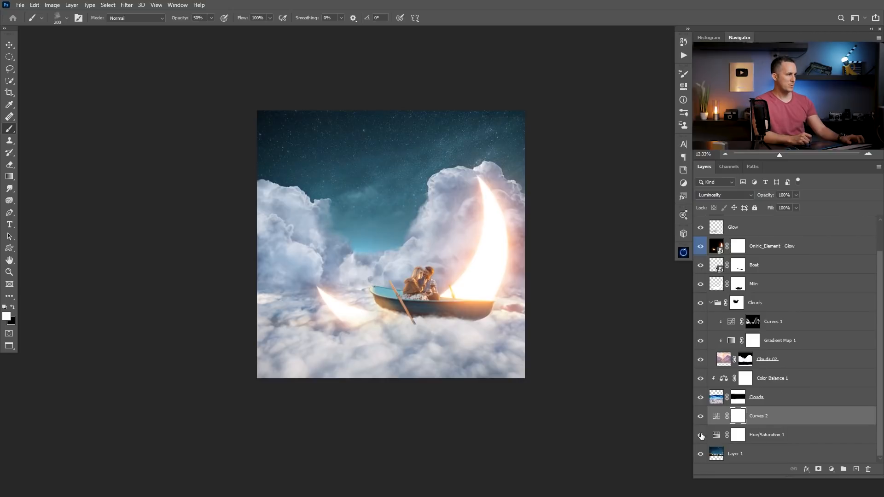
double_click(716, 435)
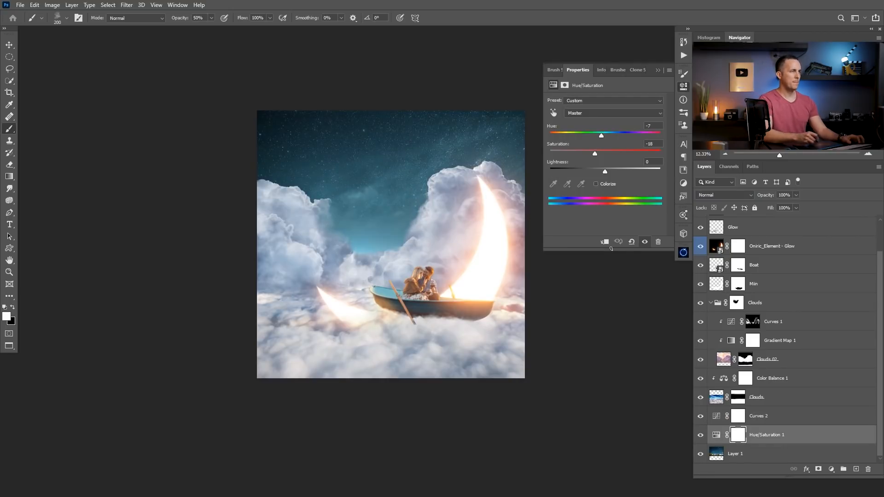
click(655, 125)
text(-4)
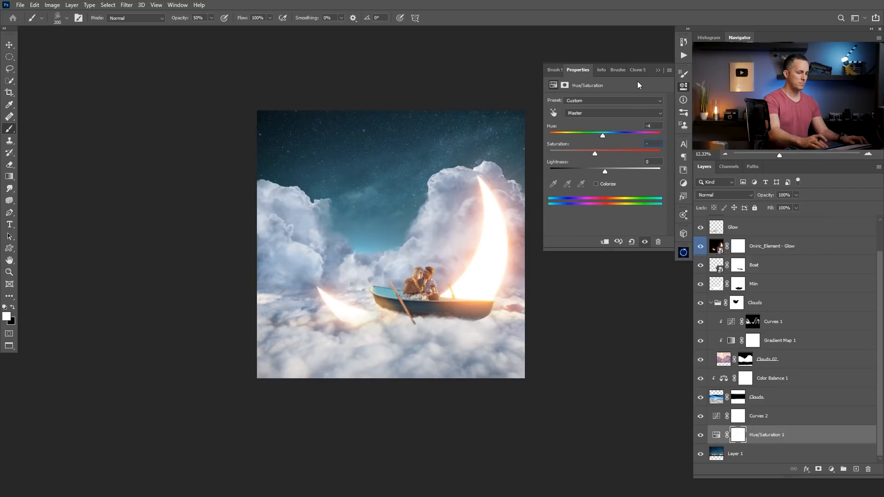
click(664, 69)
Paste the copied comet image above Layer 3 and name its layer Comet
scroll(454, 261, up, 2)
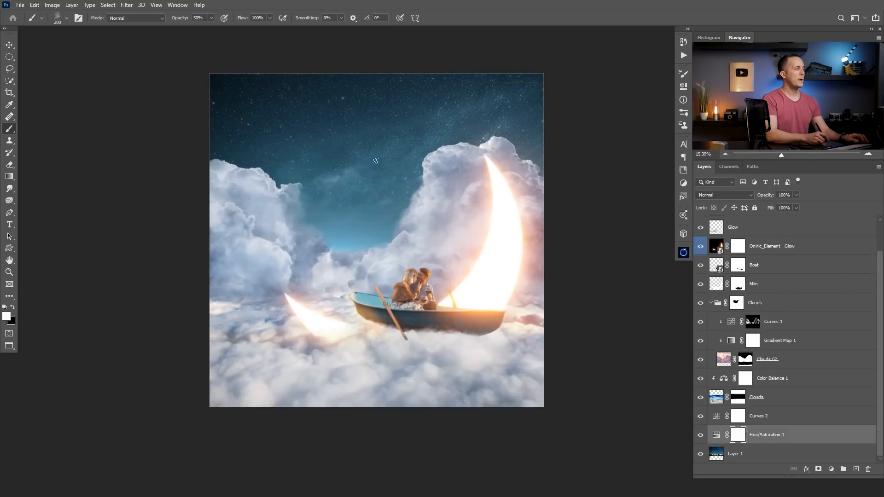
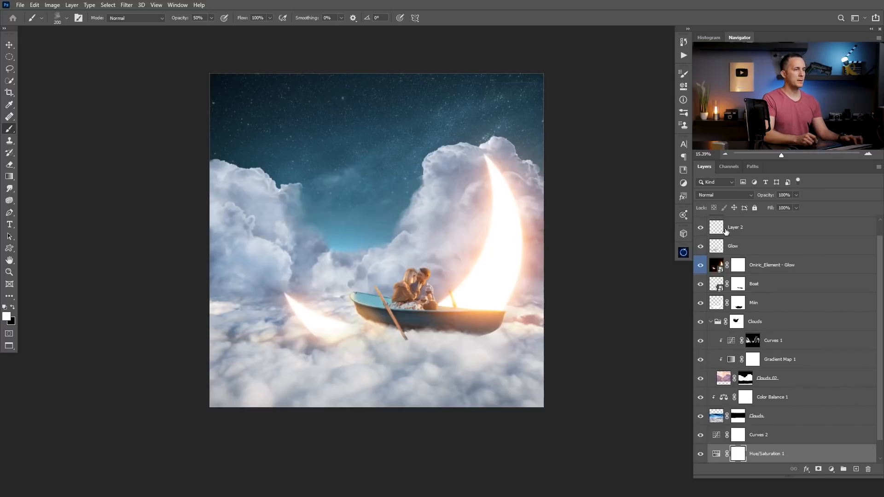
drag(880, 253, 877, 224)
click(725, 227)
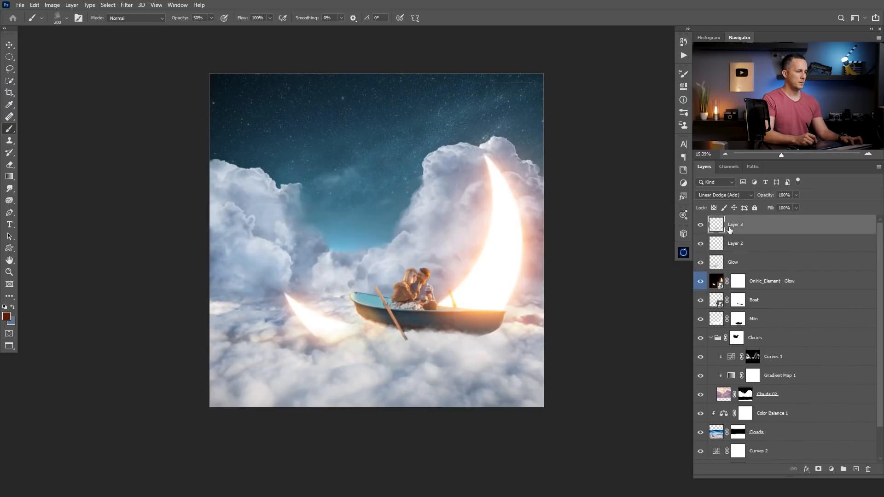
key(ctrl+v)
double_click(738, 224)
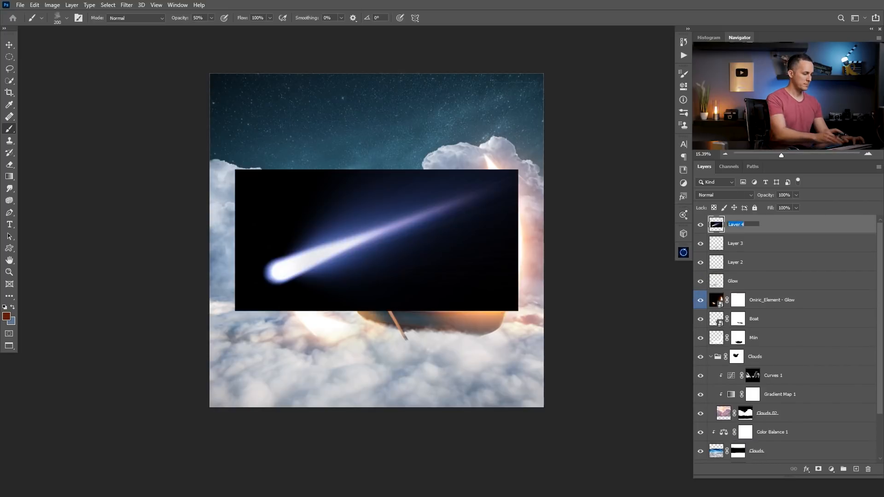
text(Come)
key(Return)
Set the Comet layer's blend mode to Screen and move the comet up into the sky between the clouds
click(724, 194)
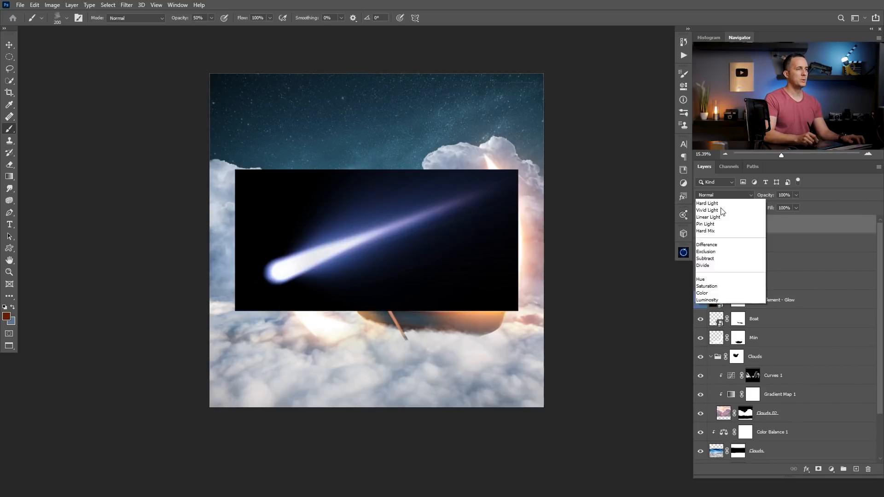
click(721, 273)
scroll(410, 227, up, 1)
key(v)
drag(370, 223, 360, 151)
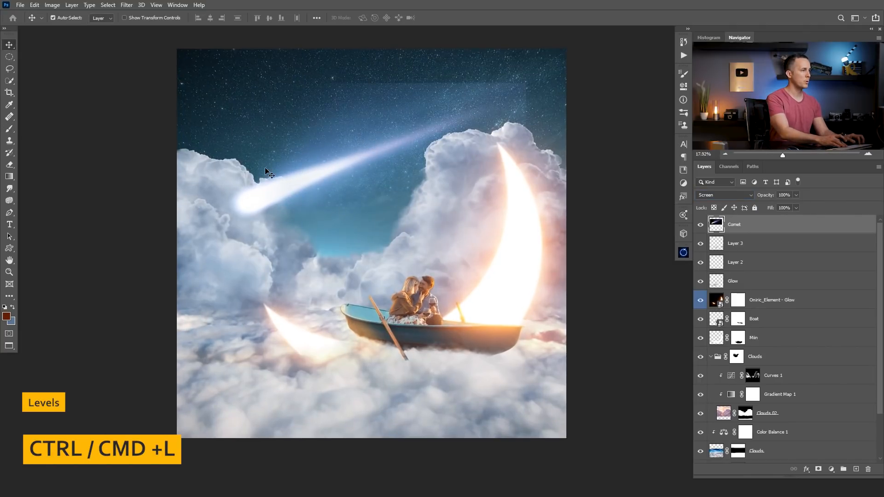
Apply Levels to the Comet layer with the black input level at 37 to remove the visible image edges
key(ctrl+l)
drag(184, 103, 148, 118)
mouse_move(74, 217)
mouse_down()
mouse_move(95, 212)
mouse_move(87, 211)
mouse_up()
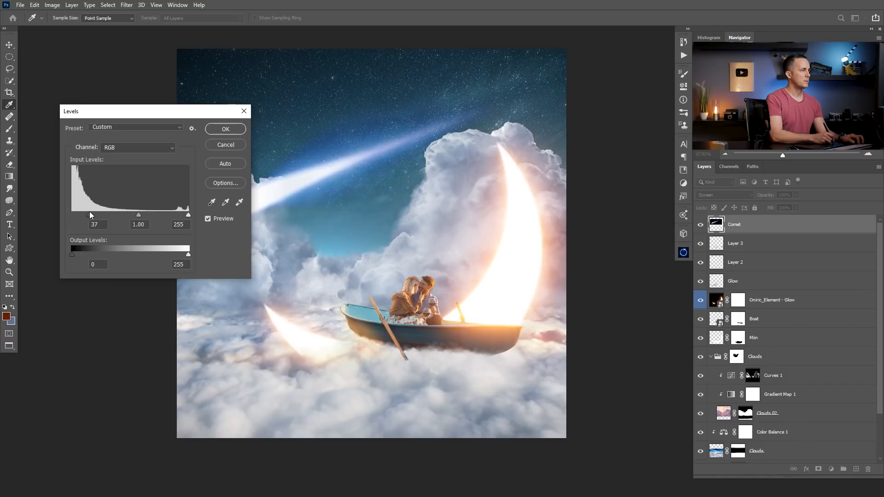
click(232, 129)
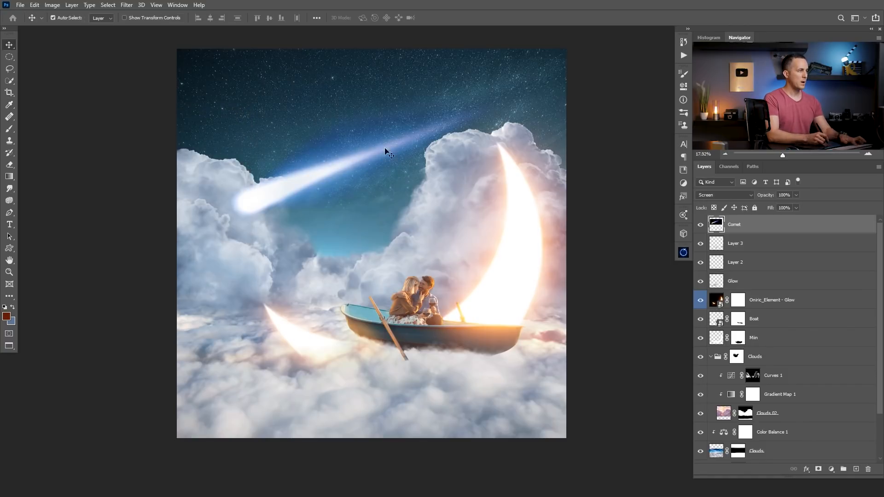
Scale the comet to about 31.48%, rotate it about -15.1°, and place it high in the open sky
key(ctrl+t)
drag(535, 83, 415, 138)
drag(394, 171, 403, 85)
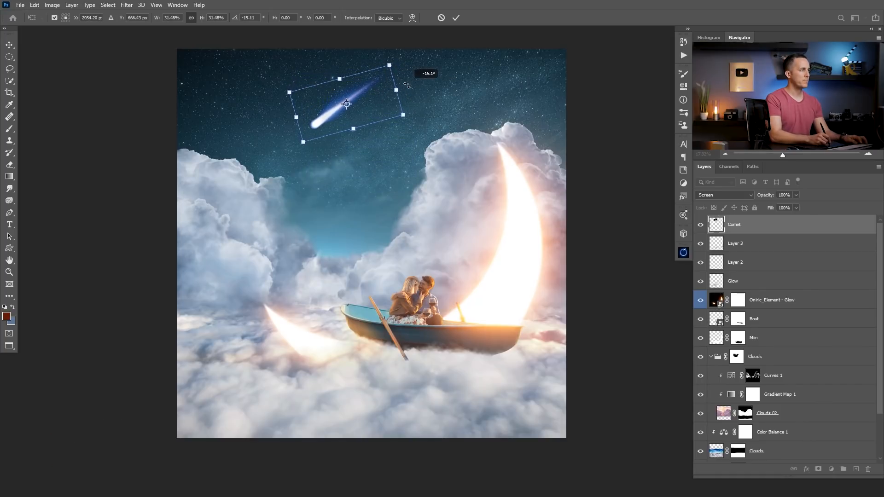
key(Return)
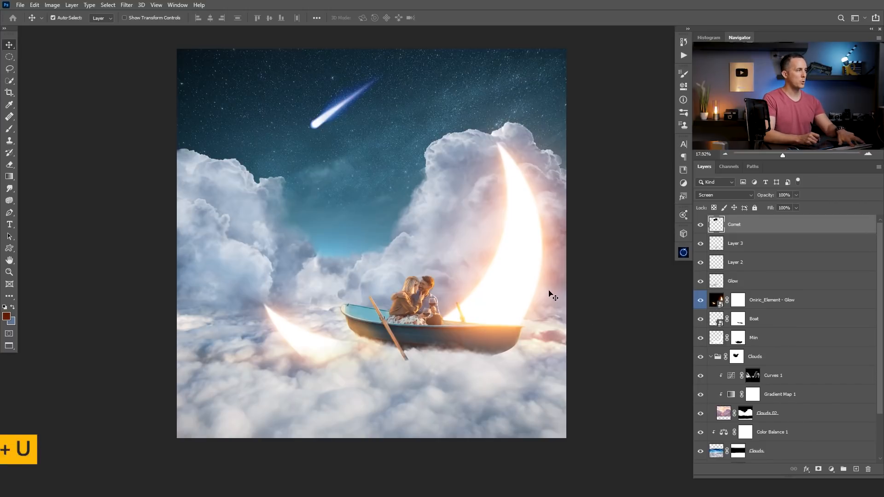
Recolour the comet from blue to warm orange with Hue/Saturation, setting the hue to about +150
key(ctrl+u)
drag(653, 153, 694, 155)
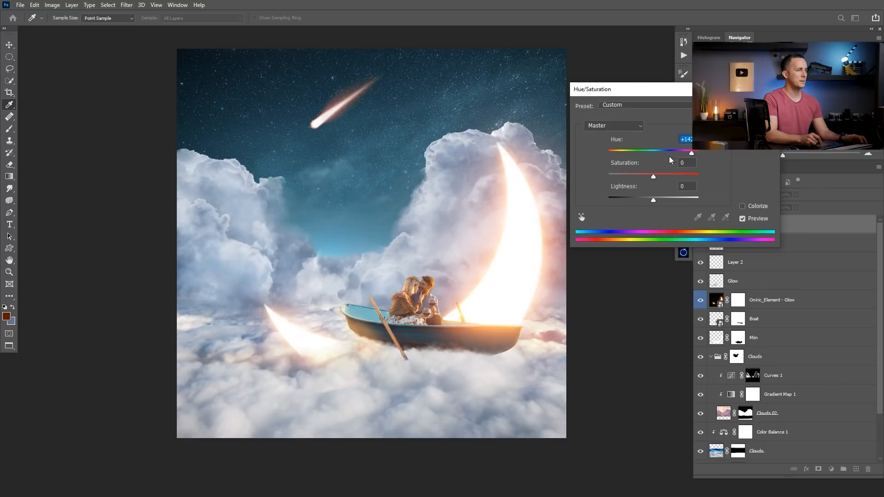
drag(694, 156, 701, 157)
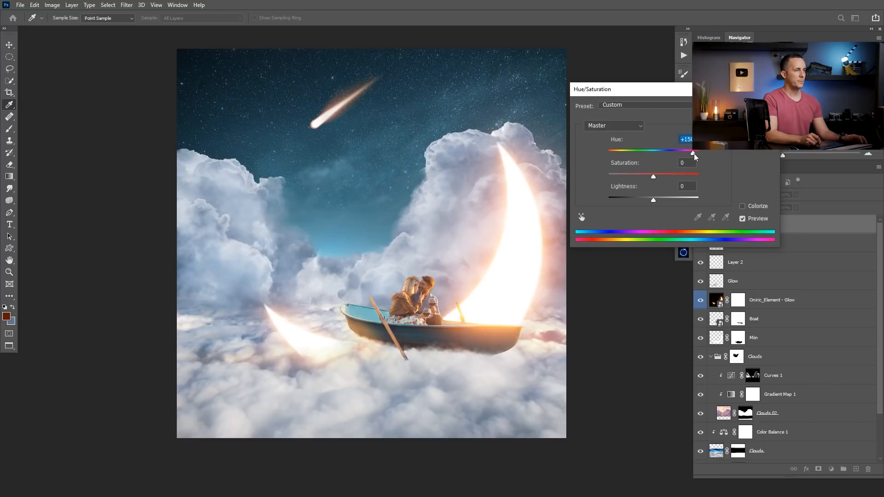
mouse_move(654, 179)
mouse_down()
mouse_move(642, 178)
mouse_move(655, 178)
mouse_up()
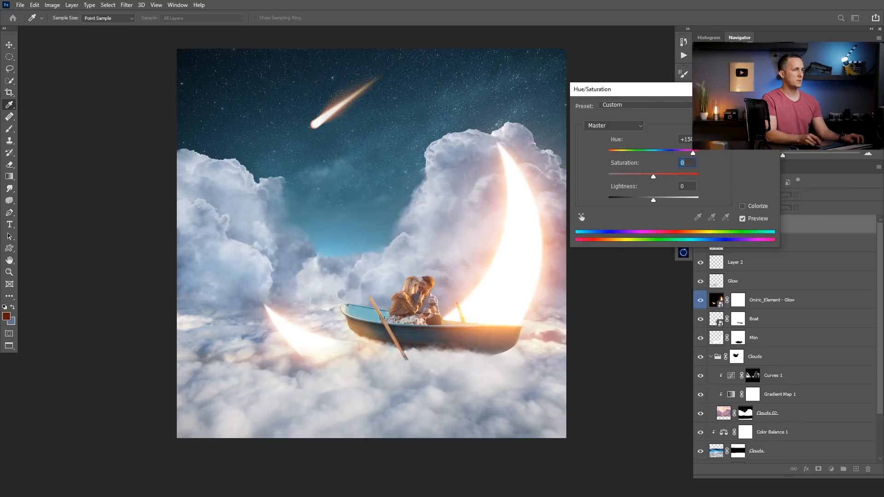
key(Return)
Shift the orange comet slightly higher in the sky and fine-tune it with Free Transform
drag(332, 116, 331, 107)
key(ctrl+t)
drag(416, 82, 415, 79)
key(Return)
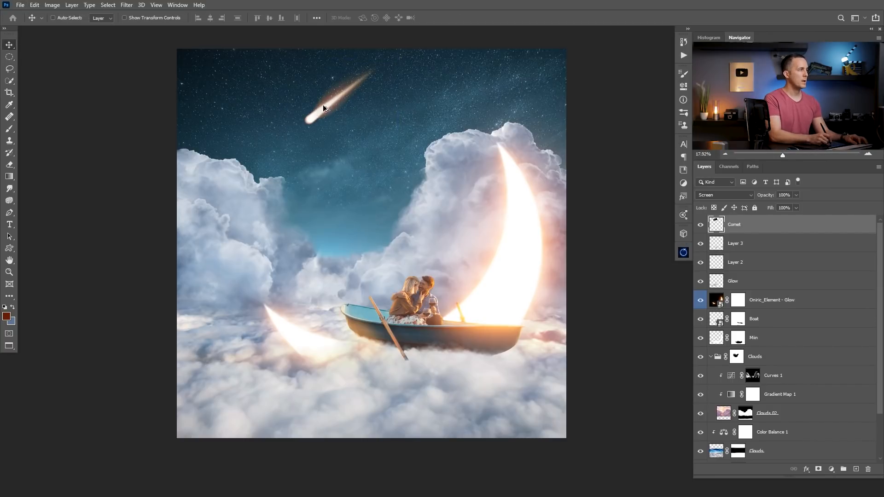
Duplicate the comet, scale the copy down and place it in the sky above the right-hand cloud
drag(323, 108, 358, 159)
key(ctrl+t)
drag(434, 106, 414, 120)
key(Return)
Duplicate the smaller comet into the gap between the clouds, shrink it, and add further copies at the left and right edges of the sky
drag(385, 154, 359, 217)
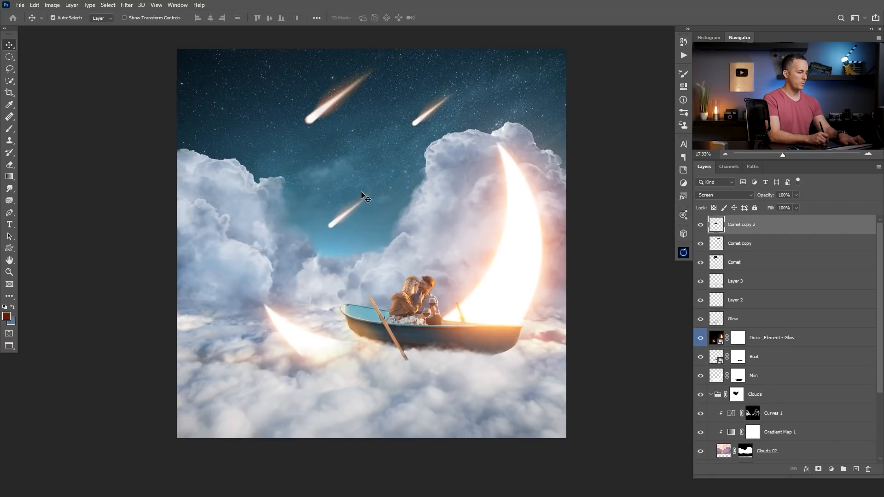
key(ctrl+t)
drag(366, 184, 579, 49)
key(Return)
scroll(440, 219, down, 1)
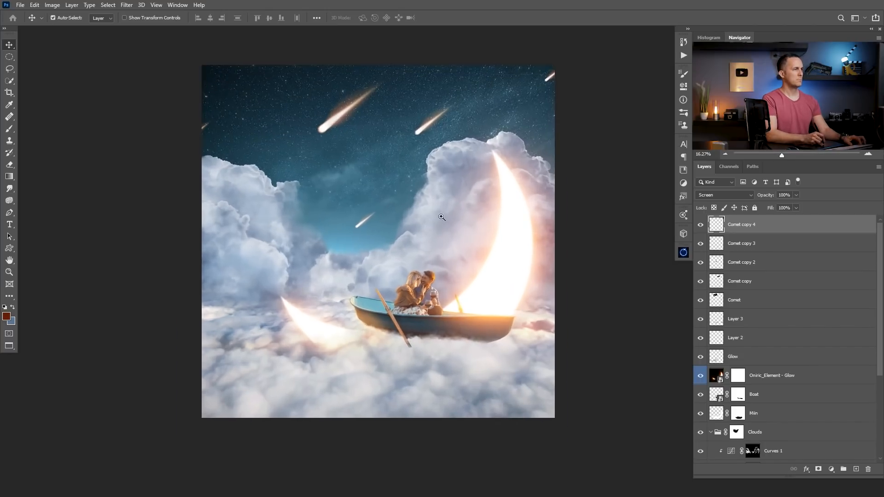
Reposition the large comet, the medium comet above the right-hand cloud and the edge comets to balance them across the sky
mouse_move(206, 130)
ctrl+mouse_down()
mouse_move(217, 111)
mouse_move(241, 150)
mouse_move(240, 170)
mouse_move(246, 145)
mouse_move(256, 153)
mouse_move(228, 107)
mouse_move(207, 127)
ctrl+mouse_up()
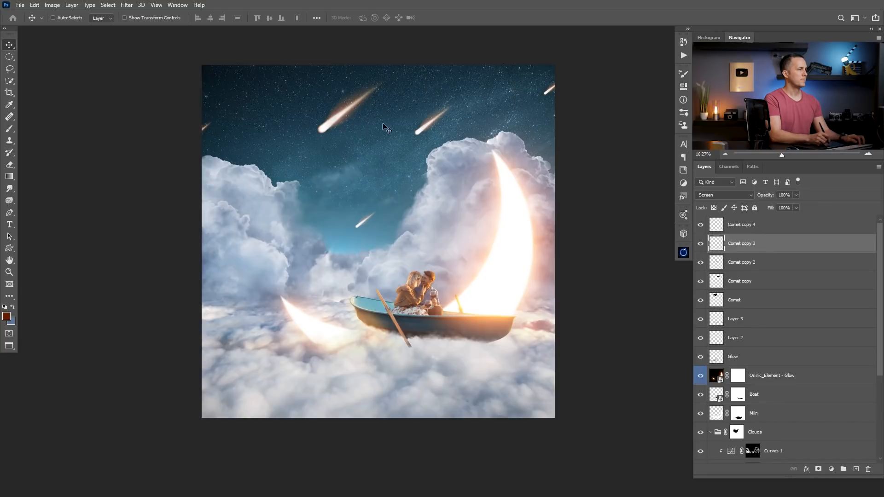
ctrl+click(423, 129)
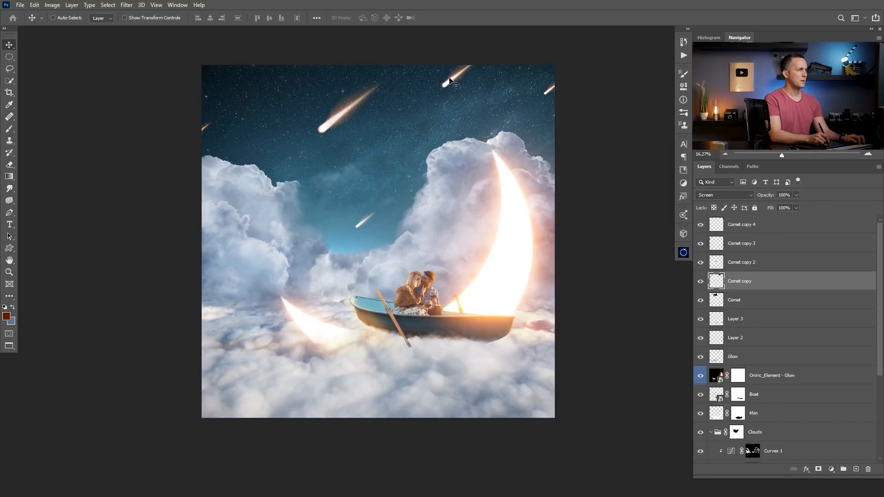
ctrl+drag(449, 90, 449, 89)
mouse_move(333, 127)
ctrl+mouse_down()
mouse_move(316, 129)
mouse_move(321, 140)
ctrl+mouse_up()
ctrl+drag(448, 94, 432, 108)
ctrl+drag(323, 138, 324, 138)
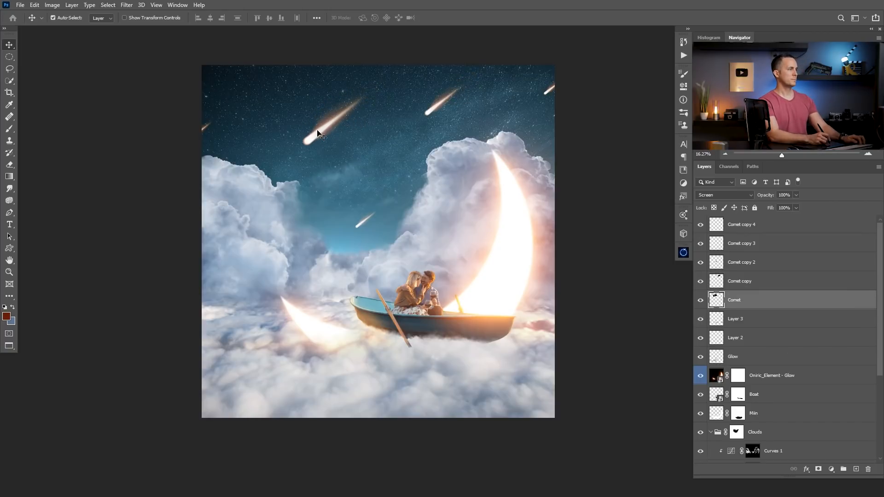
drag(438, 109, 436, 112)
drag(321, 136, 311, 123)
Move the right-edge comet into the gap between the clouds, scale it down, and duplicate it back to the sky's right edge
drag(549, 94, 304, 208)
key(ctrl+t)
drag(341, 181, 326, 198)
key(Return)
scroll(395, 232, down, 3)
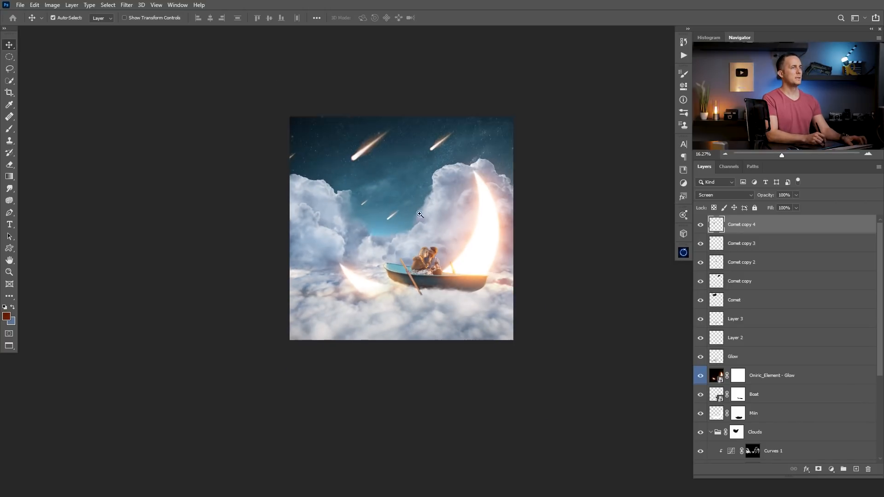
drag(373, 205, 504, 149)
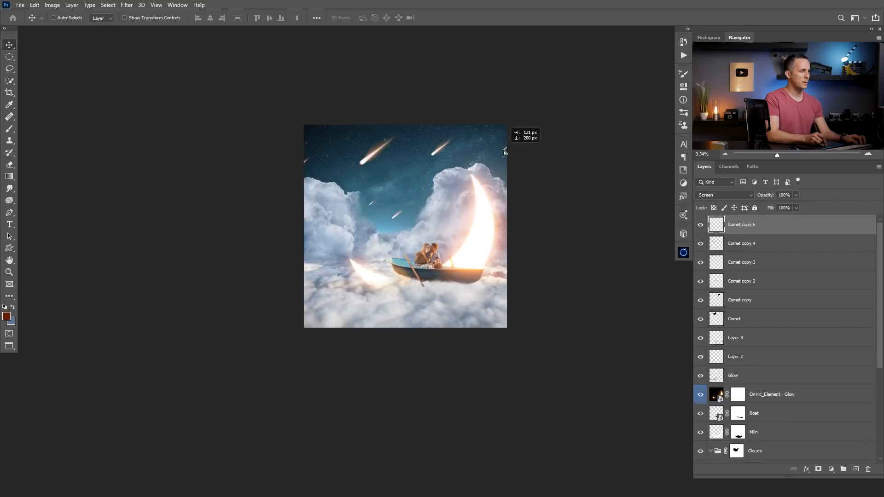
Move the large comet up toward the image's top edge and the medium comet slightly down toward the right-hand cloud
drag(368, 160, 364, 146)
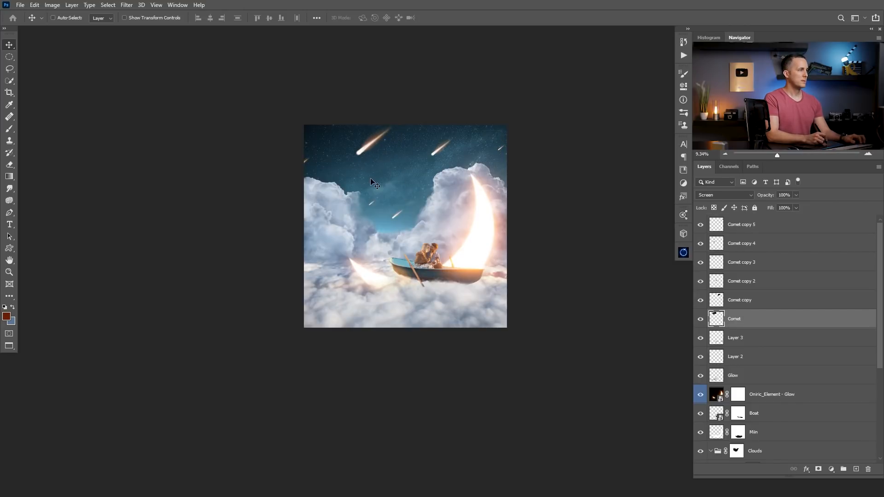
drag(443, 158, 436, 167)
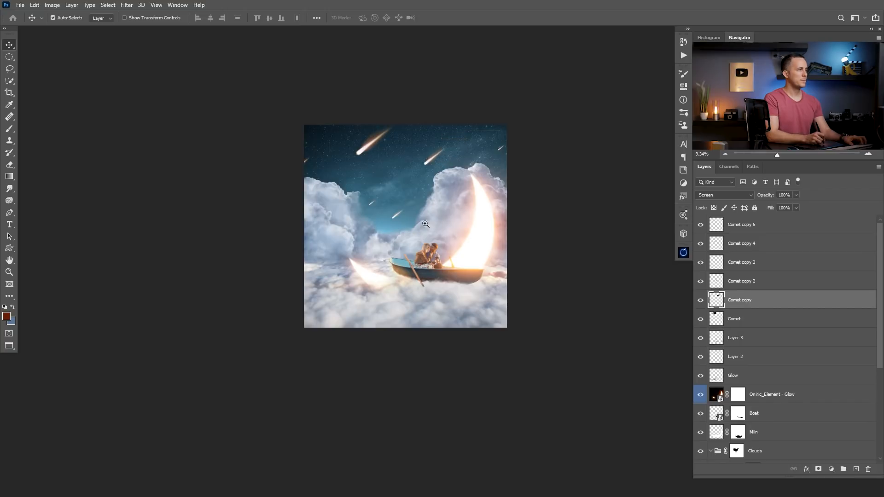
scroll(434, 226, up, 3)
drag(398, 232, 391, 236)
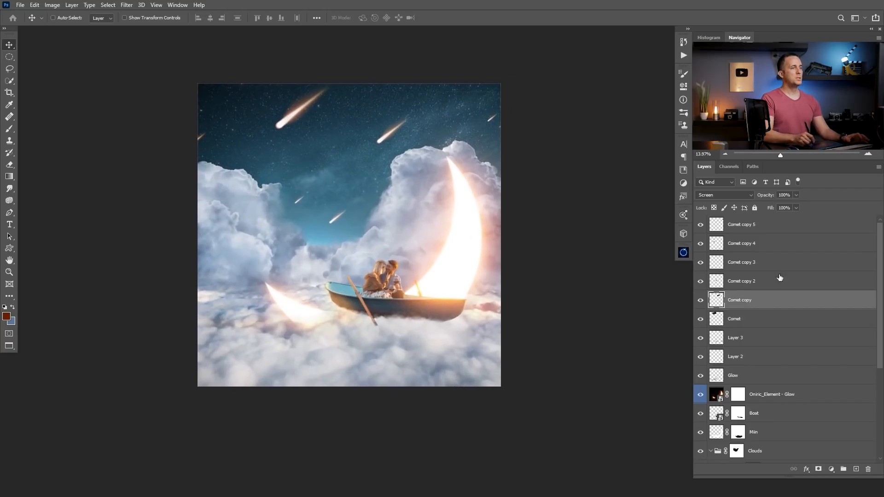
Compare the clouds with the Gradient Map 1 adjustment hidden and shown
click(734, 225)
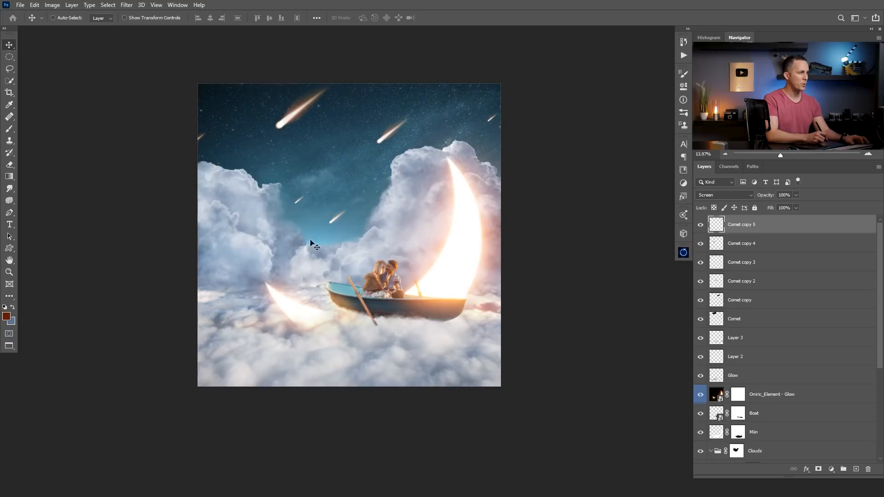
drag(879, 332, 881, 433)
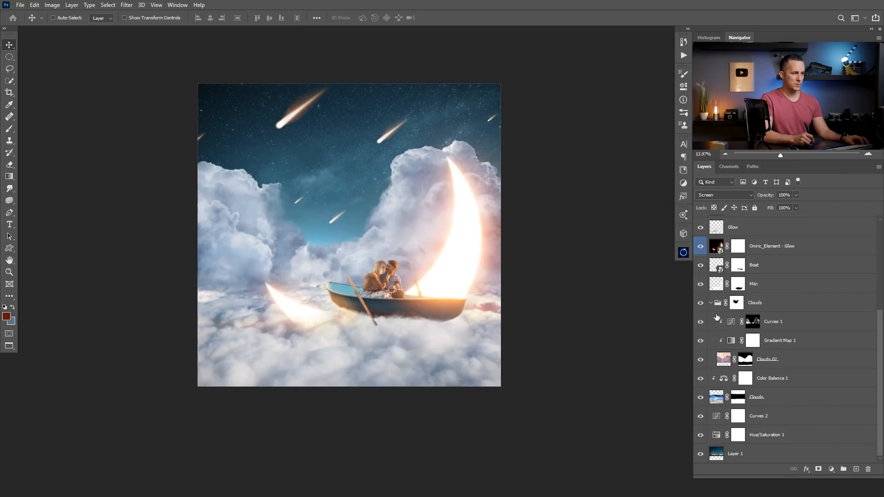
click(701, 340)
click(700, 341)
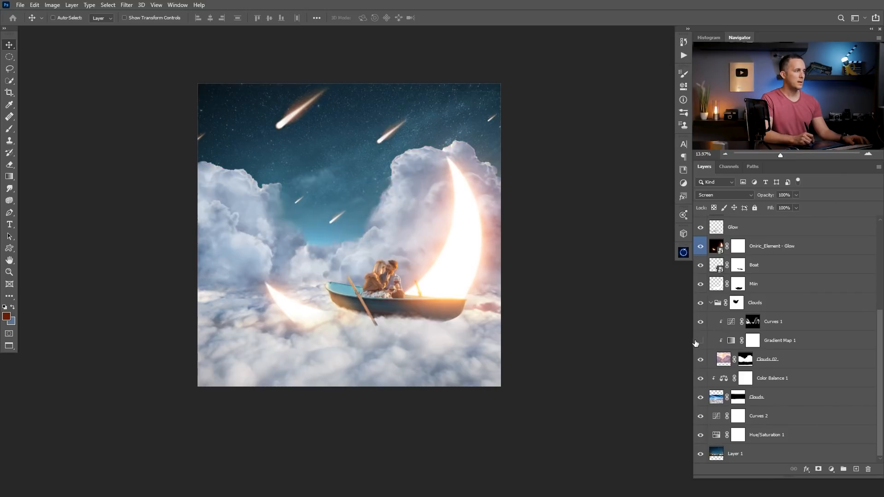
click(700, 341)
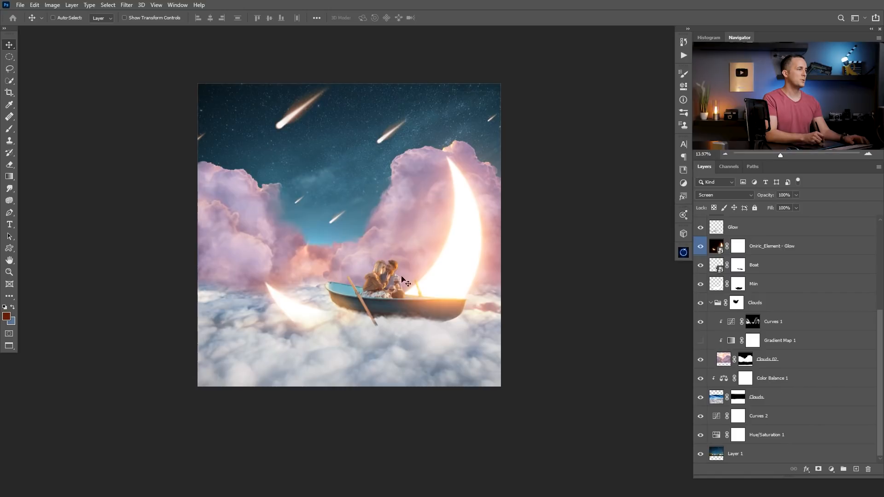
click(700, 341)
Change the middle colour stop of Gradient Map 1 to a muted blue with a hue of about 212°
double_click(731, 344)
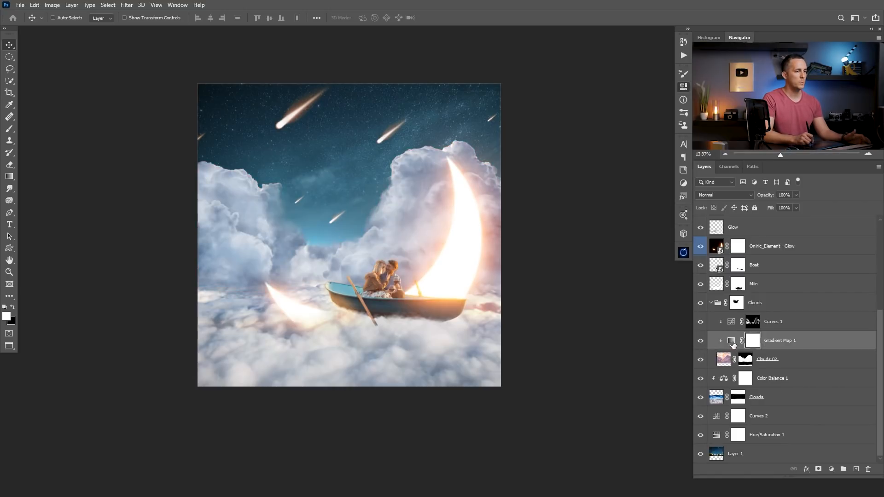
click(607, 107)
click(111, 224)
click(82, 264)
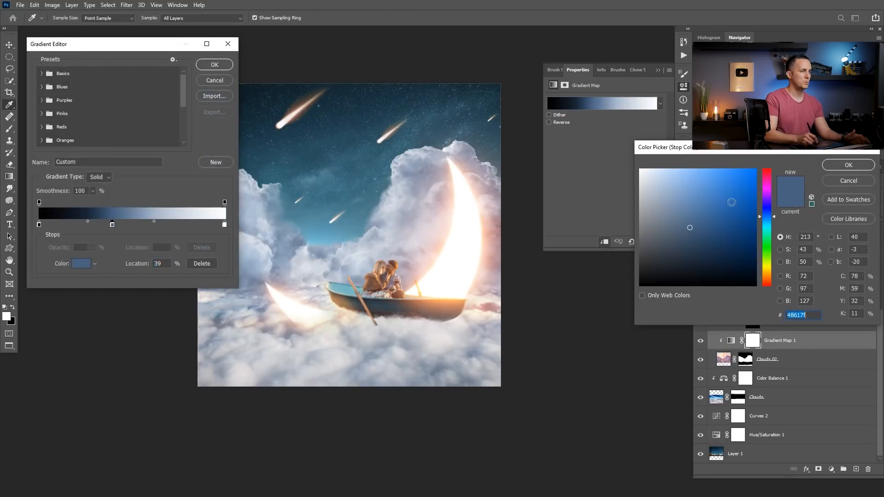
drag(774, 219, 775, 216)
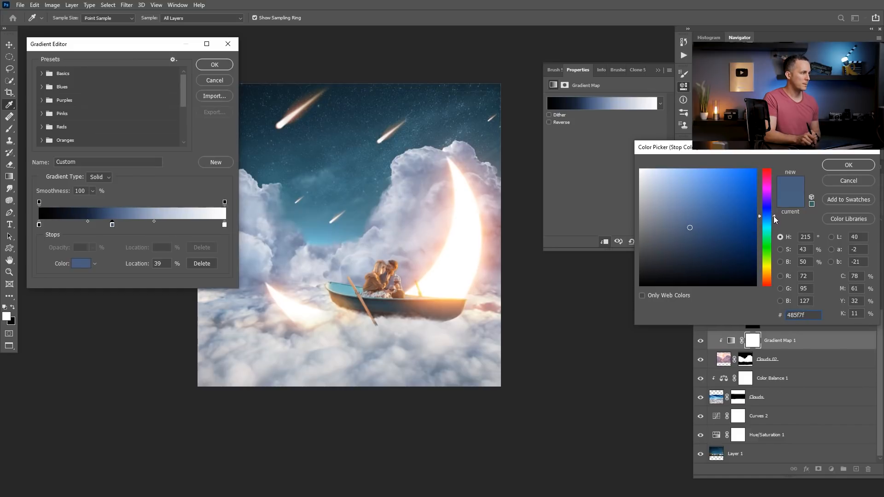
click(692, 230)
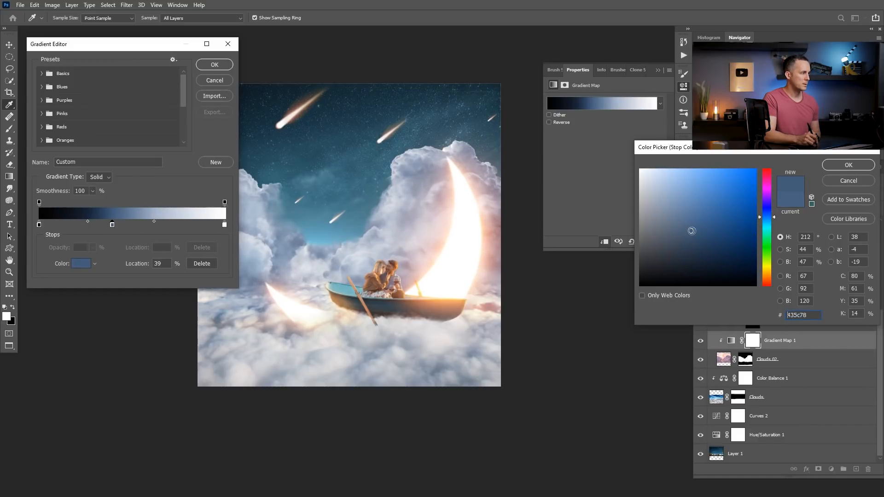
drag(700, 226, 694, 229)
click(847, 166)
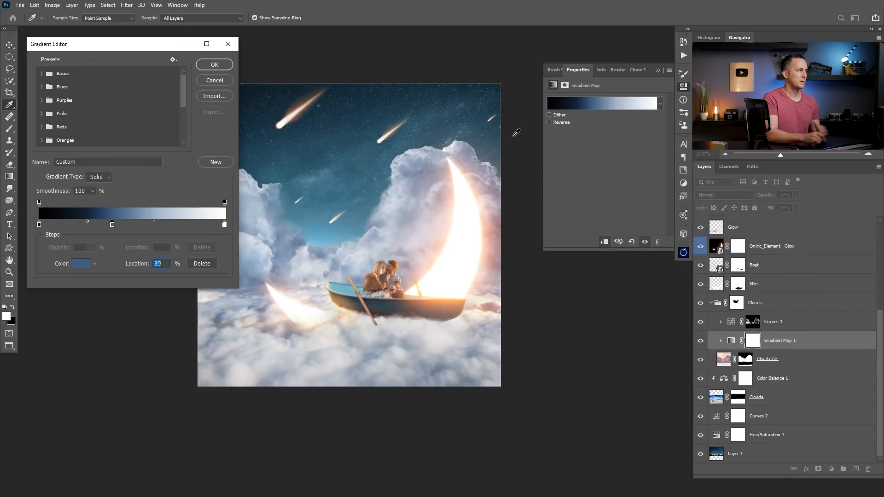
click(214, 65)
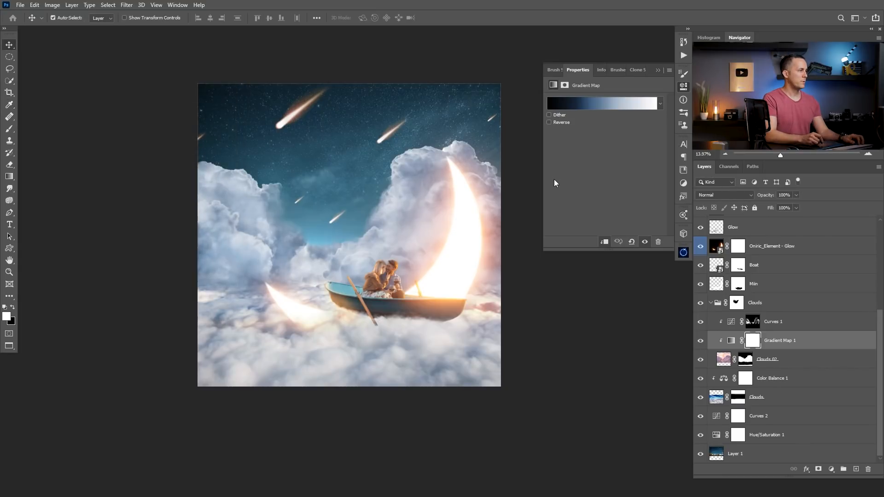
Lighten the blue middle stop of Gradient Map 1 and compare the clouds before and after the change
click(605, 104)
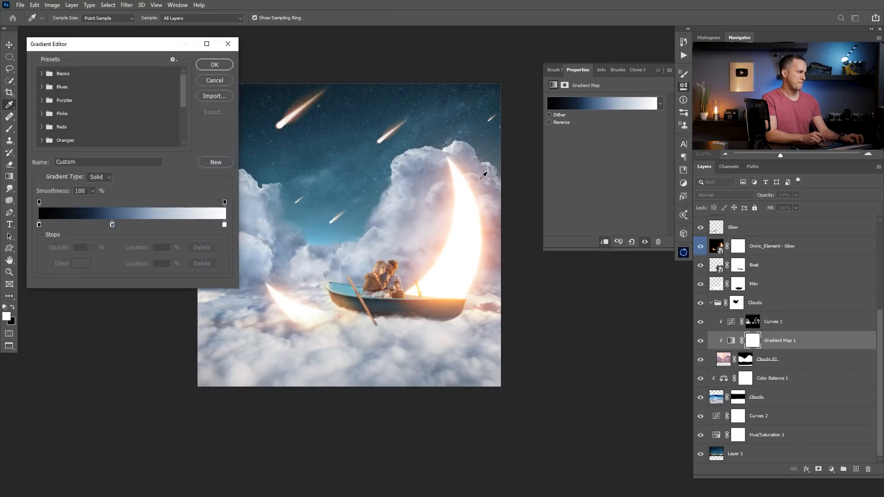
click(112, 224)
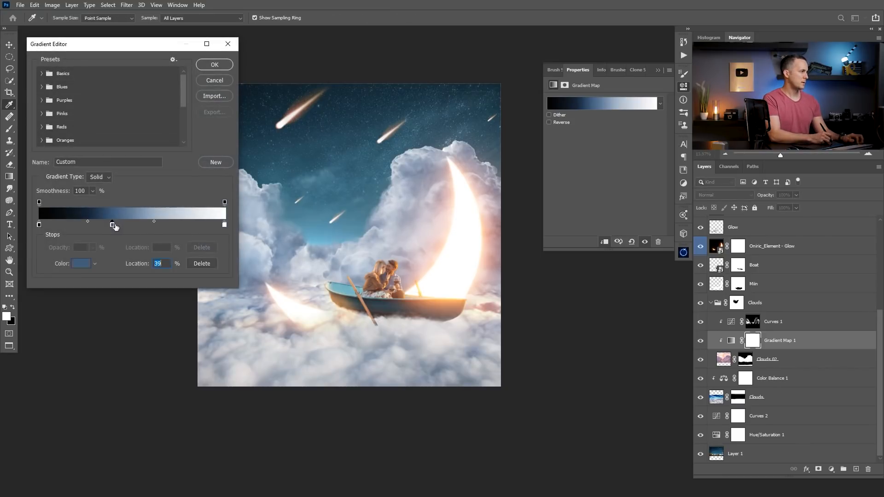
click(81, 264)
drag(693, 227, 693, 225)
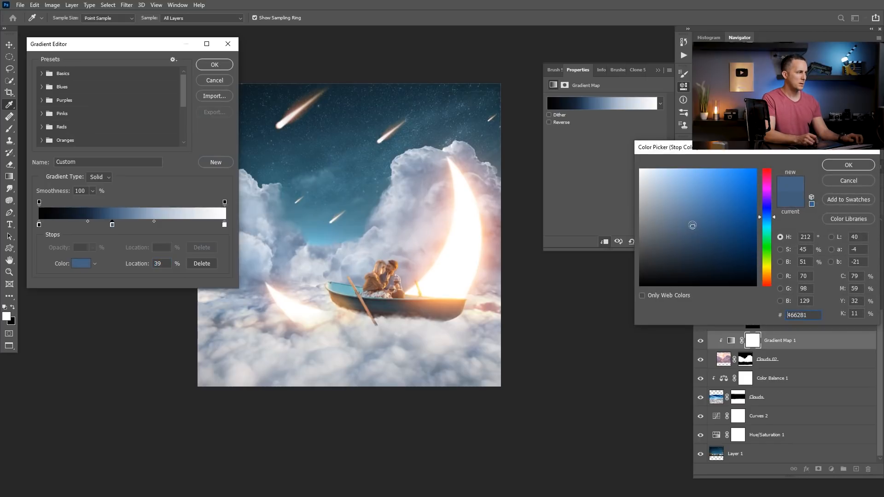
click(689, 222)
click(848, 164)
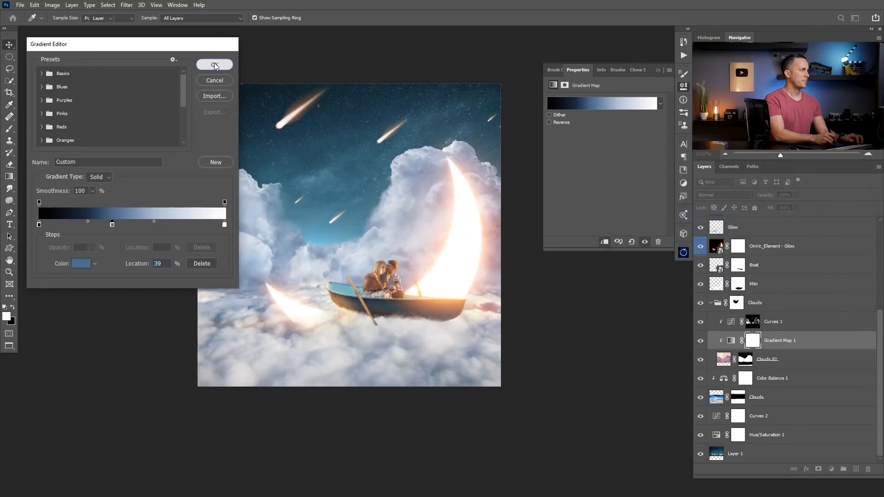
click(215, 64)
key(ctrl+z)
key(ctrl+shift+z)
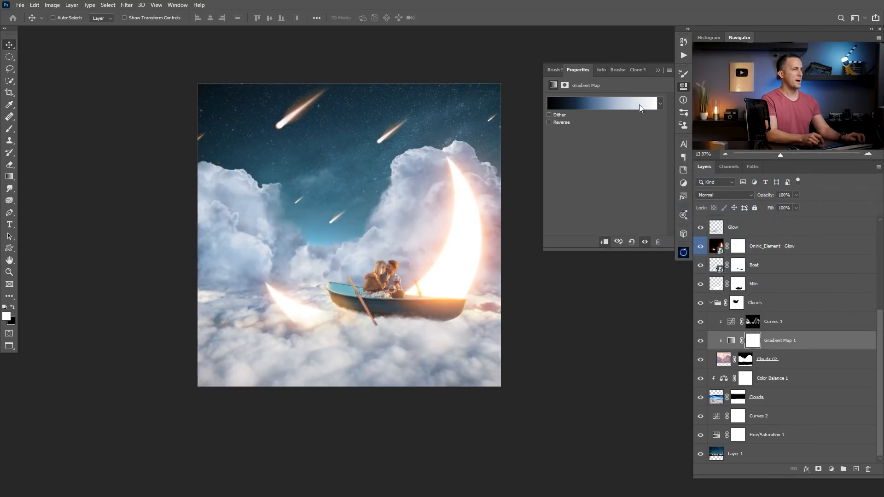
click(658, 70)
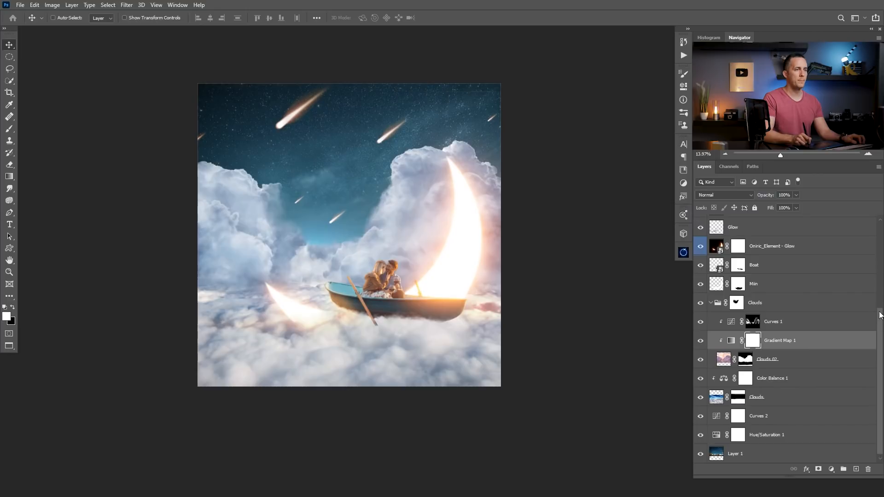
Stamp all visible layers into one new merged layer above Comet copy 5
drag(879, 315, 880, 222)
click(714, 230)
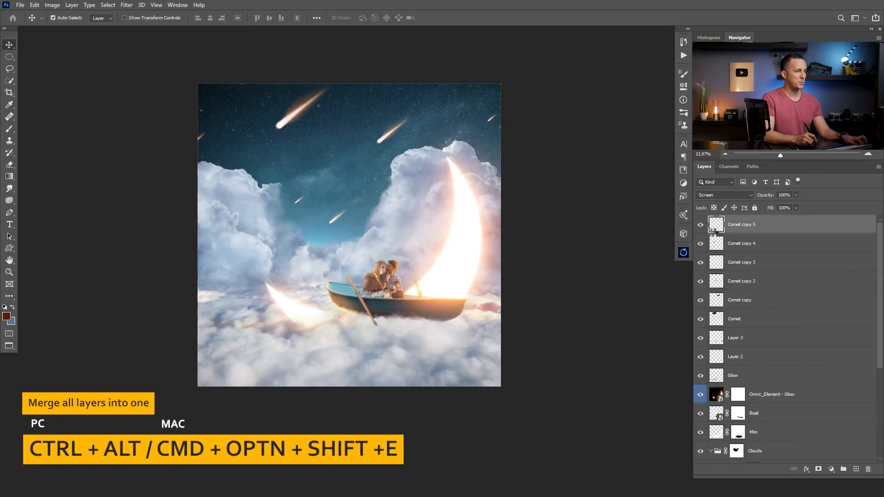
key(ctrl+alt+shift+e)
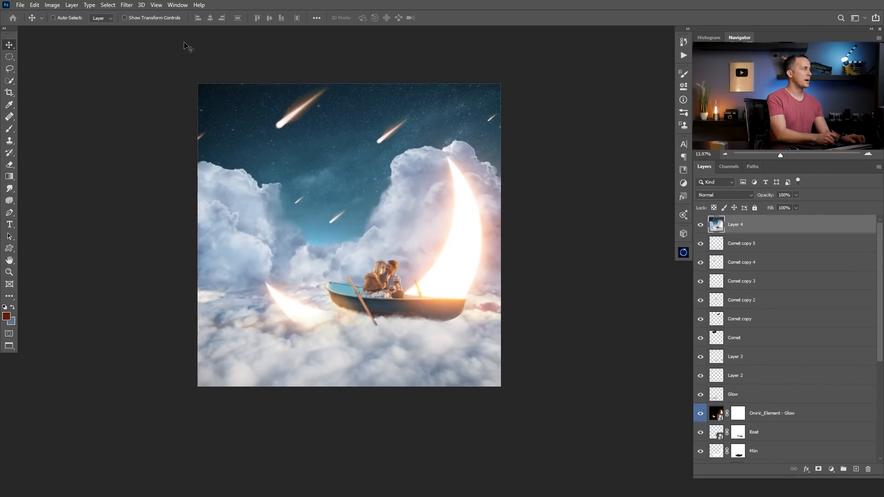
Open the merged layer in the Camera Raw Filter and tint the split-toning shadows with hue 209 and saturation 38
click(126, 5)
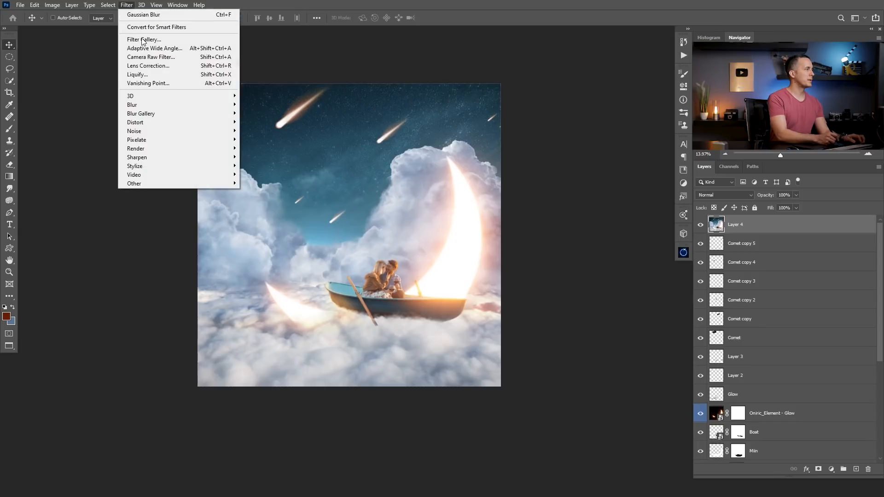
click(175, 57)
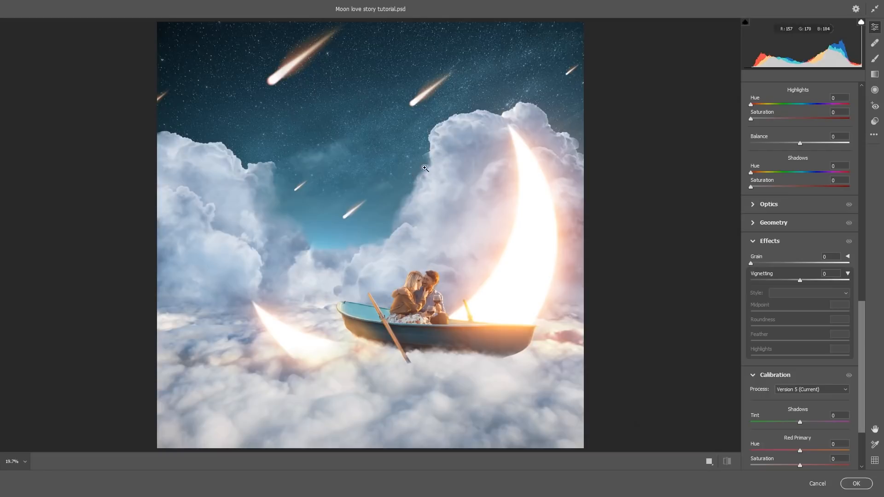
drag(863, 319, 855, 285)
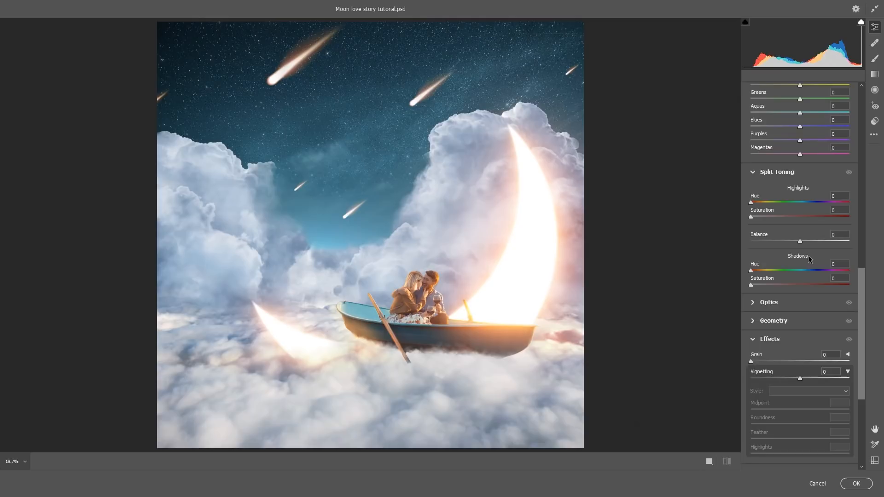
click(807, 271)
click(783, 285)
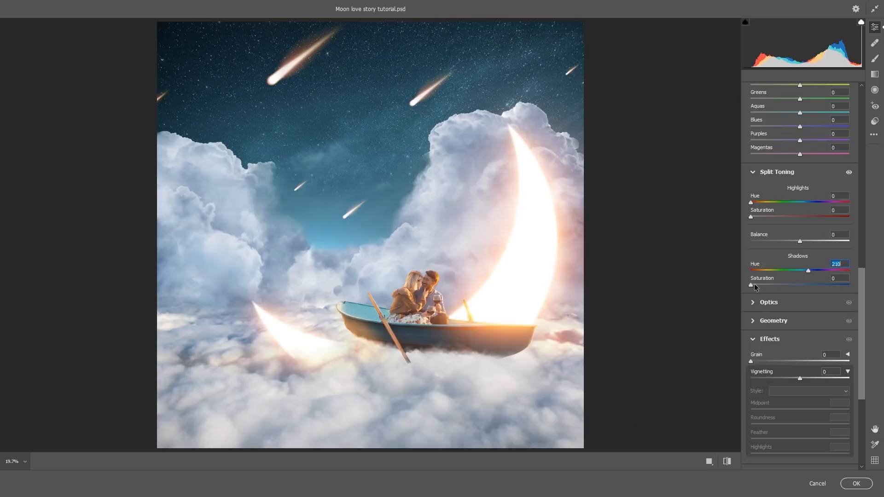
click(788, 285)
click(809, 271)
click(808, 271)
Set the split-toning highlights to hue 32 and saturation 7, with a balance of 2
mouse_move(811, 244)
mouse_down()
mouse_move(838, 241)
mouse_move(793, 242)
mouse_move(811, 242)
mouse_up()
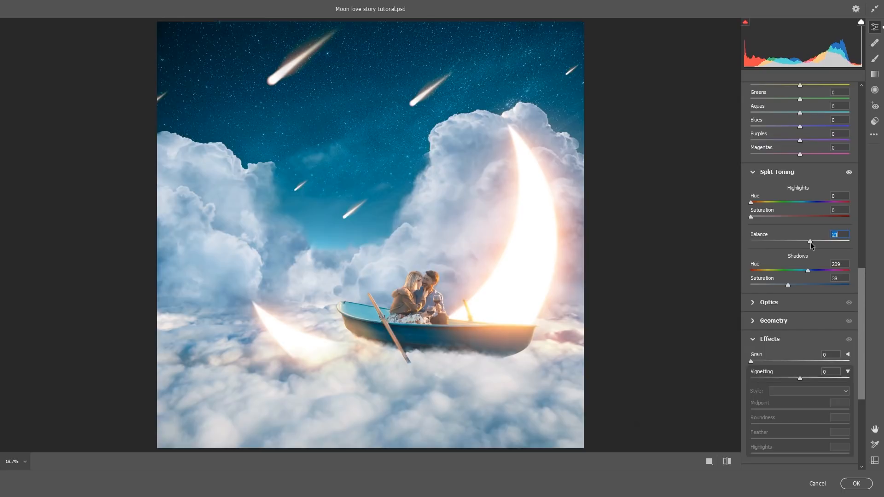
drag(752, 202, 760, 217)
click(758, 204)
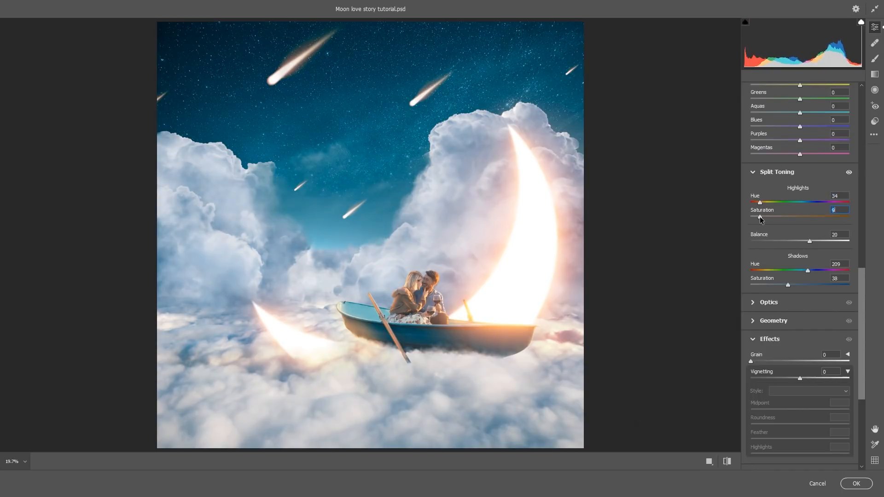
click(760, 203)
drag(810, 240, 801, 242)
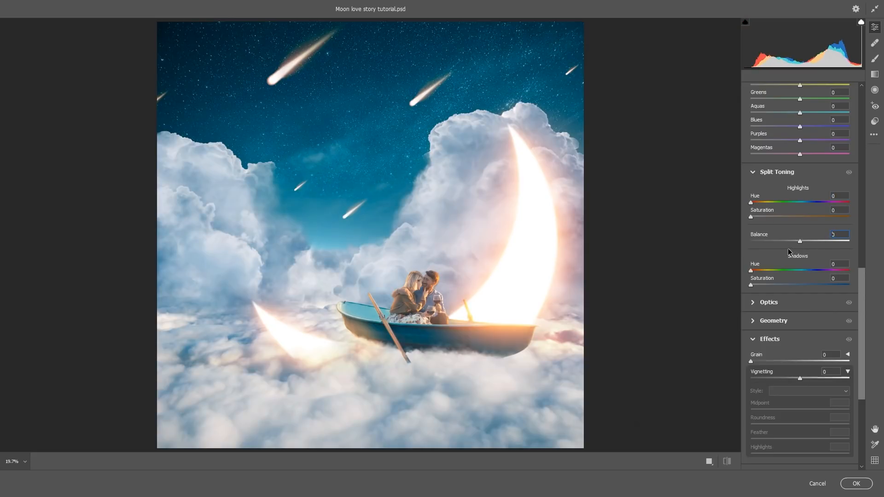
Slightly reduce the saturation of the blues in the Color Mixer
drag(863, 282, 867, 201)
scroll(771, 243, down, 2)
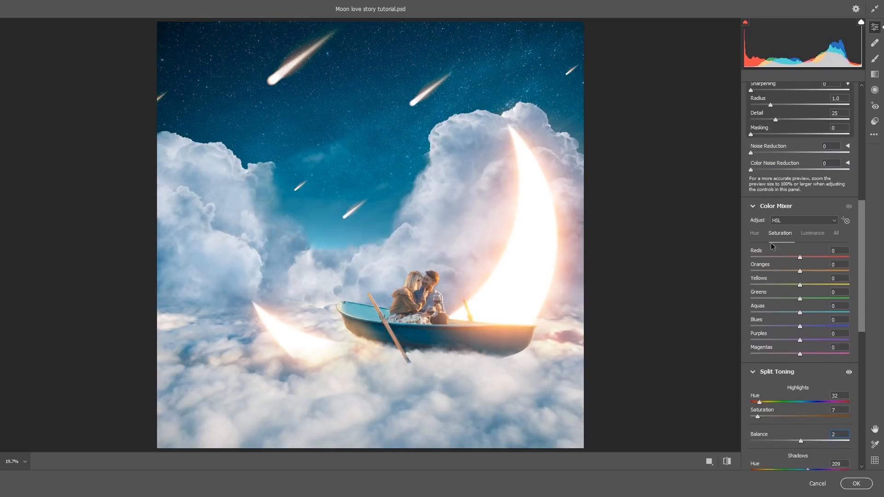
mouse_move(800, 328)
mouse_down()
mouse_move(786, 326)
mouse_move(795, 327)
mouse_up()
Set contrast to +15, shadows to +7, texture to +21, clarity to -14, vibrance to +5 and saturation to -5
scroll(802, 146, up, 10)
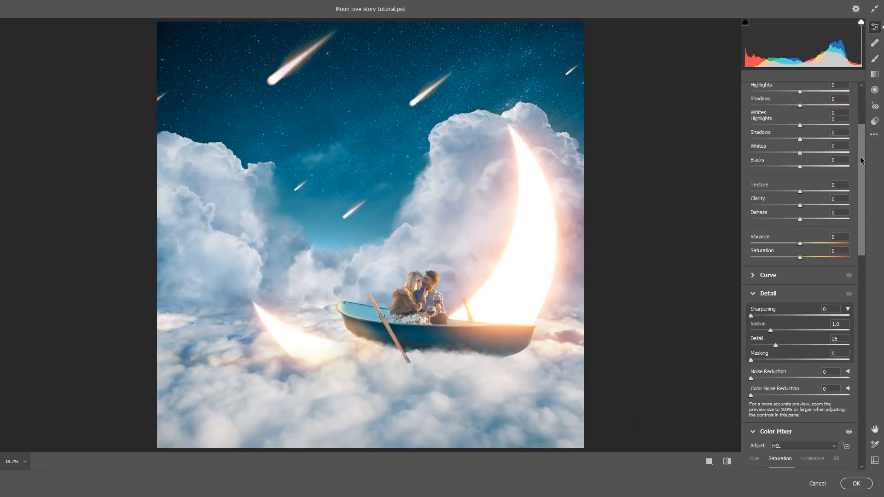
drag(800, 128, 809, 125)
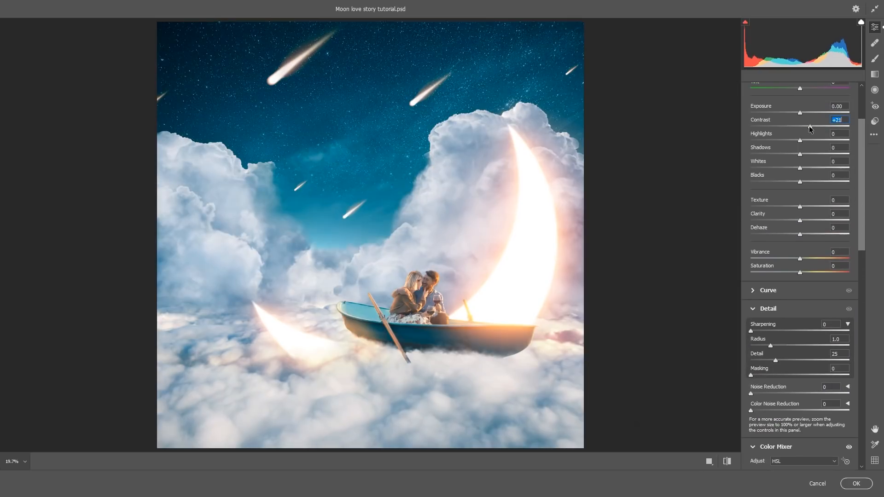
click(800, 155)
mouse_move(801, 157)
mouse_down()
mouse_move(818, 155)
mouse_move(803, 157)
mouse_up()
drag(799, 222, 811, 207)
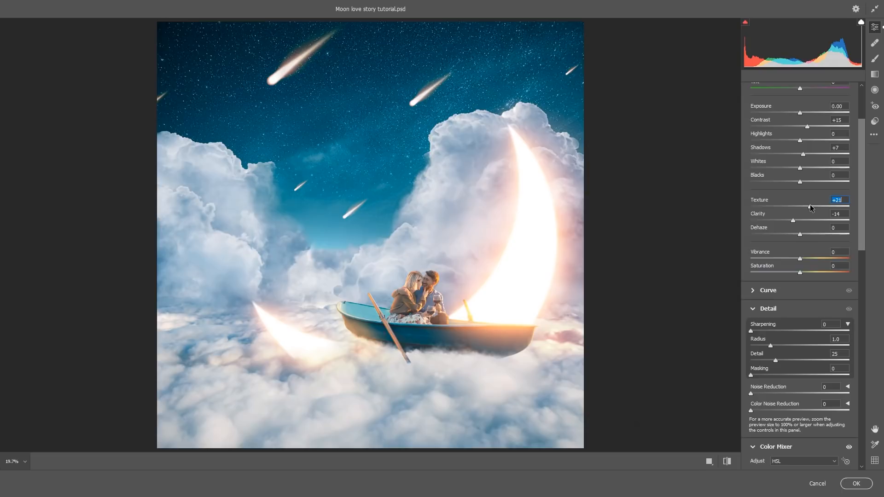
drag(801, 258, 798, 273)
Sharpen the image by 100 and limit the sharpening to edges with a masking value of 75
drag(751, 330, 811, 330)
drag(751, 375, 833, 374)
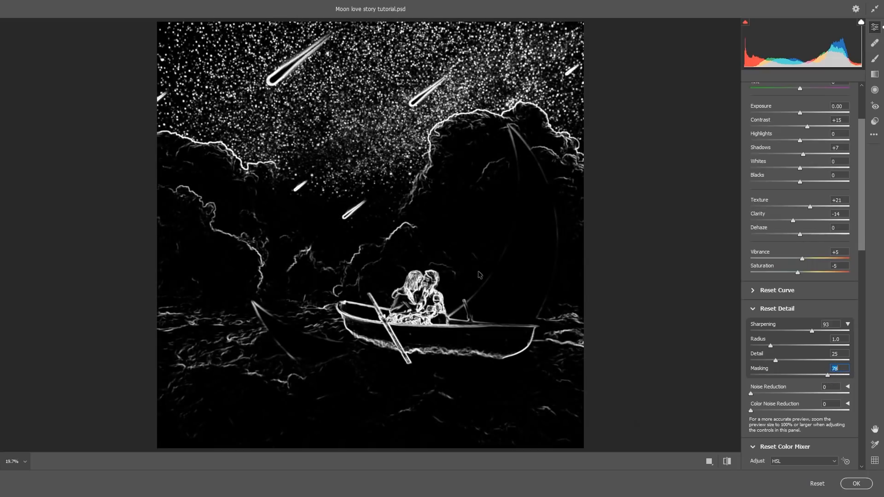
key(alt)
drag(813, 332, 725, 325)
drag(817, 326, 816, 327)
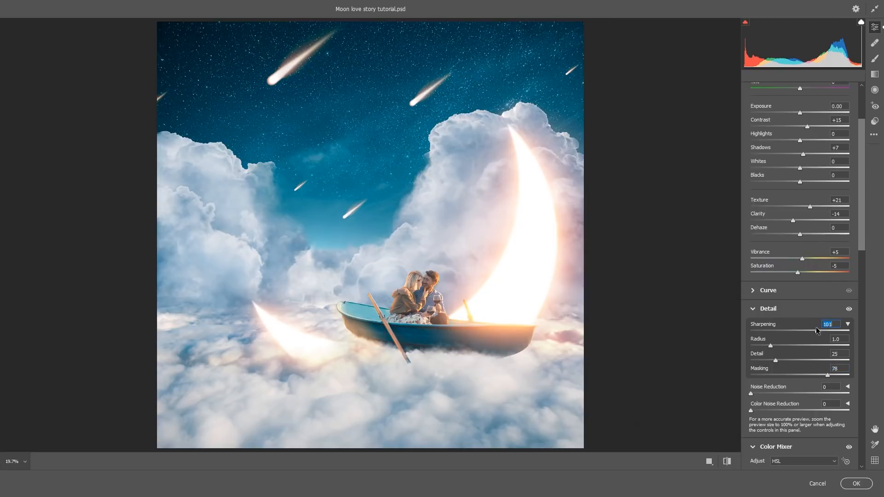
drag(828, 375, 826, 376)
Compare the image before and after the Camera Raw adjustments
drag(863, 238, 859, 252)
key(backslash)
key(backslash)
key(backslash)
key(backslash)
Try a vignetting amount of -18 and reset it to 0
drag(858, 236, 858, 402)
drag(797, 277, 791, 281)
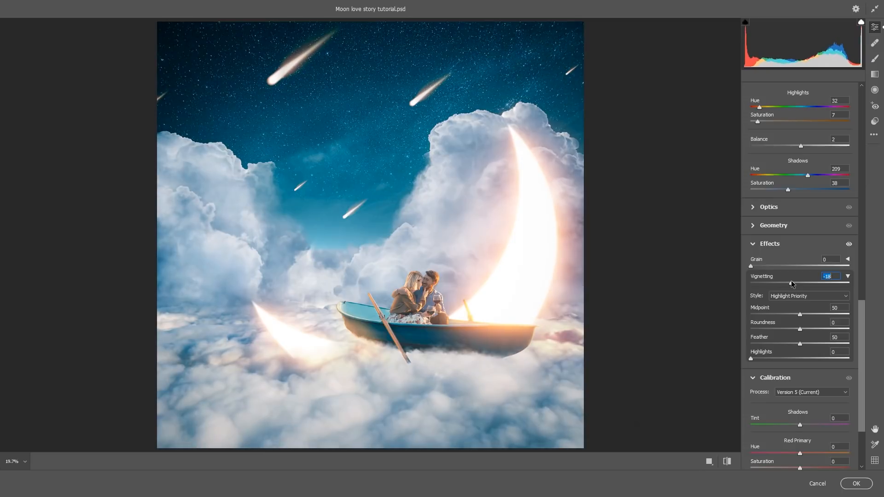
mouse_move(796, 280)
mouse_down()
mouse_move(836, 280)
mouse_move(801, 285)
mouse_up()
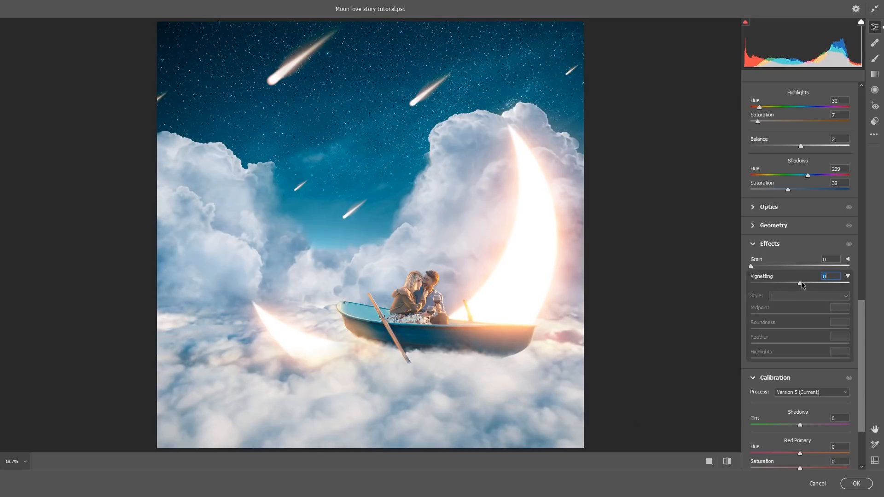
Set the calibration's red primary hue to +7 and blue primary hue to about -9, and apply the Camera Raw grading
scroll(836, 364, down, 3)
drag(801, 359, 810, 364)
drag(800, 446, 794, 445)
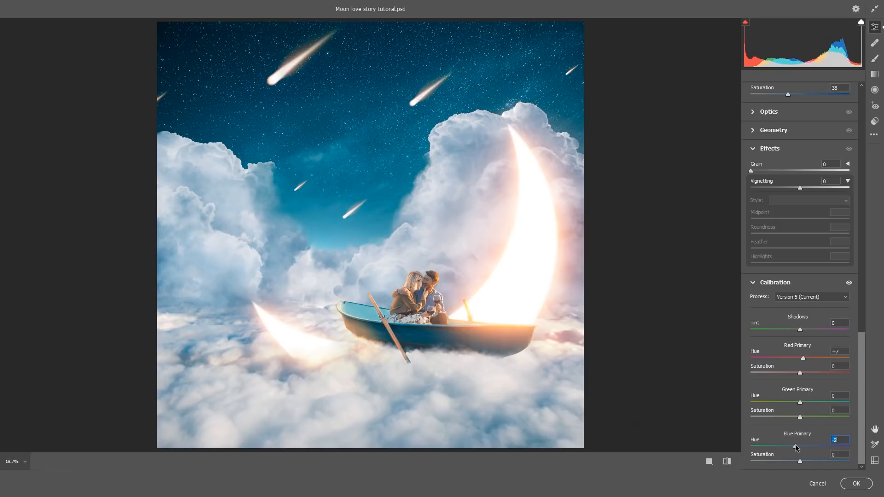
drag(863, 395, 866, 151)
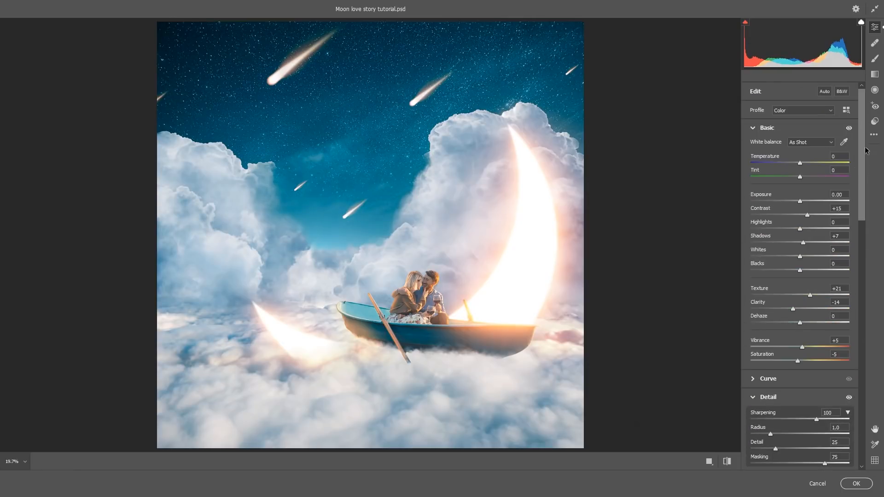
click(856, 484)
Compare the composite with the graded Layer 4 hidden and shown, and view the Boat layer in isolation
click(701, 225)
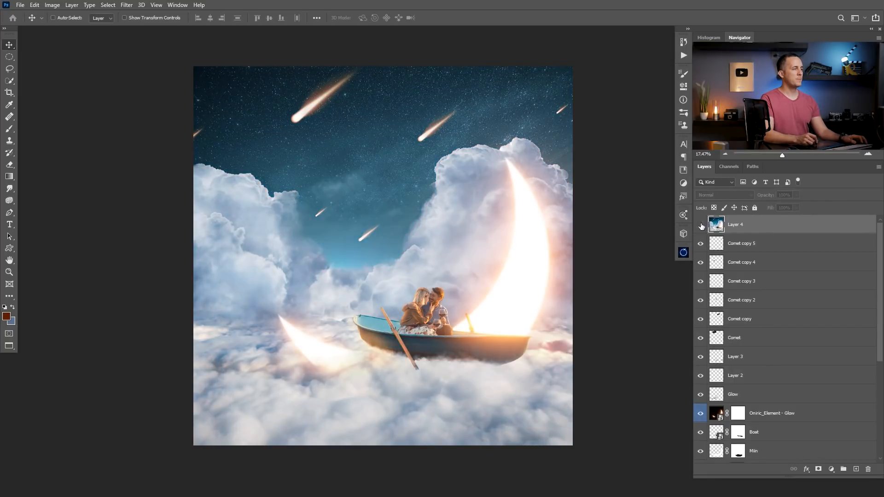
click(701, 225)
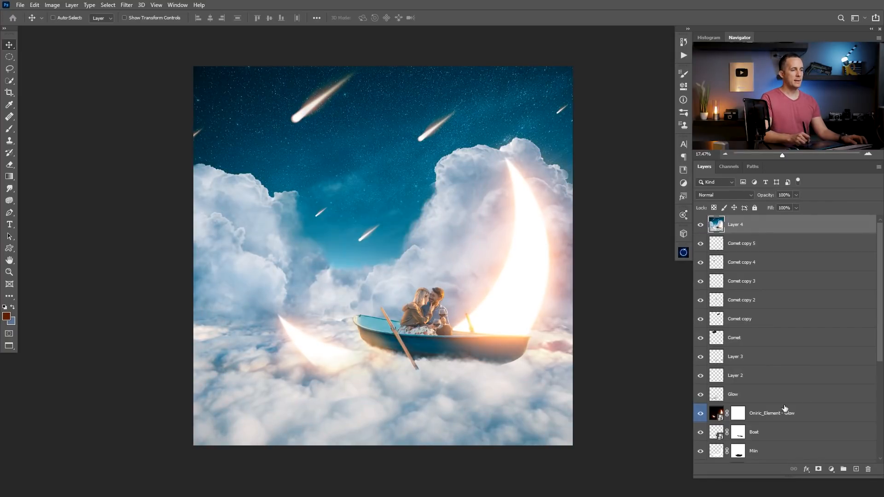
alt+click(701, 432)
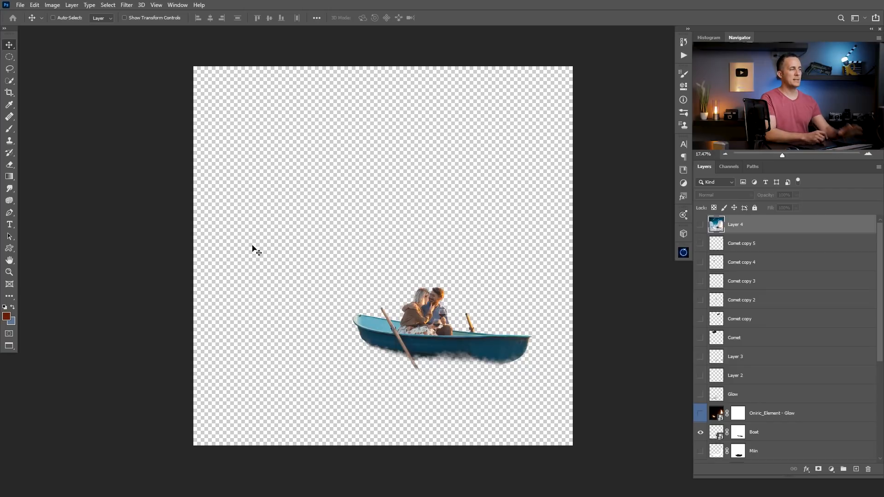
alt+click(700, 434)
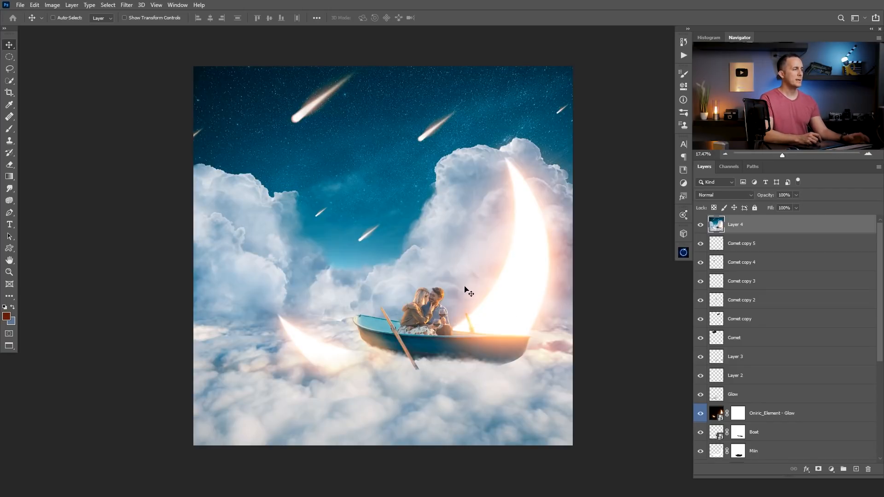